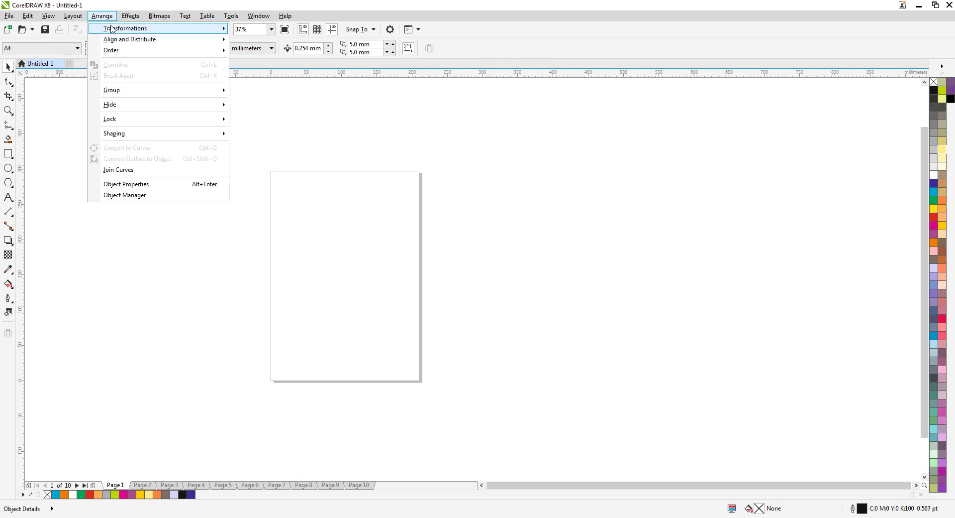
mouse_move(117, 41)
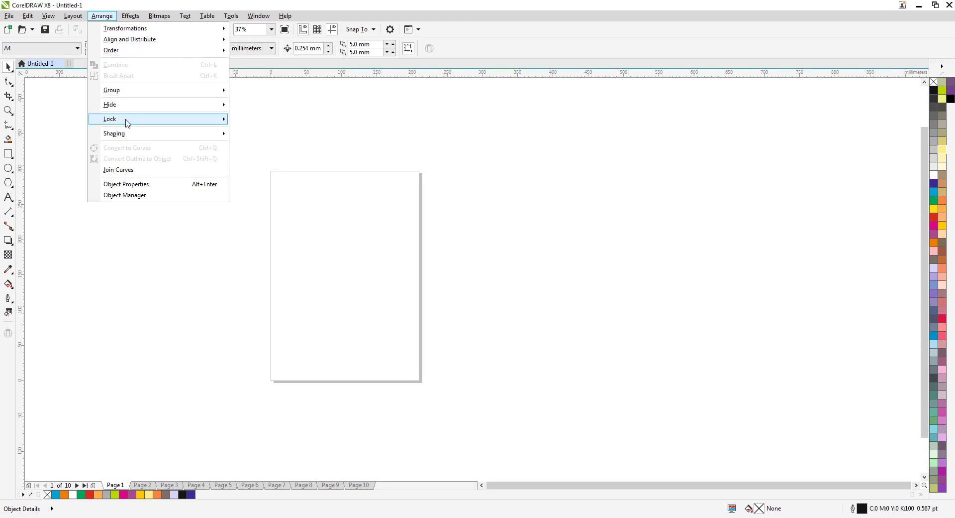
mouse_move(128, 90)
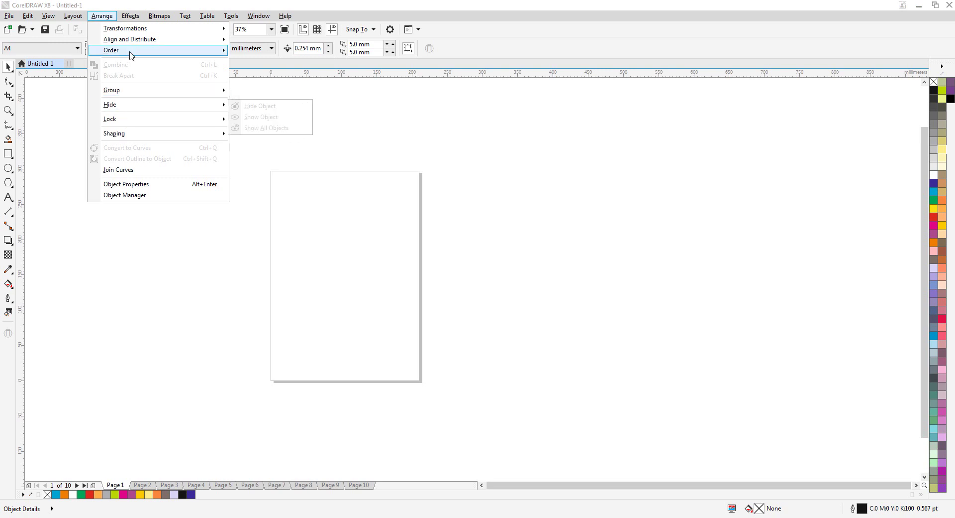
left_click(565, 196)
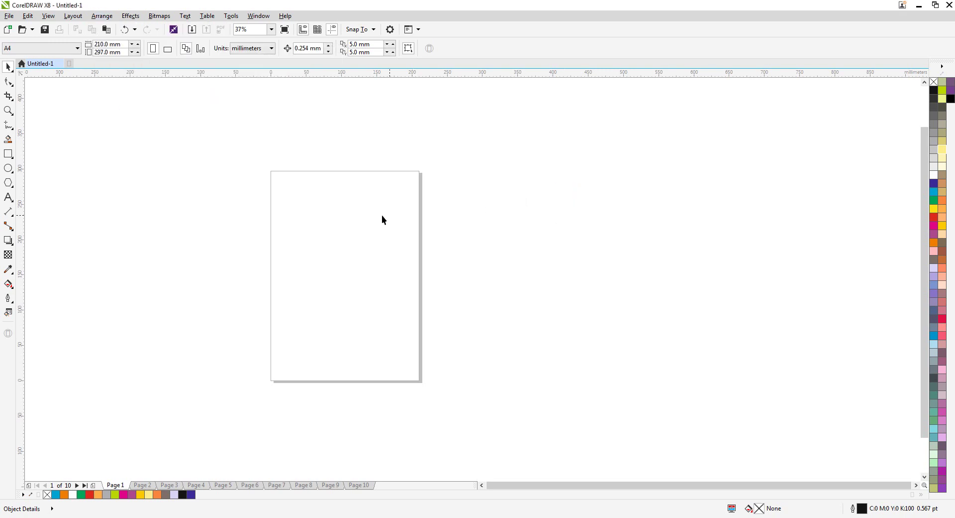
scroll(381, 215, "up", 2)
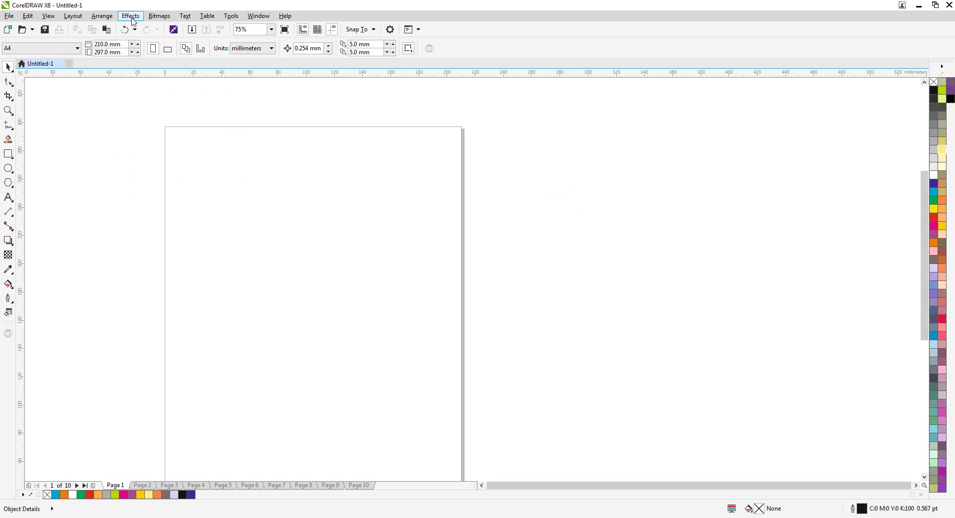
left_click(102, 16)
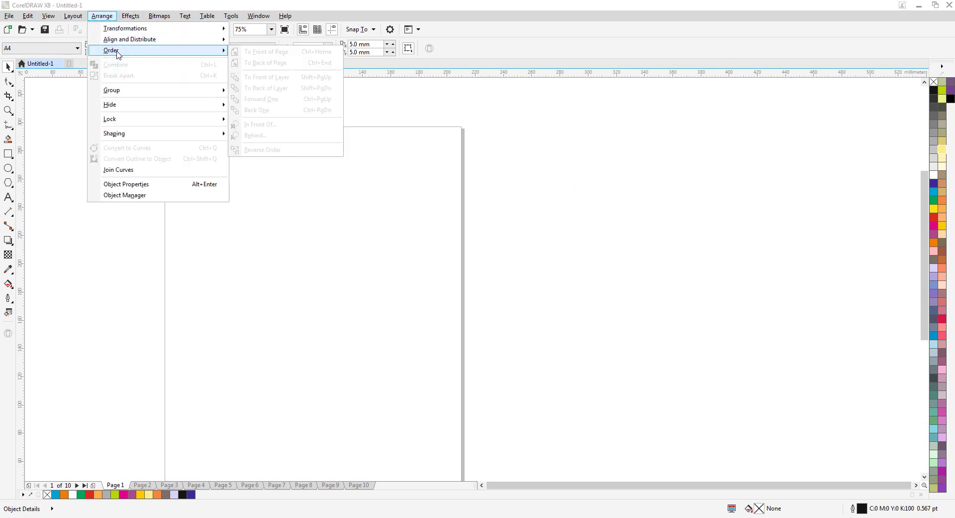
left_click(658, 325)
Draw three overlapping ellipses on the page: an upper one about 39 × 76 mm and two lower ones about 71 × 95 mm
left_click(8, 168)
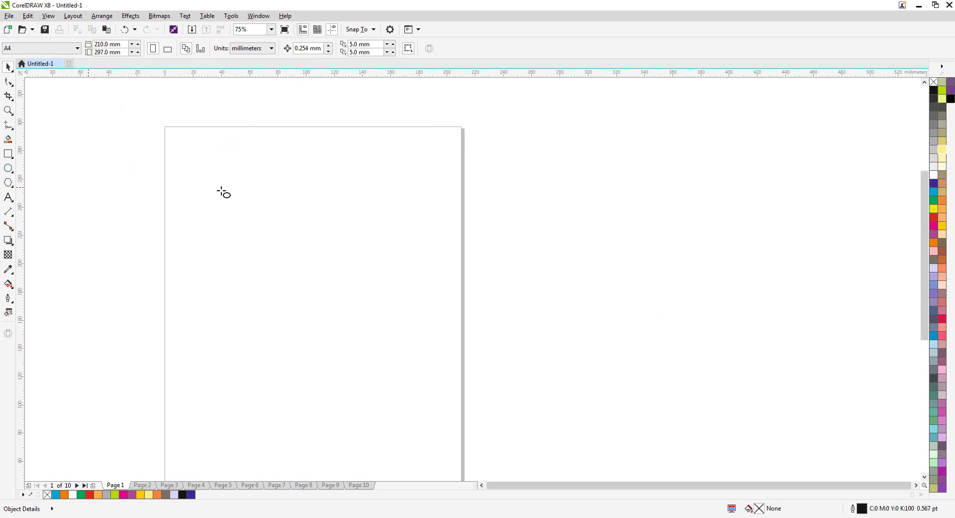
left_click_drag(286, 165, 341, 272)
left_click_drag(239, 200, 339, 333)
left_click_drag(424, 213, 323, 348)
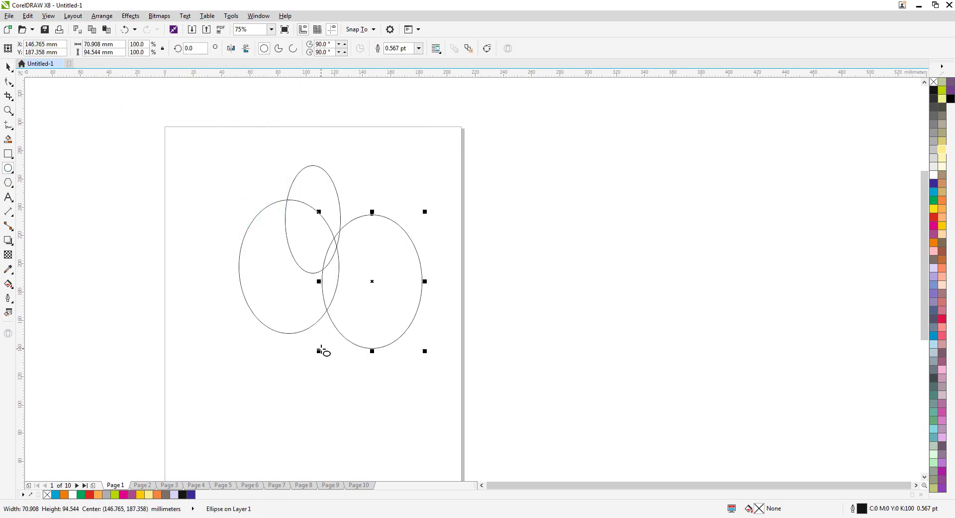
left_click(589, 286)
Fill the narrow upper ellipse with pale yellow and the lower-left ellipse with green
key("space")
scroll(304, 195, "up", 2)
left_click(313, 174)
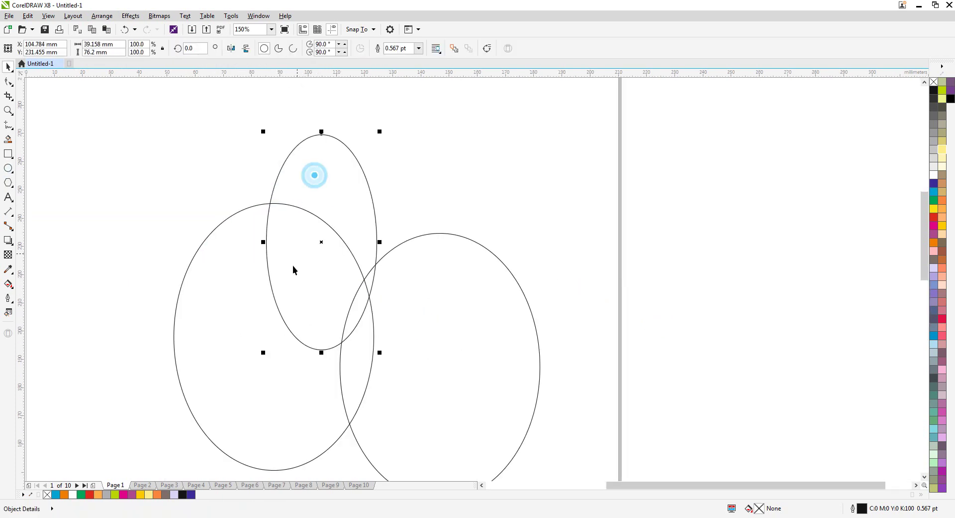
left_click(943, 166)
left_click(259, 265)
left_click(935, 200)
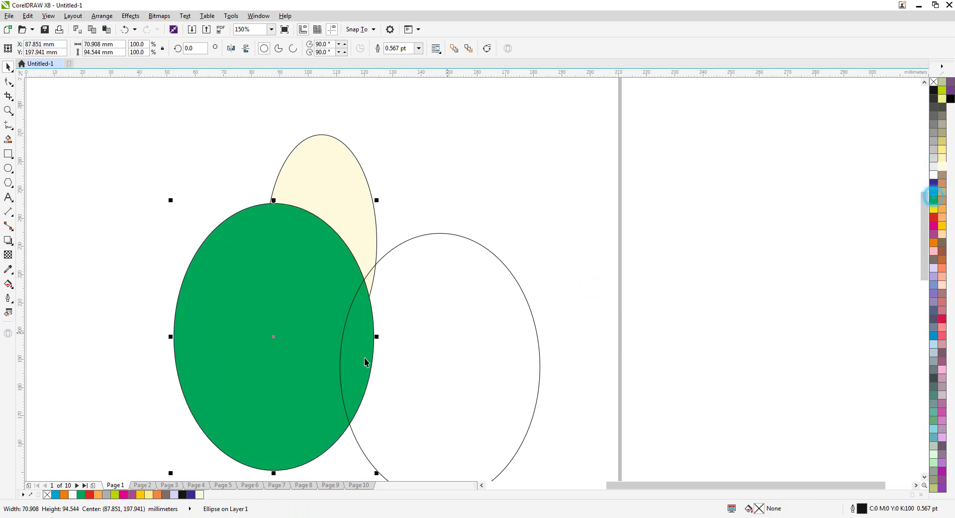
Fill the remaining unfilled ellipse with red and shift it about 6 mm toward the green ellipse
left_click(437, 346)
left_click(934, 217)
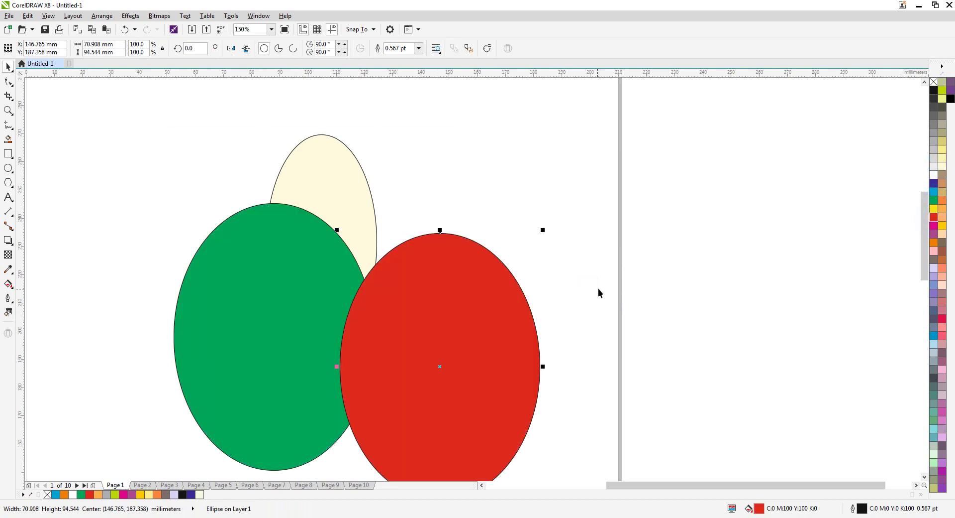
mouse_move(447, 312)
left_mouse_down()
mouse_move(438, 326)
mouse_move(430, 317)
left_mouse_up()
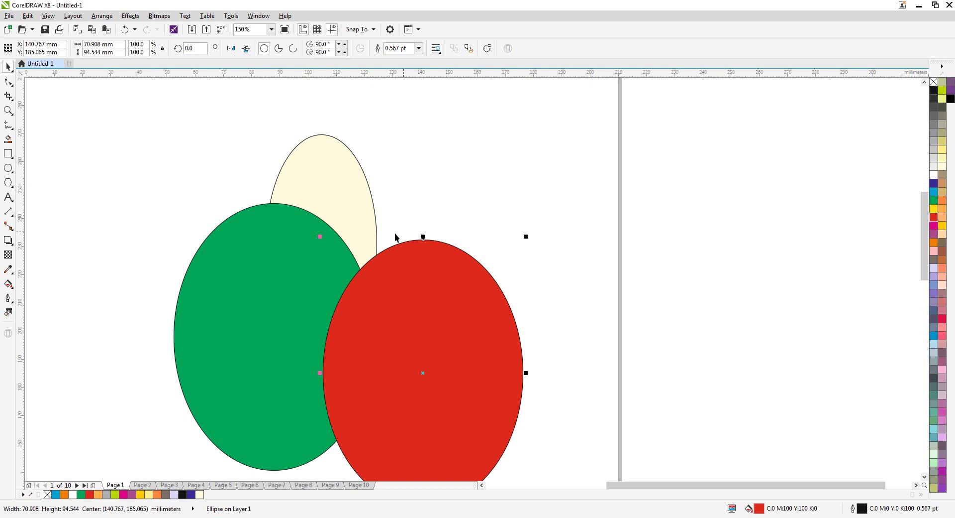
Recolour the pale yellow ellipse blue, widen it to about 58 mm, and position it behind both the green and red ellipses
left_click(331, 166)
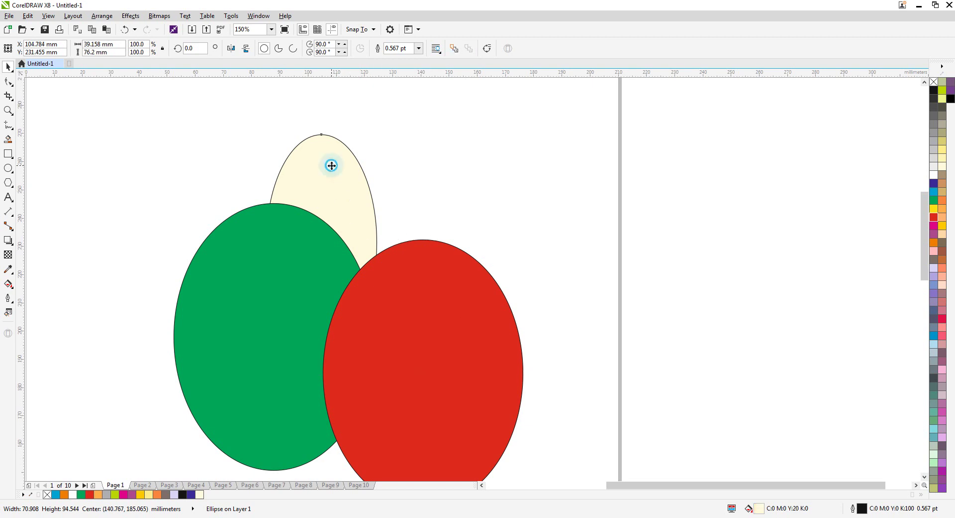
left_click(934, 192)
left_click_drag(339, 219, 455, 254)
left_click(529, 219)
scroll(529, 219, "down", 2)
scroll(536, 181, "up", 2)
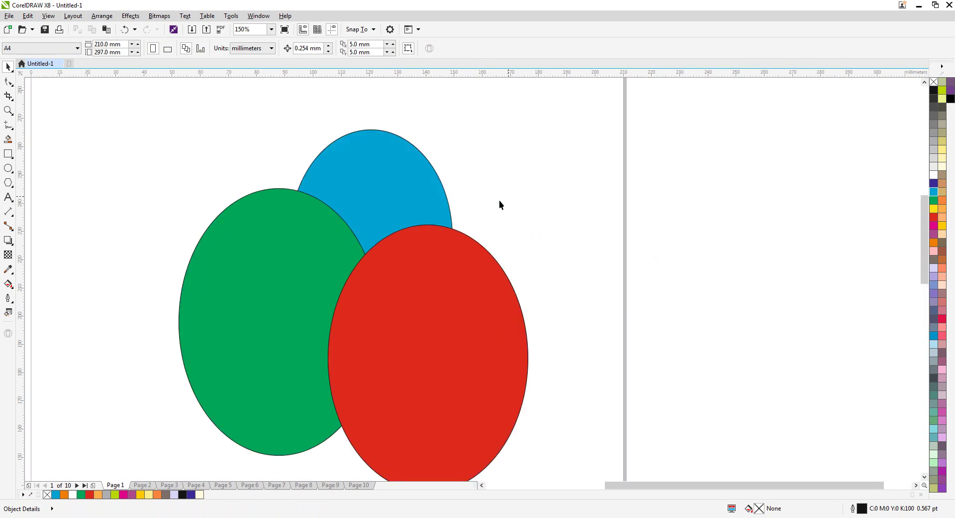
Move the blue ellipse about 2.5 mm, mostly upward
left_click(372, 165)
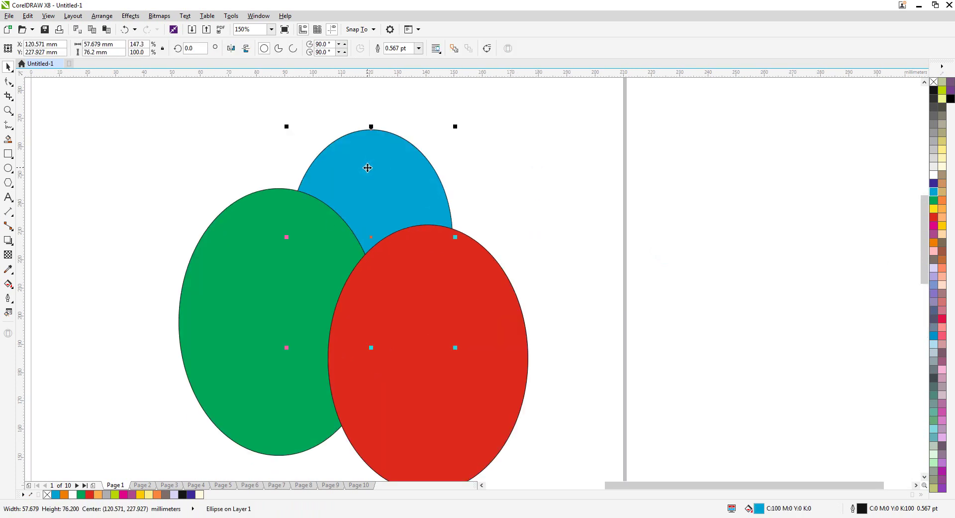
left_click(100, 16)
mouse_move(112, 51)
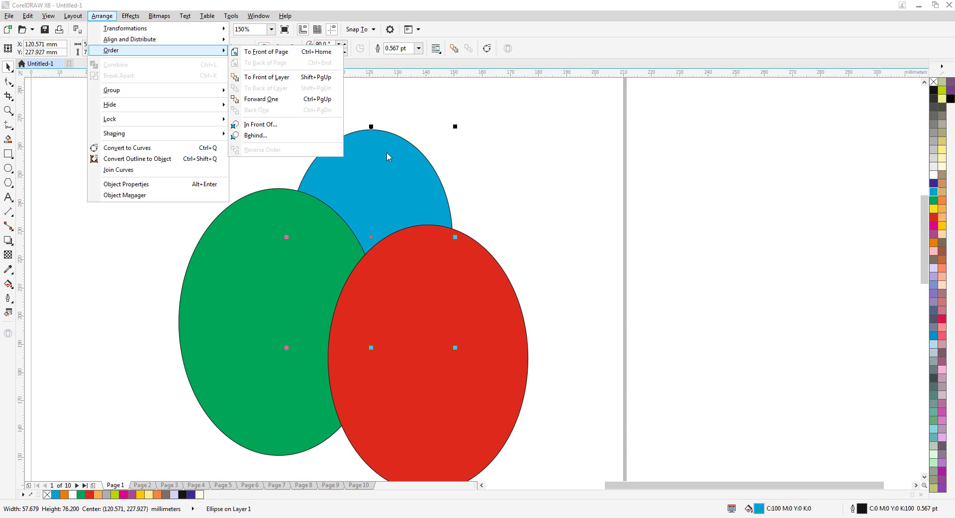
left_click(486, 171)
mouse_move(387, 167)
left_mouse_down()
mouse_move(398, 159)
mouse_move(384, 160)
left_mouse_up()
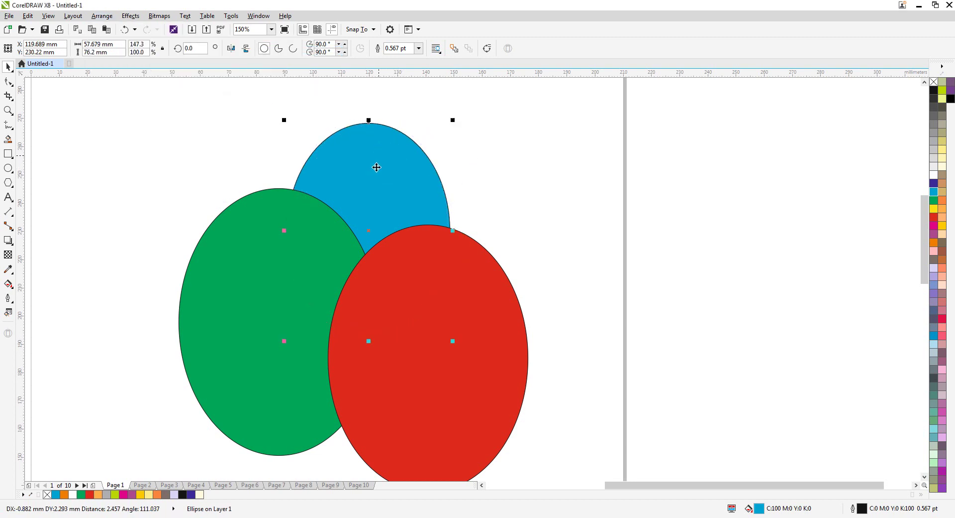
left_click(526, 175)
Bring the blue ellipse forward one level at a time, in front of the green and the red ellipse
left_click(401, 172)
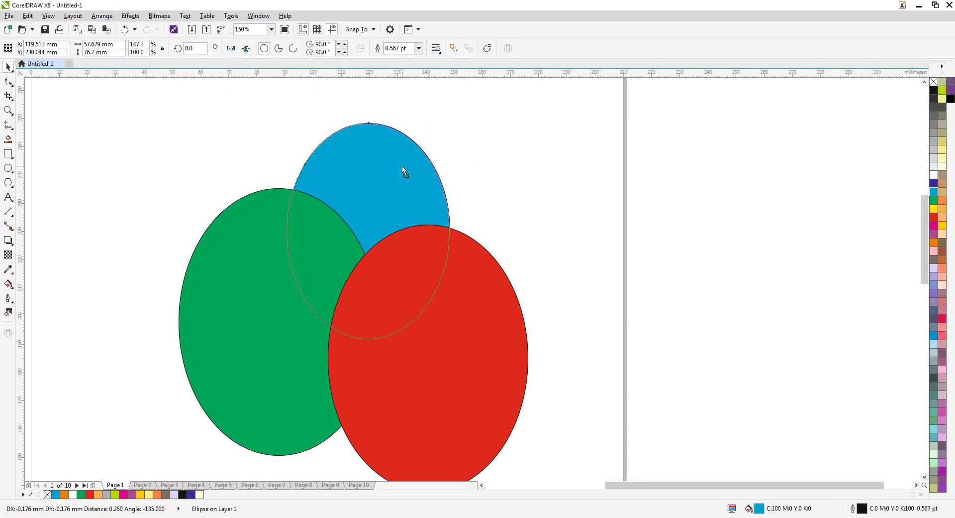
left_click(102, 16)
left_click(114, 51)
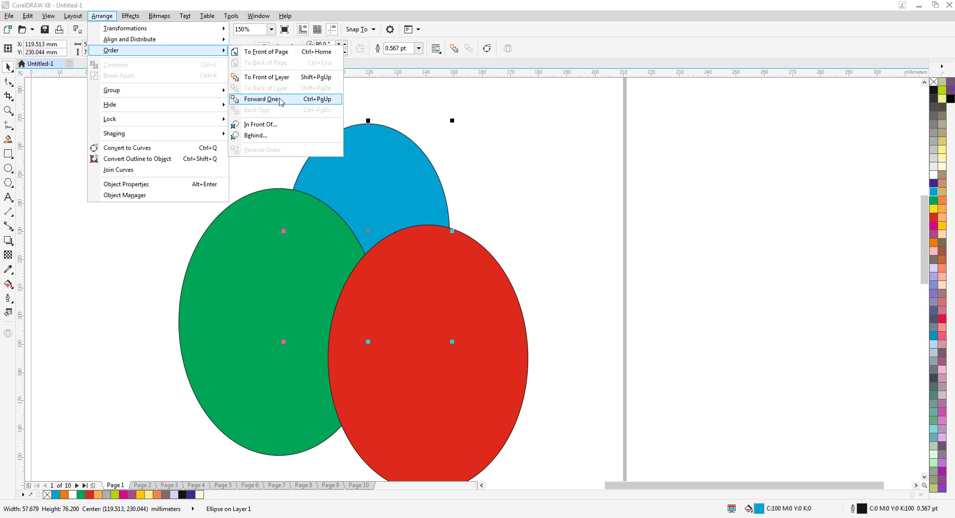
left_click(311, 99)
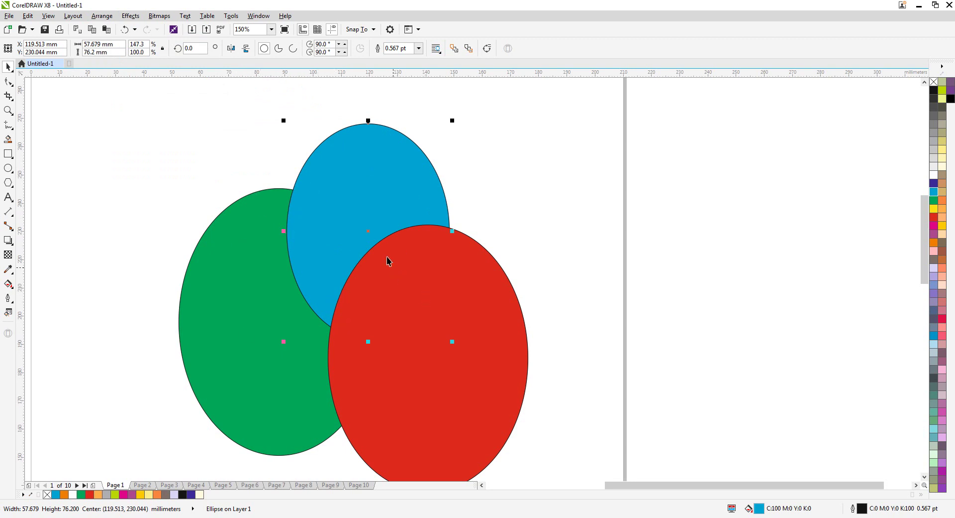
left_click(102, 16)
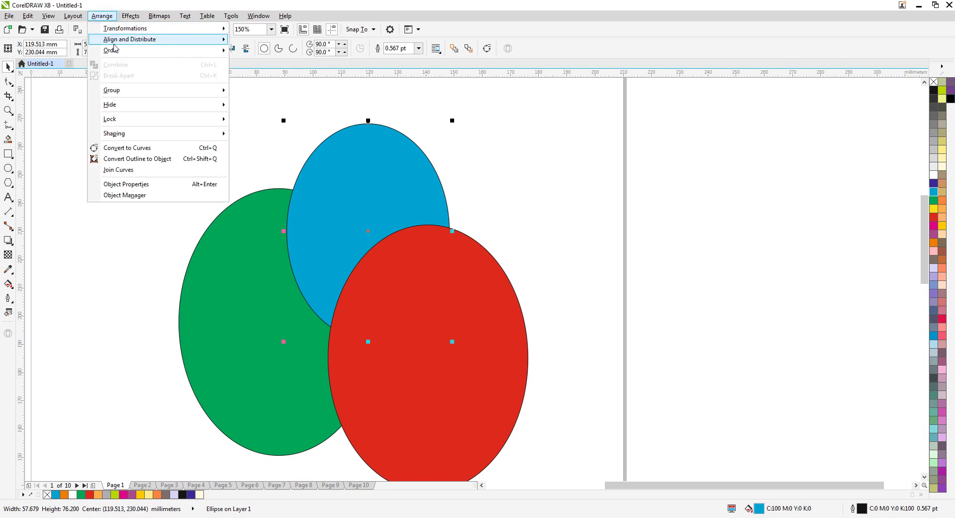
mouse_move(115, 50)
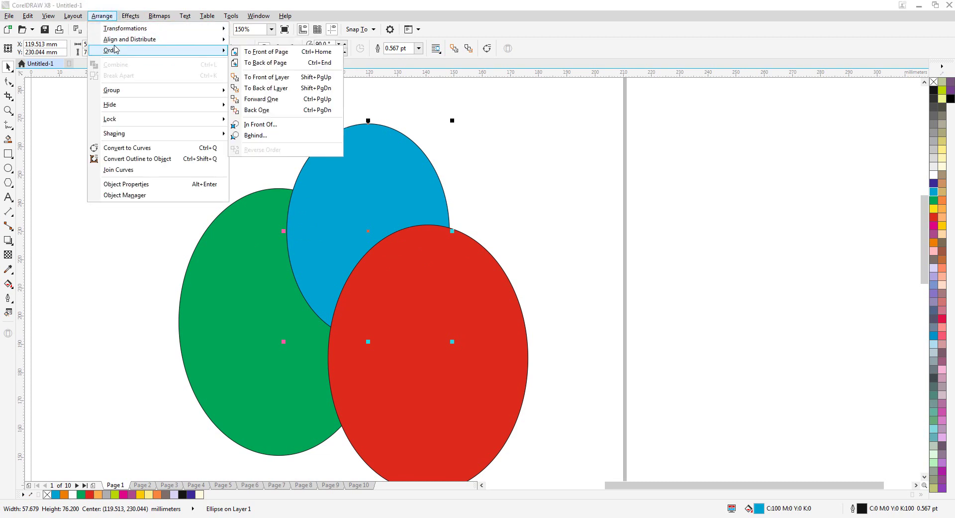
left_click(316, 99)
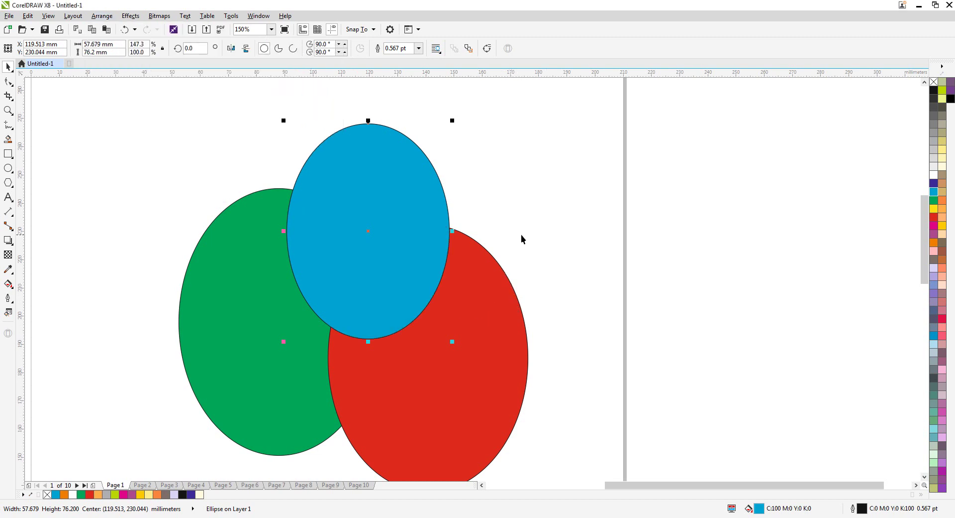
Send the blue ellipse backward behind the green one in single levels, then return it to the front level by level
key("ctrl+Page_Down")
key("ctrl+Page_Down")
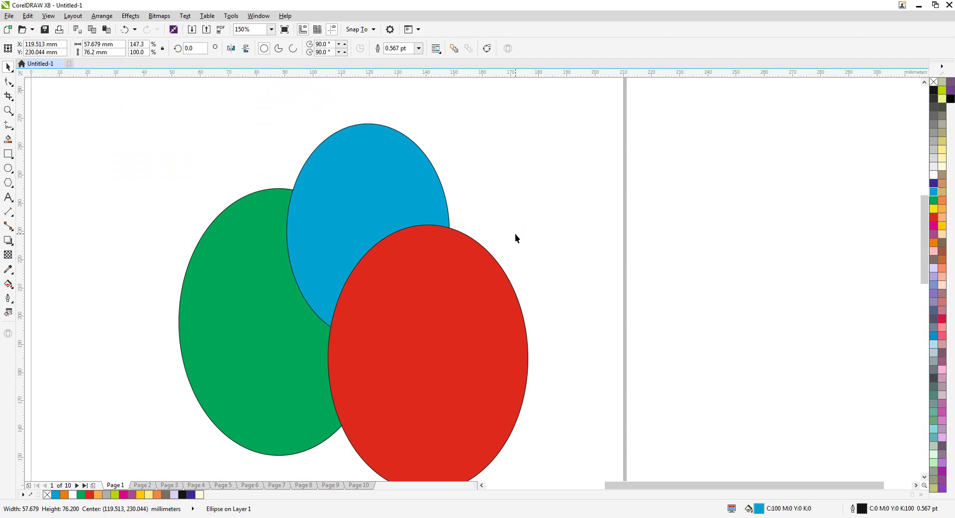
key("ctrl+Page_Down")
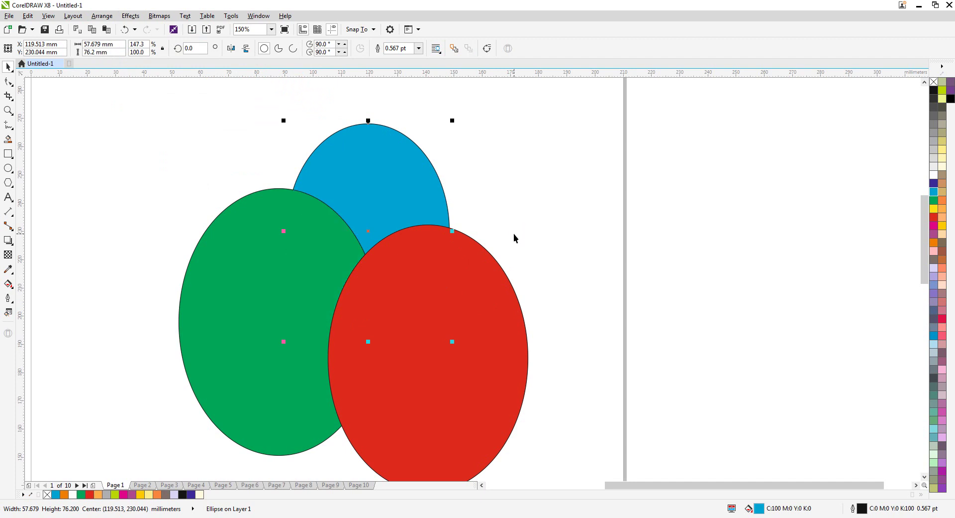
key("ctrl+Page_Up")
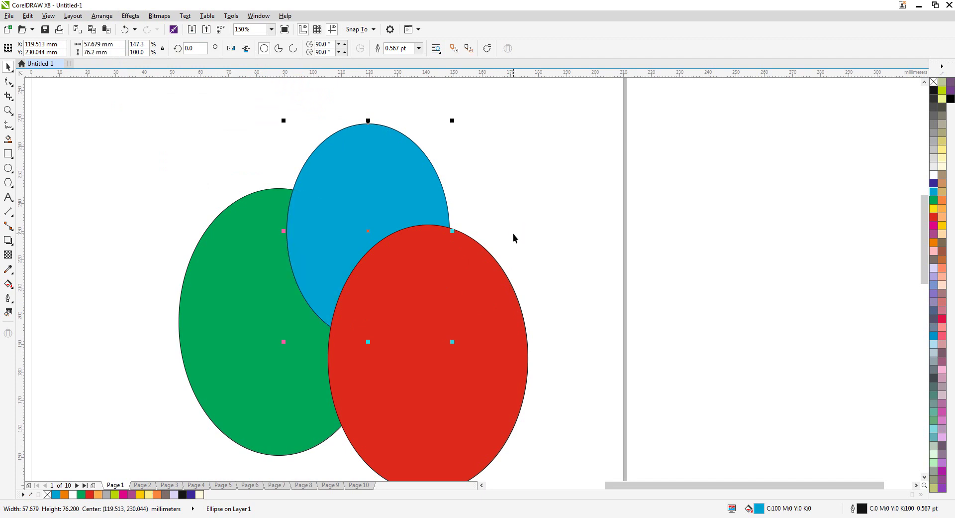
key("ctrl+Page_Down")
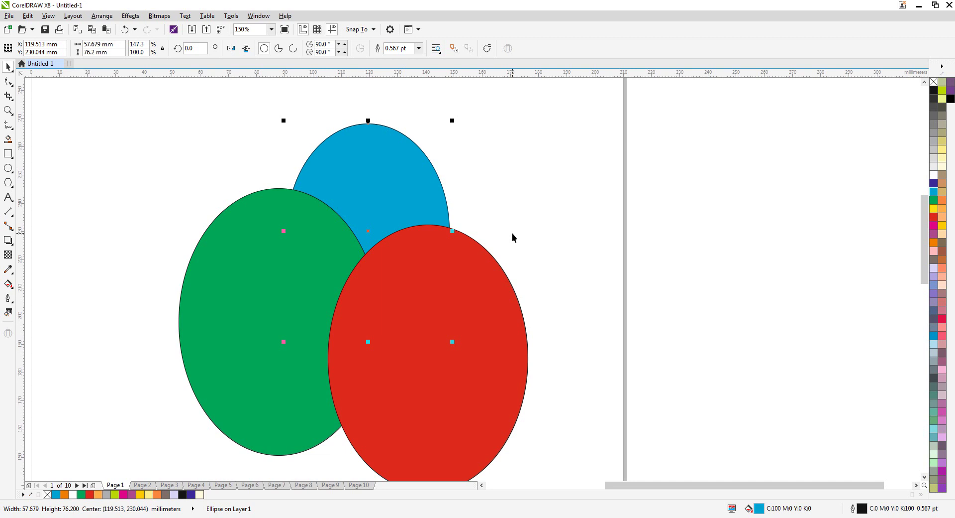
key("ctrl+Page_Up")
key("ctrl+Page_Up")
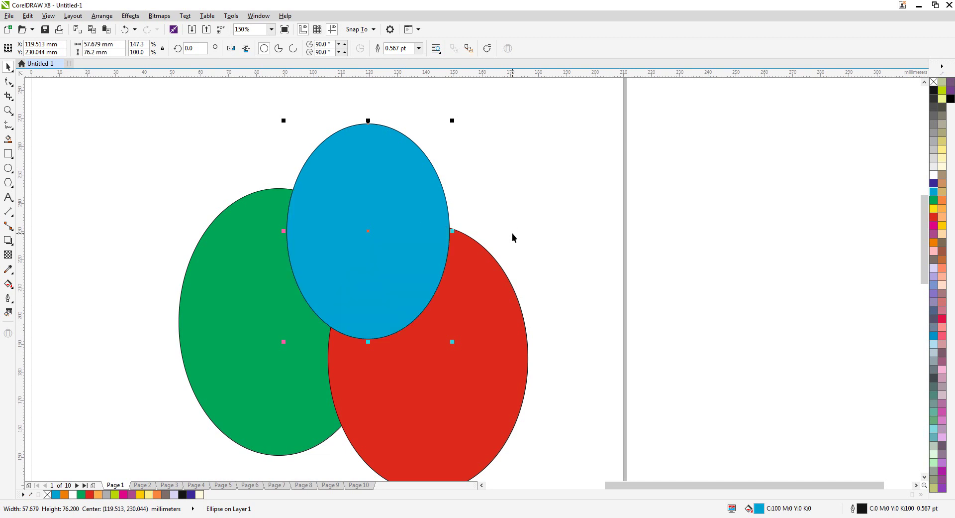
Send the blue ellipse to the back of the layer and bring it to the front of the layer, twice in a row
key("shift+Page_Down")
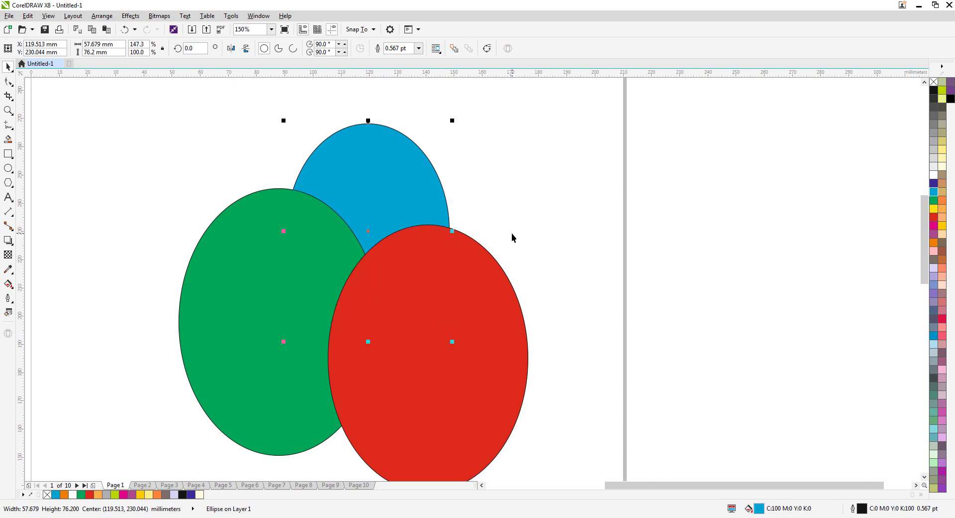
key("shift+Page_Up")
key("shift+Page_Down")
key("shift+Page_Up")
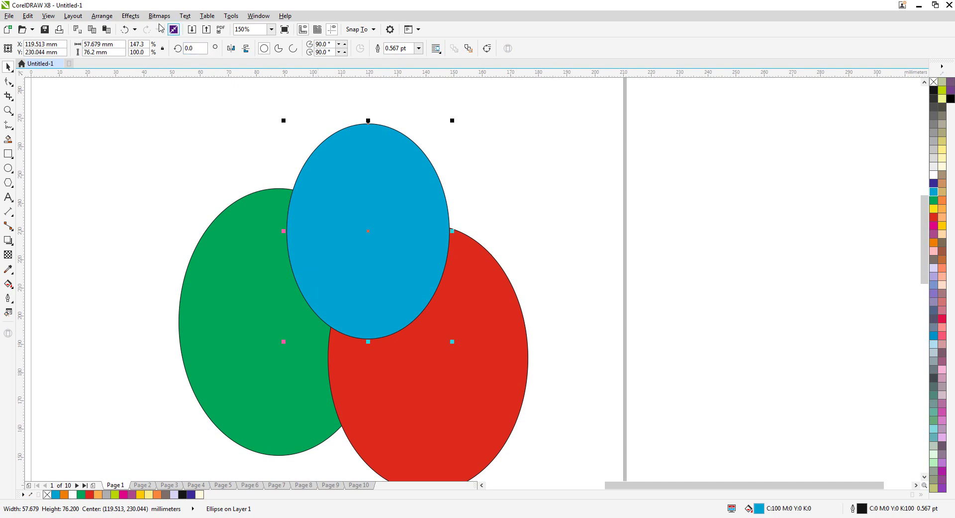
Send the blue ellipse to the back of the page, undoing and redoing the change once
left_click(103, 16)
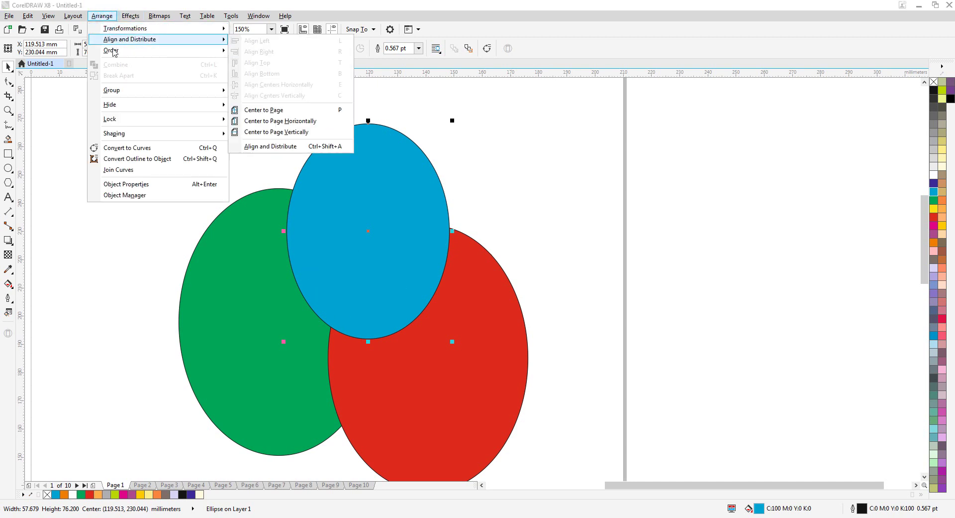
mouse_move(113, 51)
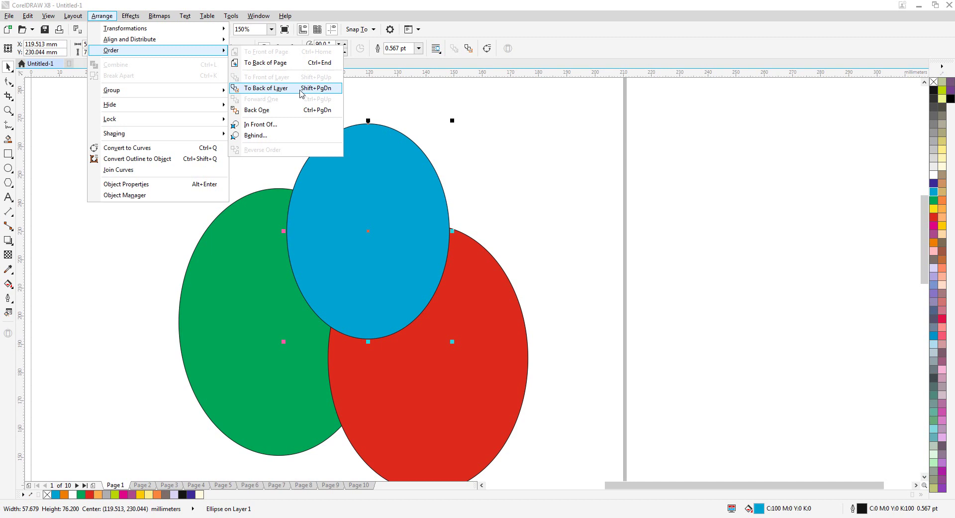
left_click(300, 63)
left_click(659, 192)
left_click(324, 147)
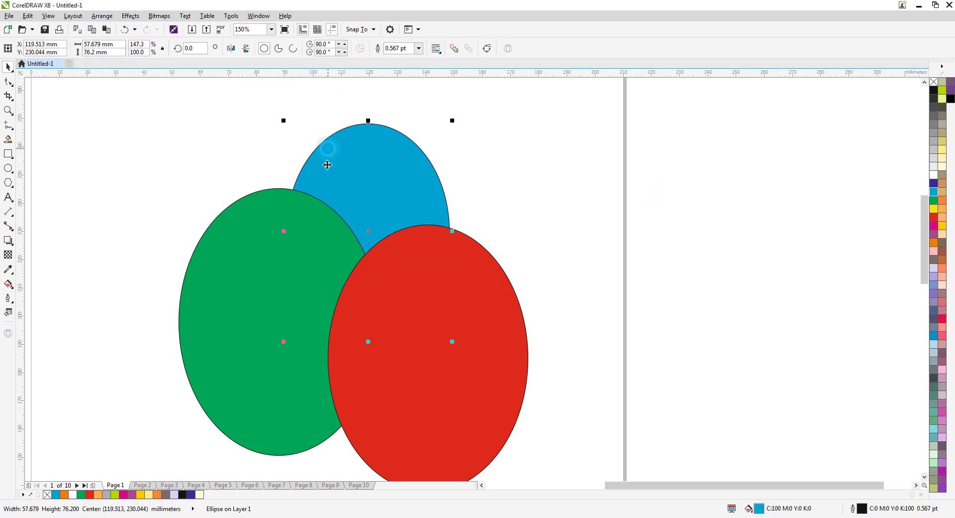
key("ctrl+z")
key("ctrl+shift+z")
left_click(649, 297)
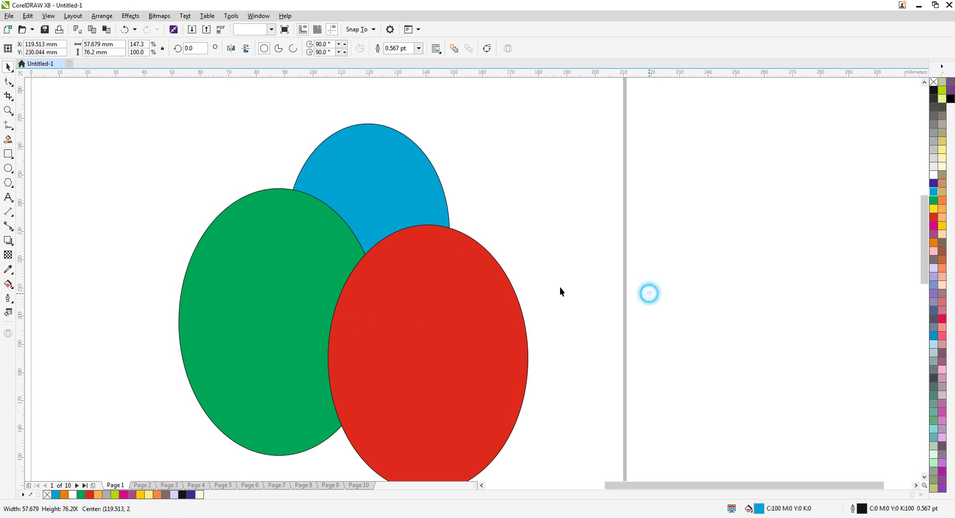
Add the artistic text "jhjkdshfjhsjd" above the green ellipse, overlapping the blue one
left_click(8, 197)
left_click(190, 170)
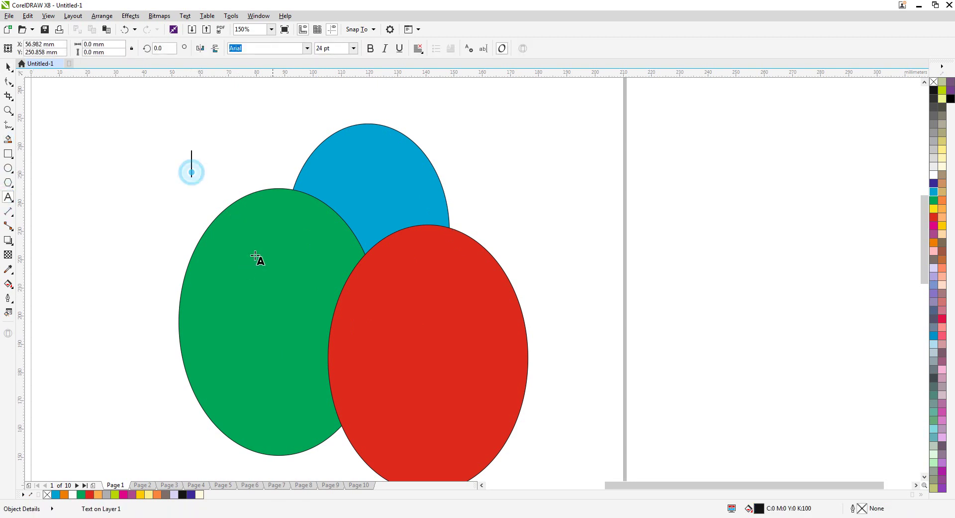
type("jhjkdshfjhsjd")
key("ctrl+space")
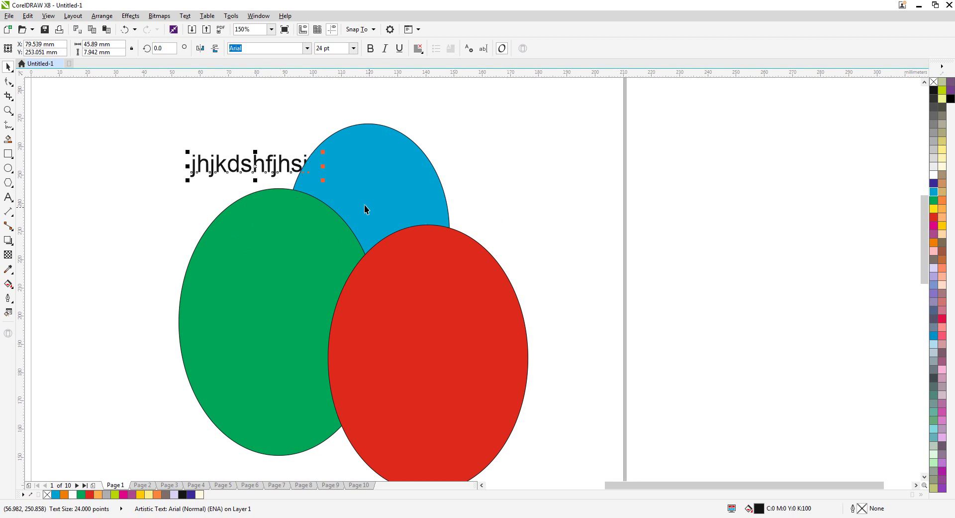
Move the text down onto the green and red ellipses, and delete it
left_click_drag(245, 163, 319, 299)
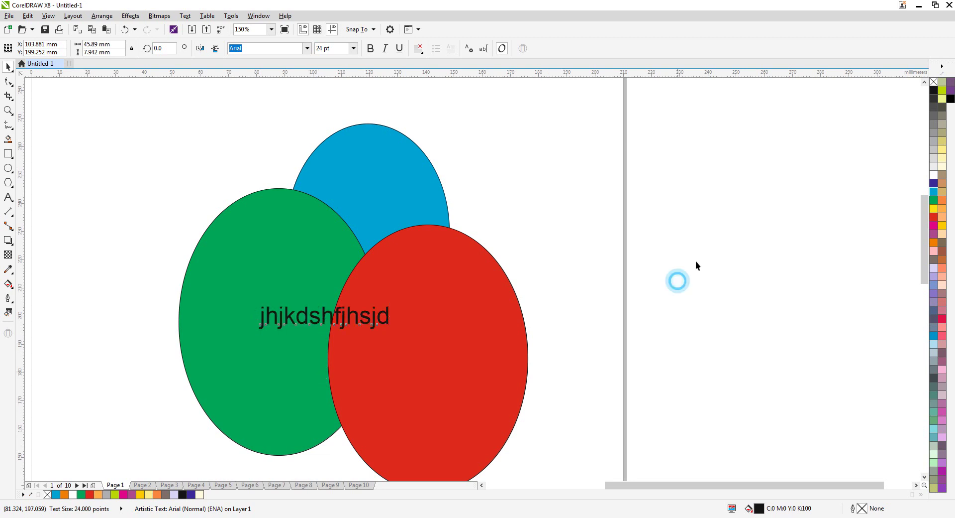
key("Delete")
scroll(379, 285, "down", 2)
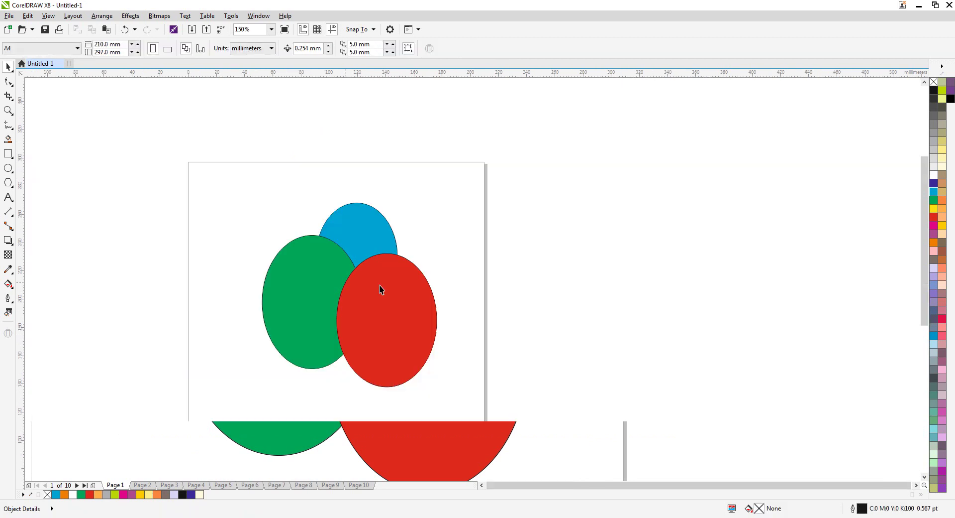
scroll(394, 297, "up", 2)
left_click(383, 302)
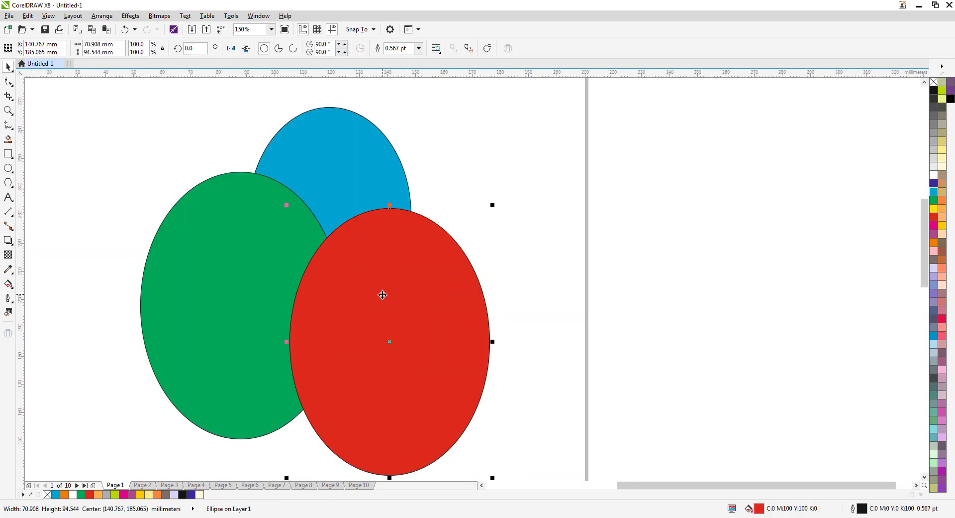
left_click(554, 266)
scroll(400, 254, "down", 2)
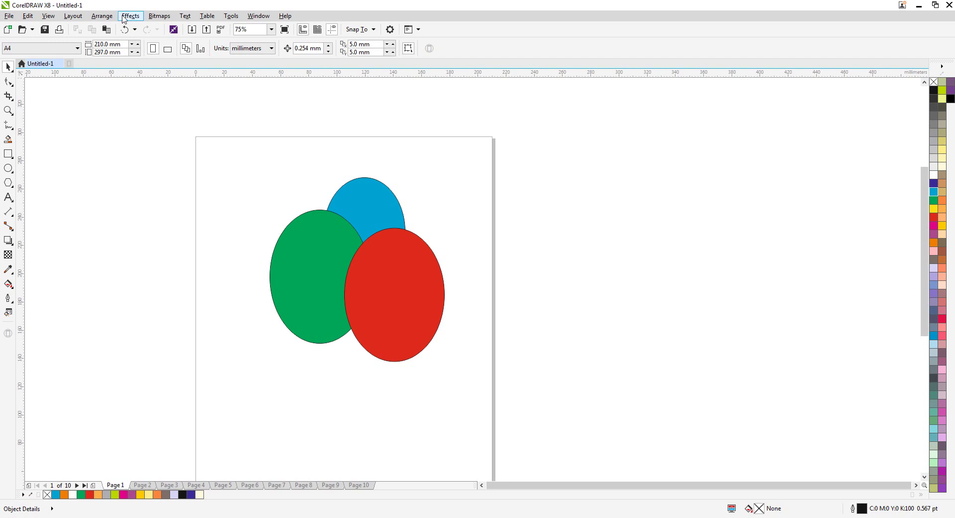
Delete all three ellipses from the page
left_click(102, 16)
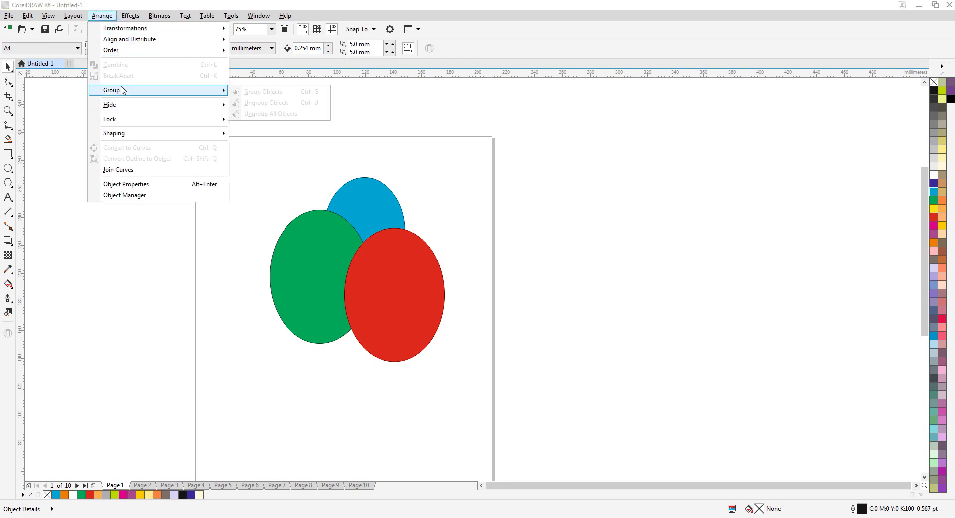
left_click(569, 203)
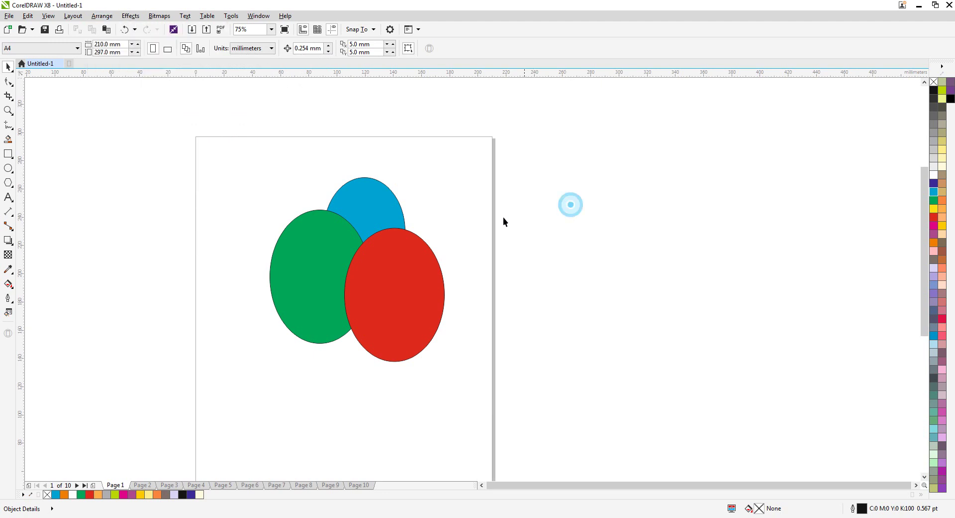
left_click_drag(506, 200, 213, 386)
key("Delete")
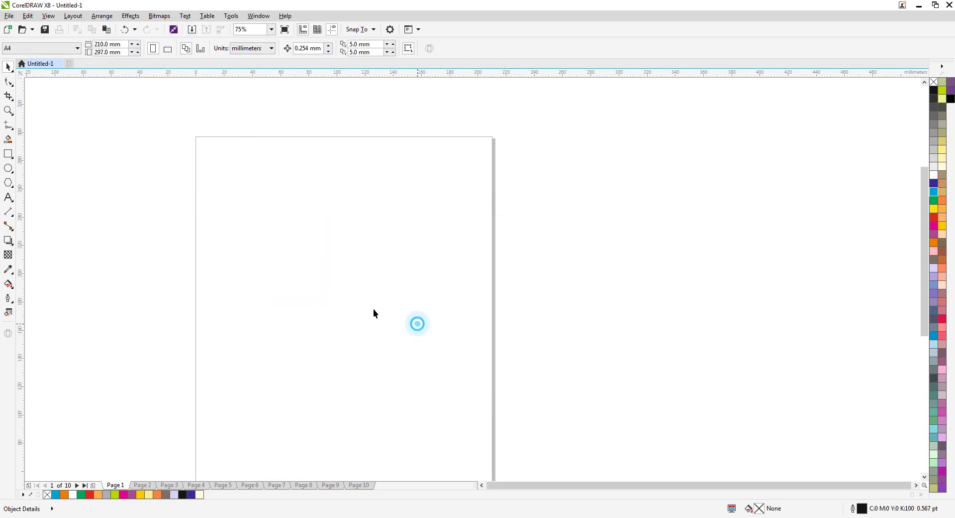
Draw six separate rectangles of different sizes across the upper half of the page
left_click(8, 153)
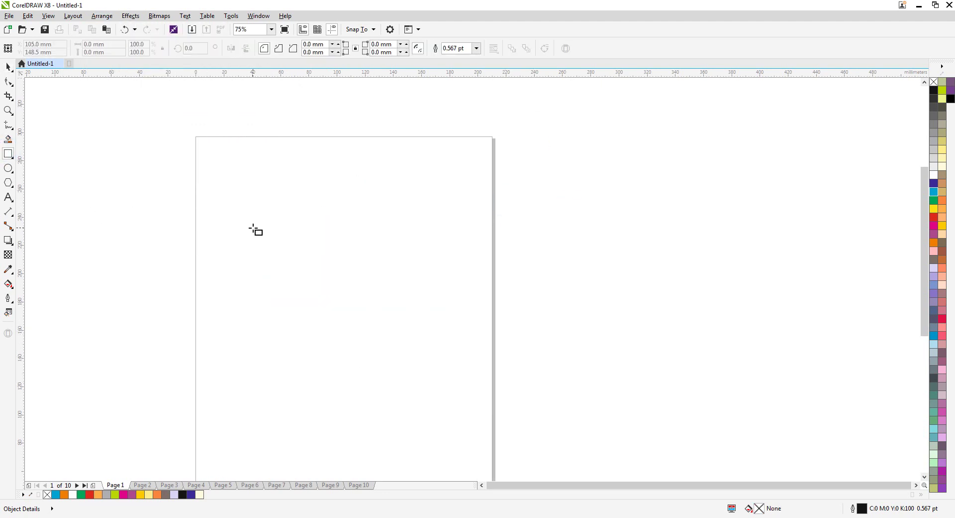
left_click_drag(206, 174, 241, 232)
left_click_drag(235, 264, 281, 345)
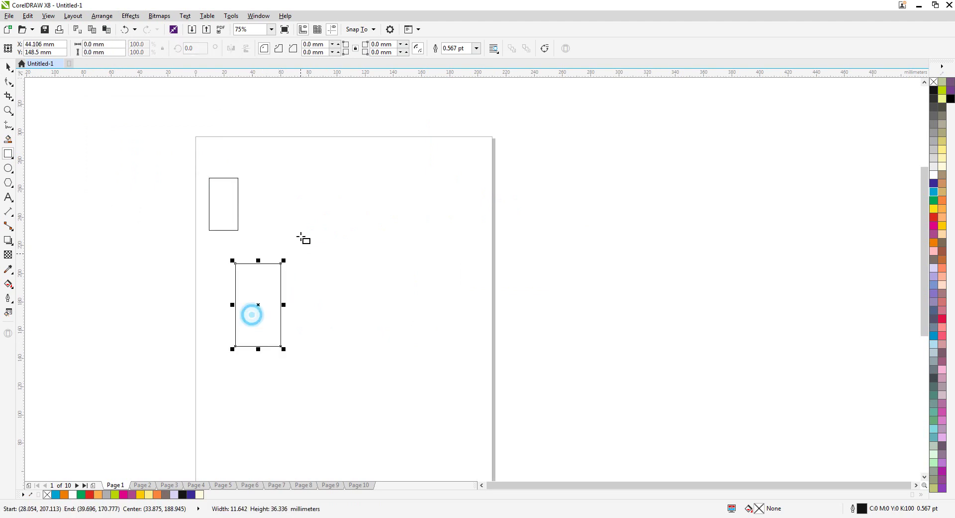
left_click_drag(301, 236, 336, 298)
left_click_drag(280, 162, 323, 187)
left_click_drag(368, 194, 403, 250)
key("space")
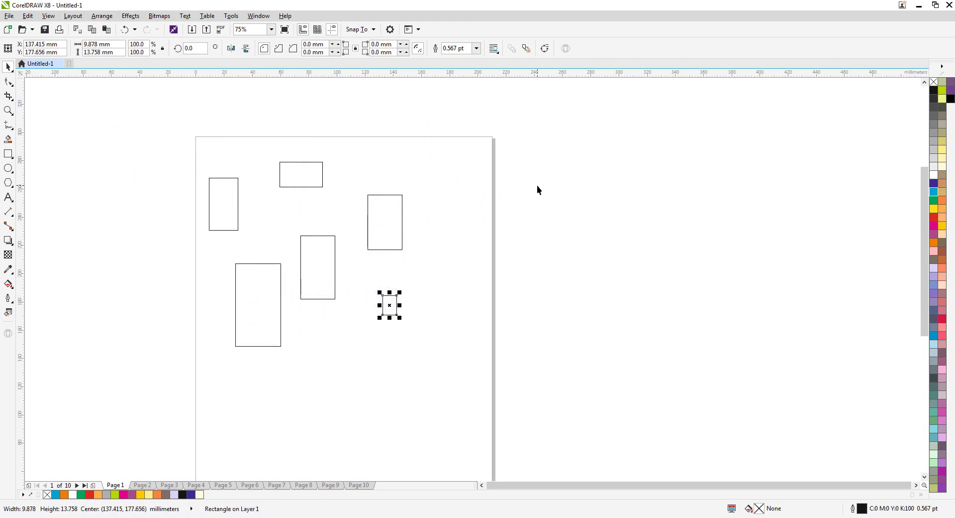
Fill the central, the right-hand and the smallest rectangle with blue, and change their fill to green
left_click_drag(544, 162, 300, 356)
left_click(933, 191)
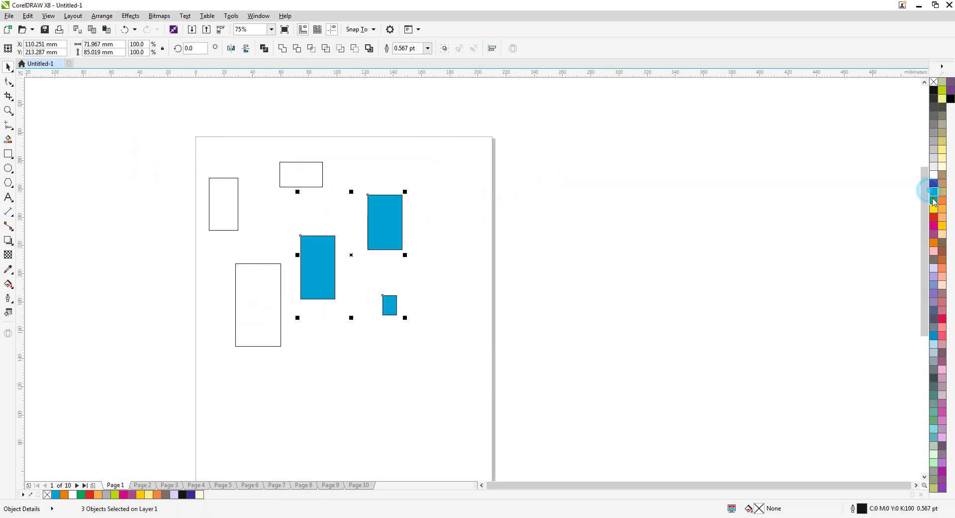
left_click(934, 200)
left_click(646, 268)
Fill the upper-left rectangle with light orange (C0 M40 Y60 K0)
left_click_drag(158, 135, 393, 220)
left_click_drag(160, 192, 258, 246)
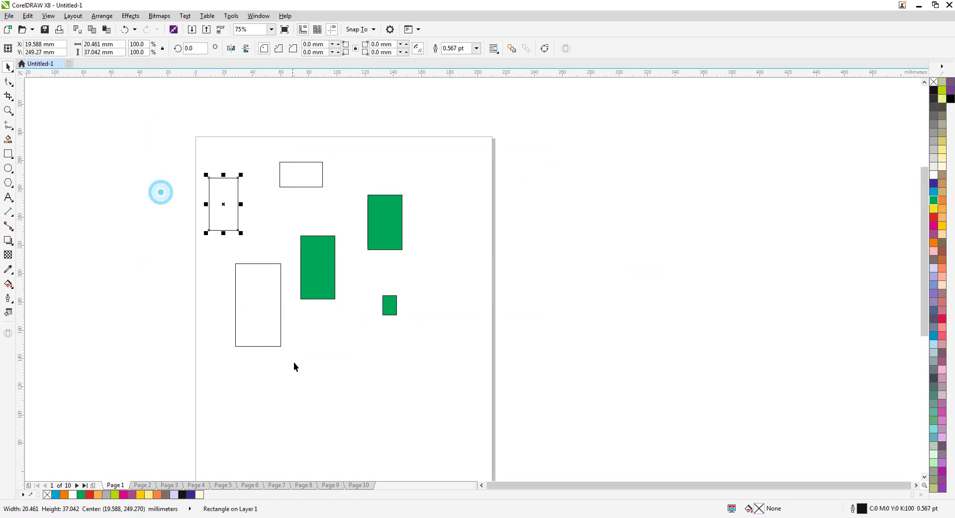
left_click(936, 225)
left_click(629, 196)
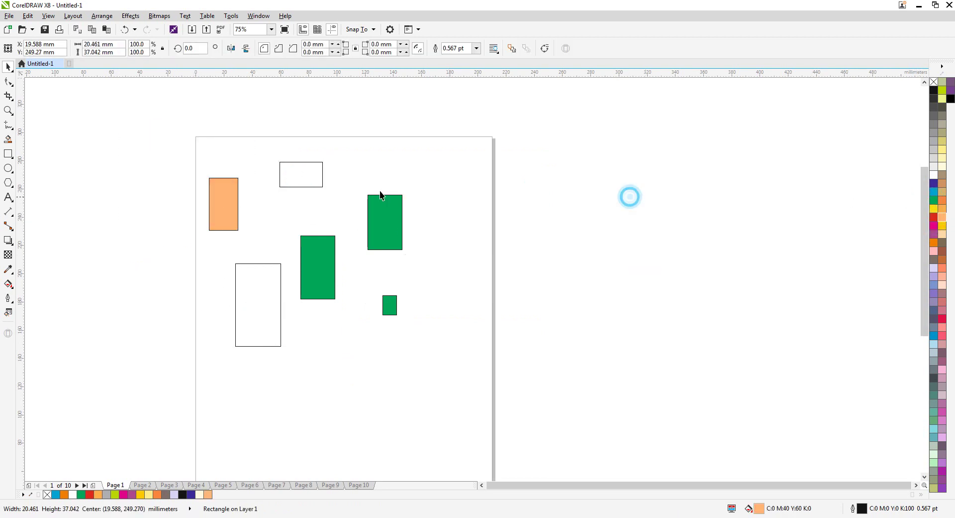
Fill the topmost rectangle with tan and the large lower-left rectangle with red
left_click_drag(257, 131, 343, 199)
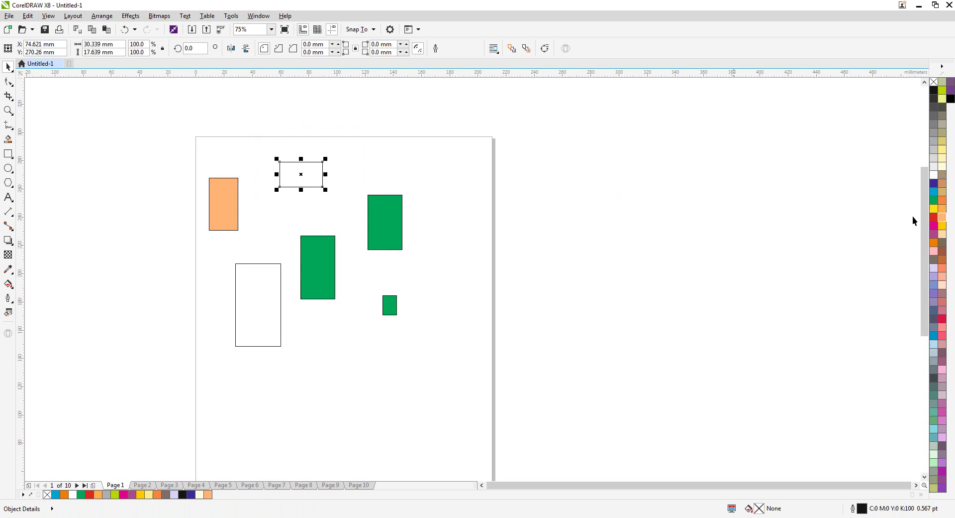
left_click(943, 191)
left_click_drag(129, 256, 337, 385)
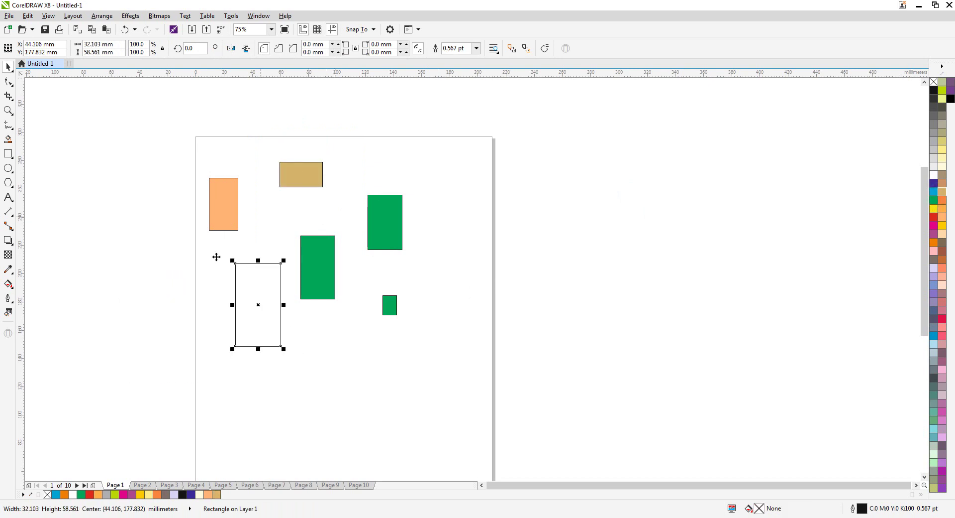
left_click(935, 217)
Group the light orange and tan rectangles
left_click_drag(91, 132, 484, 402)
left_click(560, 320)
left_click_drag(118, 111, 360, 243)
scroll(241, 201, "up", 2)
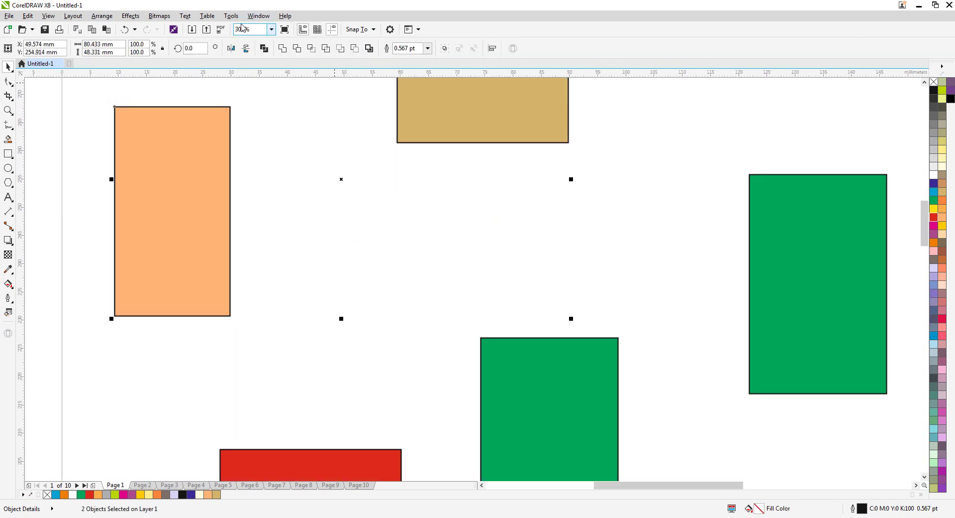
left_click(110, 16)
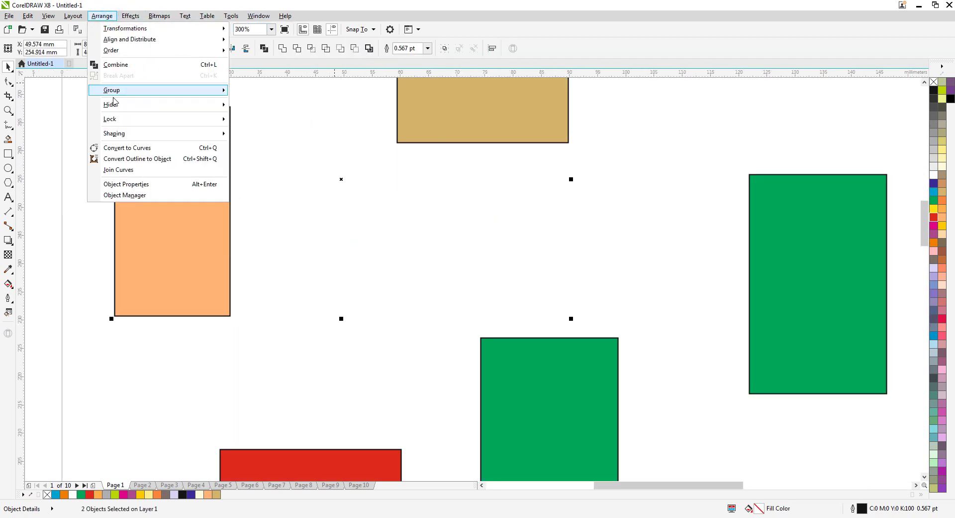
mouse_move(168, 97)
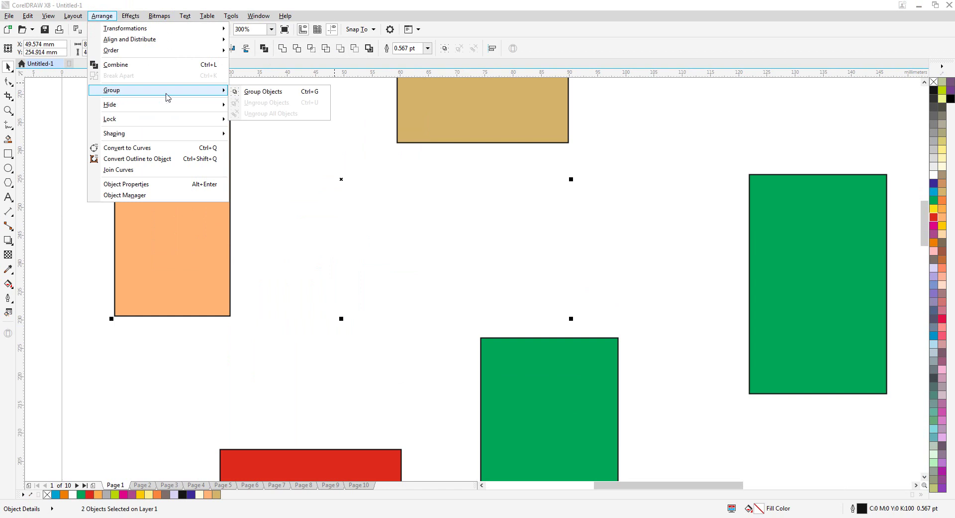
left_click(261, 92)
scroll(330, 263, "down", 2)
left_click(576, 144)
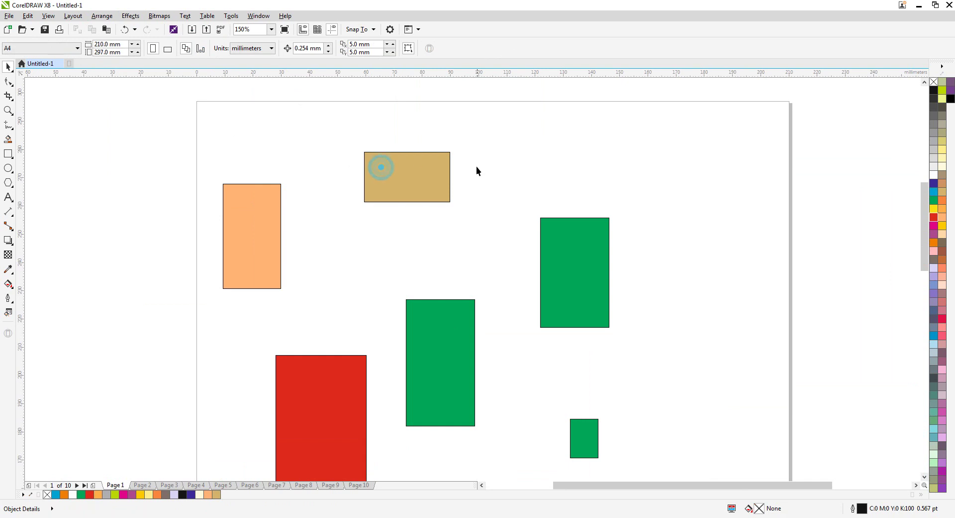
Move the orange and tan group up and to the right, and shift the two larger green rectangles upward individually
left_click_drag(429, 177, 479, 149)
left_click_drag(439, 334, 448, 296)
left_click_drag(594, 305, 610, 267)
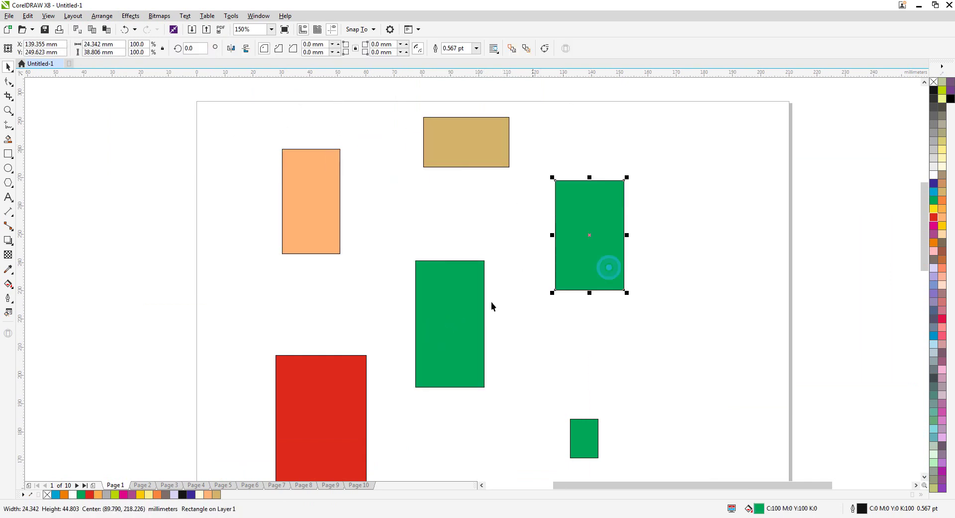
left_click_drag(432, 297, 433, 313)
scroll(441, 239, "down", 2)
scroll(452, 203, "up", 2)
Group the orange and tan group with the central green rectangle, move the combined group up, and undo both changes
left_click(452, 201)
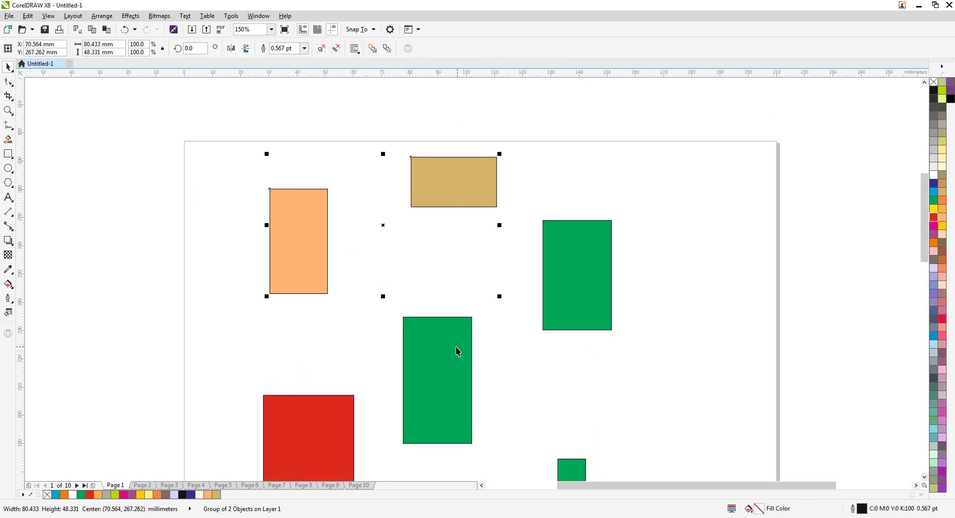
left_click(439, 335, "shift")
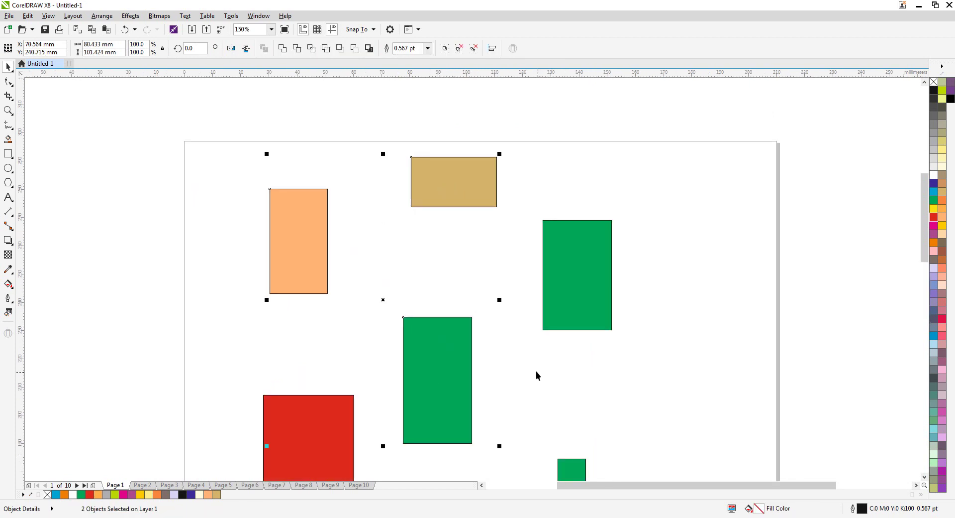
key("ctrl+g")
left_click(700, 266)
left_click_drag(422, 386, 418, 313)
key("ctrl+z")
key("ctrl+z")
left_click(716, 254)
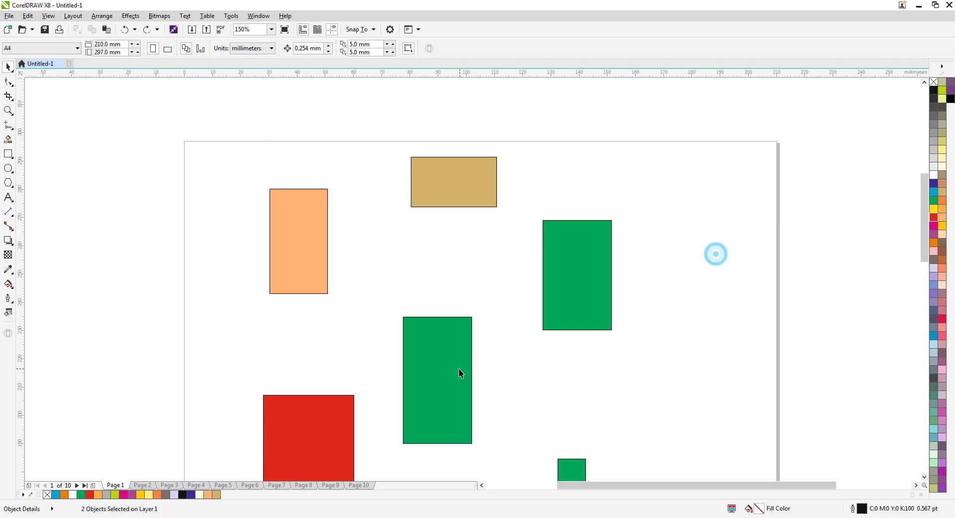
left_click(459, 368)
Group all objects on the page together, move the group to the right, and undo the move
scroll(314, 138, "down", 2)
left_click_drag(196, 102, 568, 426)
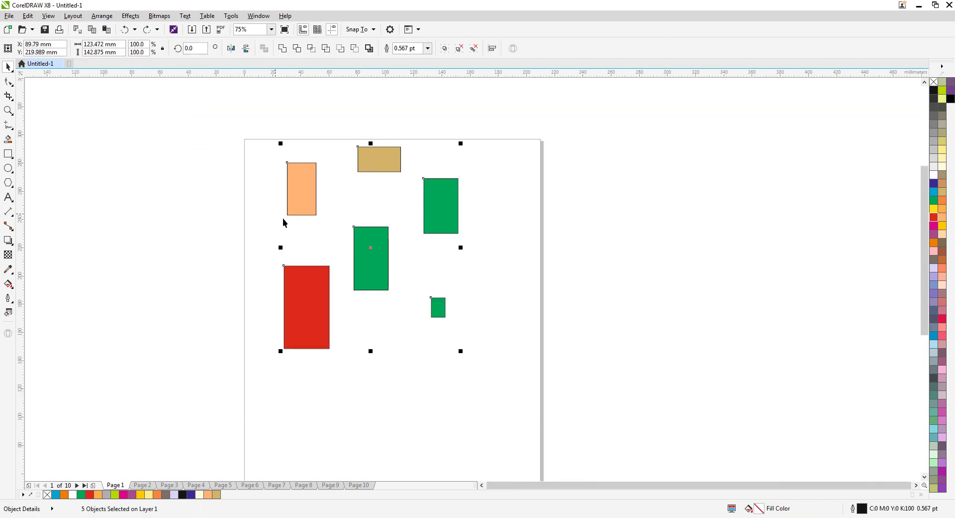
left_click(102, 15)
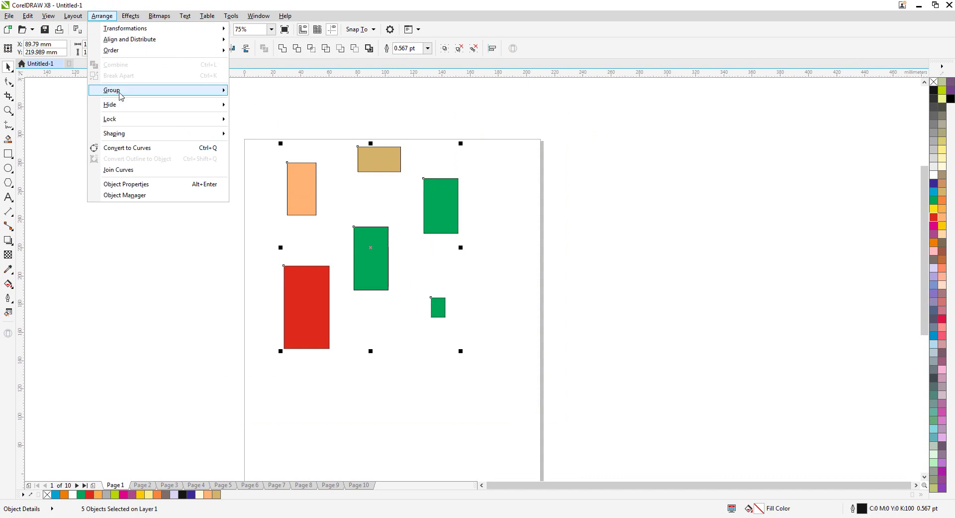
mouse_move(120, 94)
left_click(290, 91)
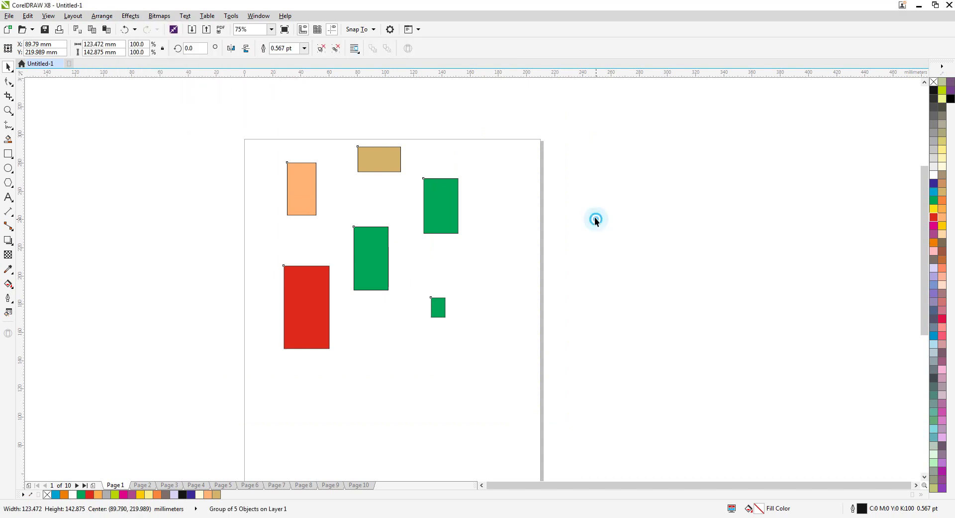
left_click_drag(432, 202, 528, 202)
key("ctrl+z")
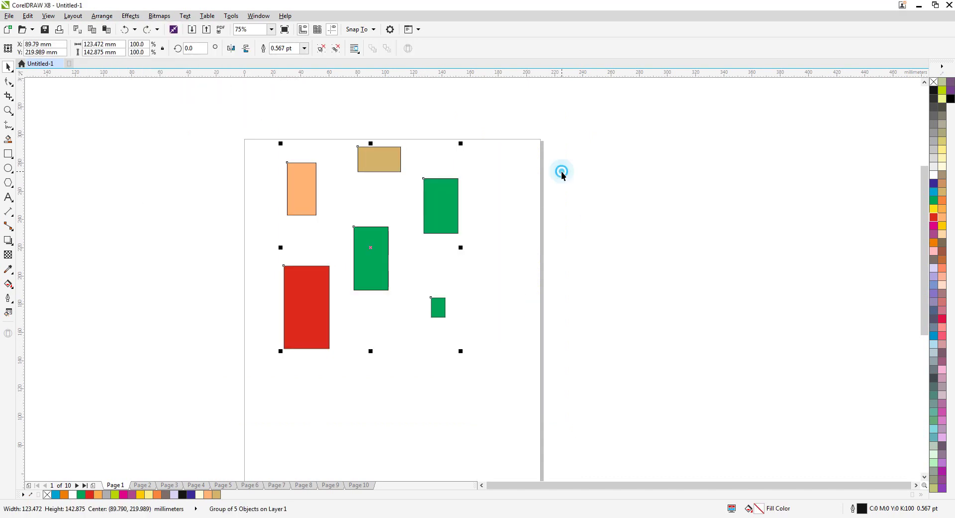
Ungroup all objects in the nested group, and move the six rectangles together slightly down and to the right
left_click(104, 17)
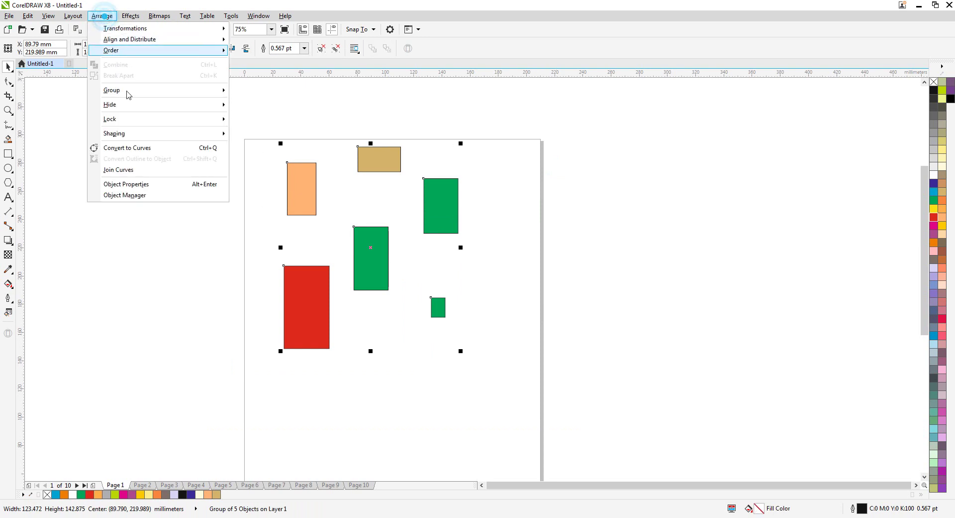
mouse_move(128, 91)
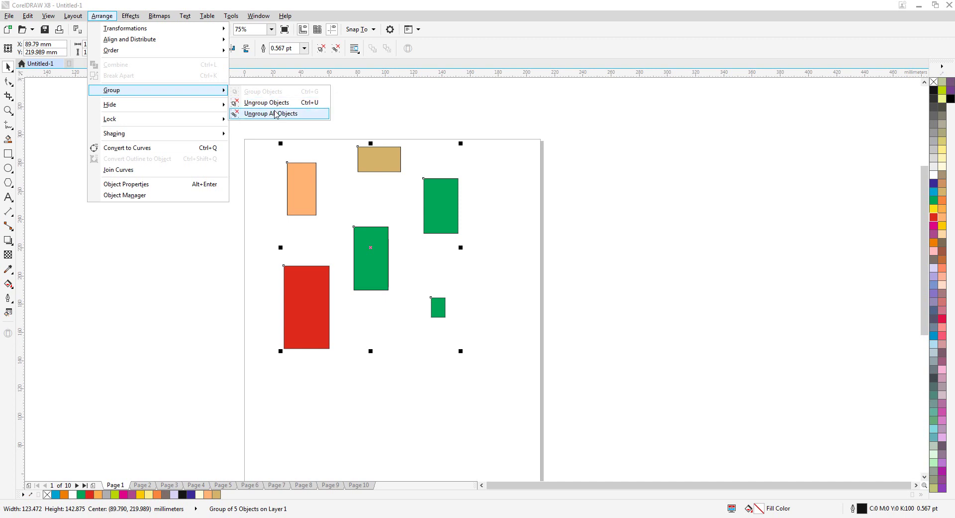
left_click(646, 184)
left_click_drag(378, 161, 387, 189)
left_click(646, 177)
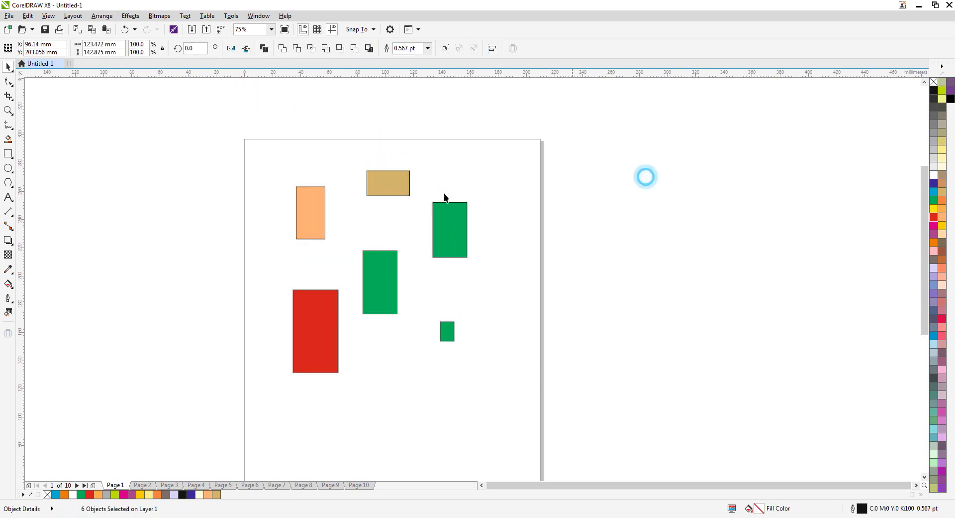
left_click(394, 186)
left_click(311, 199)
Regroup the light orange and tan rectangles, move that group up, and undo the move
left_click_drag(180, 132, 446, 248)
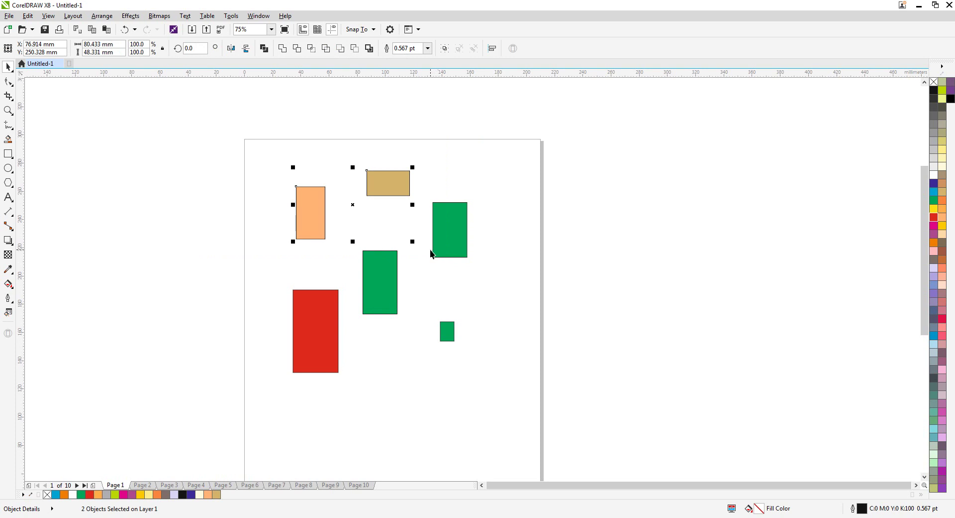
key("ctrl+g")
left_click(606, 257)
left_click_drag(384, 186, 393, 157)
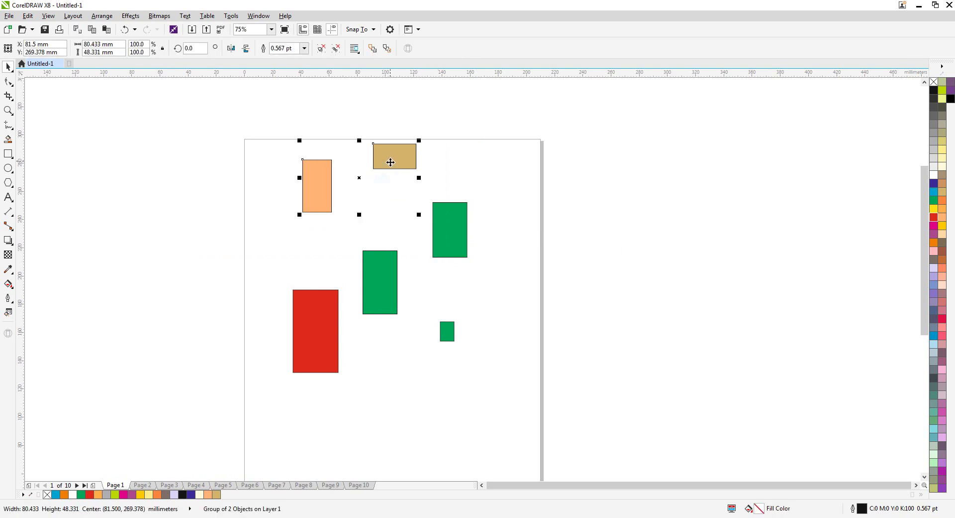
key("ctrl+z")
left_click(641, 178)
Group everything on the page again, move the whole group to the right, and undo that move
mouse_move(243, 122)
left_mouse_down()
mouse_move(515, 366)
mouse_move(623, 405)
left_mouse_up()
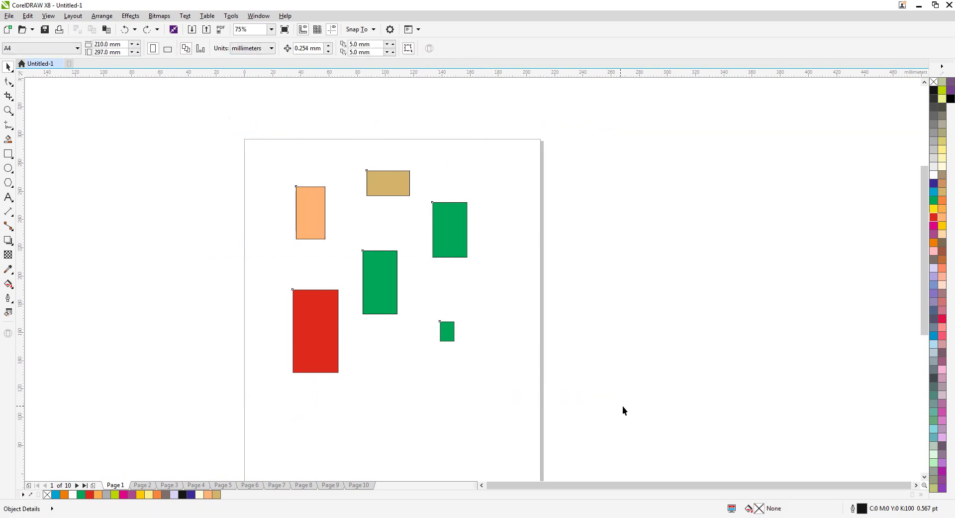
key("ctrl+g")
left_click(604, 332)
left_click_drag(383, 269, 498, 244)
key("ctrl+z")
Ungroup the outer group of rectangles by one level, move the upper green rectangle to the right, and undo that move
left_click(583, 247)
left_click(379, 172)
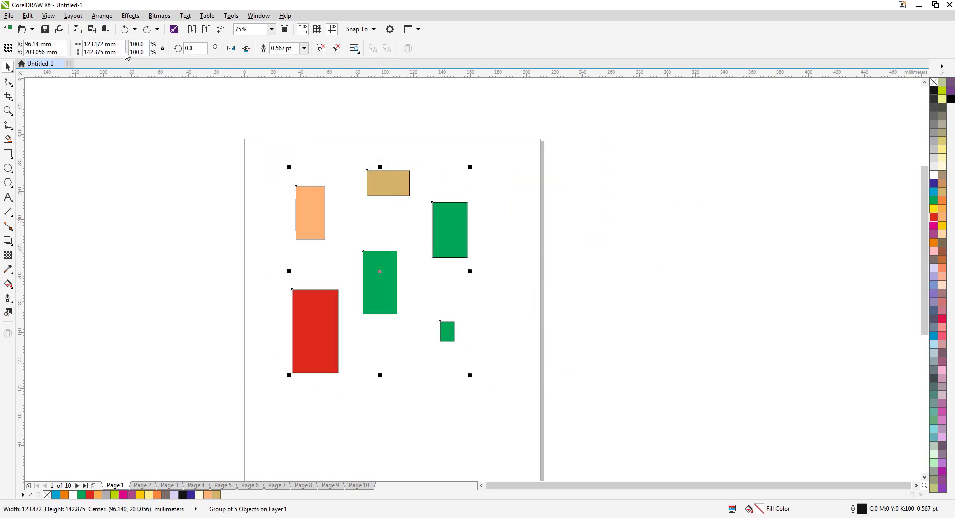
left_click(102, 15)
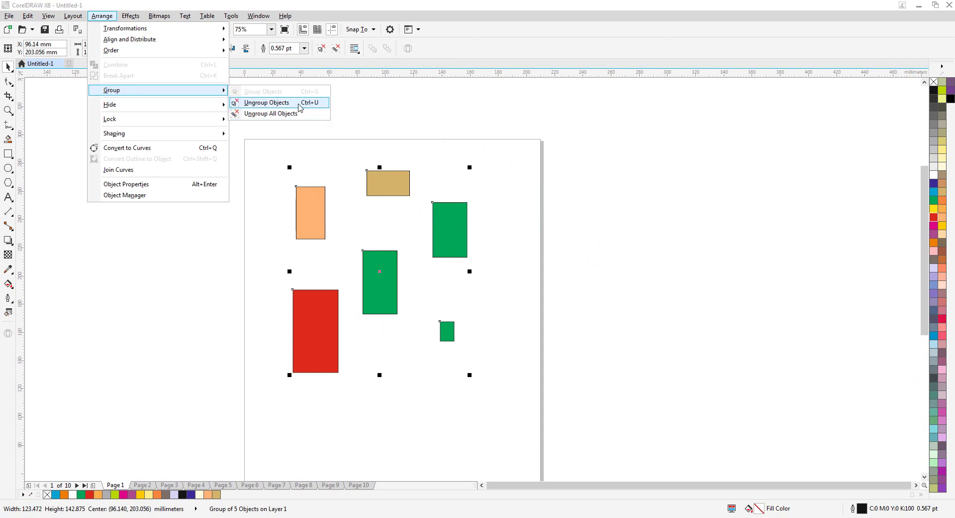
left_click(285, 103)
left_click(593, 241)
left_click_drag(448, 222, 523, 234)
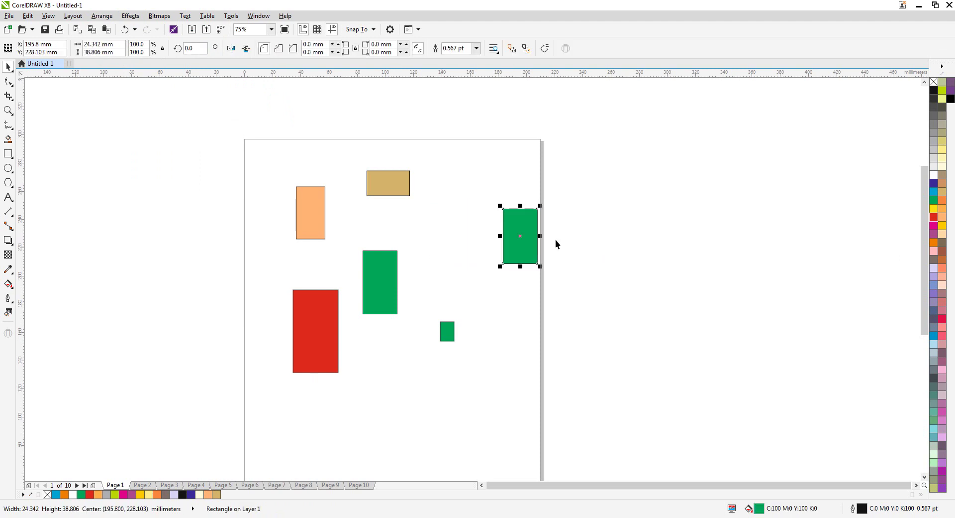
key("ctrl+z")
Move the grouped light orange and tan rectangles together up and to the left, partly over the page's left edge
left_click(378, 275)
mouse_move(390, 178)
left_mouse_down()
mouse_move(390, 160)
mouse_move(377, 171)
left_mouse_up()
left_click_drag(216, 124, 420, 248)
left_click(670, 243)
left_click_drag(378, 177, 341, 170)
Move the red rectangle and the three green rectangles slightly, one at a time
left_click_drag(569, 192, 377, 333)
left_click_drag(386, 299, 394, 305)
left_click_drag(309, 322, 308, 326)
left_click(384, 281)
left_click_drag(402, 300, 400, 294)
left_click_drag(445, 330, 443, 331)
left_click_drag(458, 246, 449, 255)
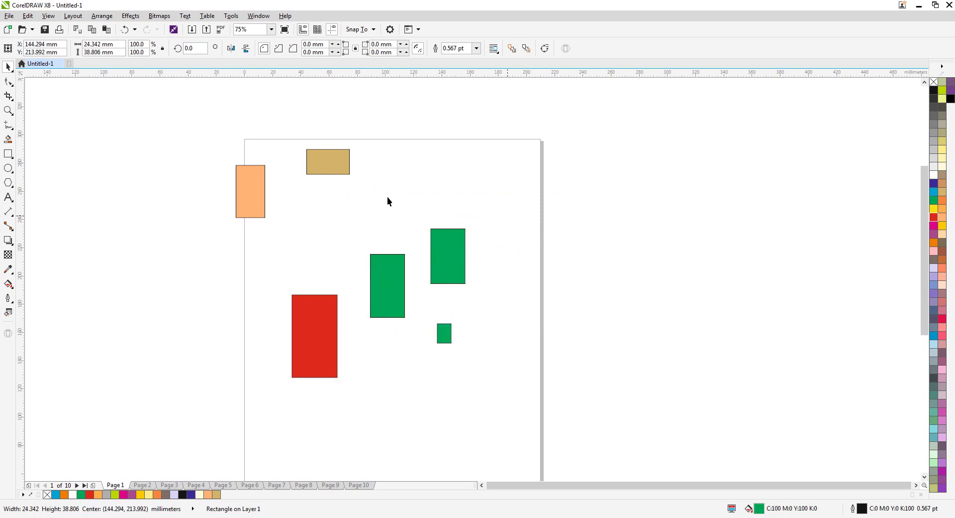
Move the light orange and tan group back down and to the right, fully inside the page above the red rectangle
left_click(387, 196)
left_click_drag(330, 169, 386, 212)
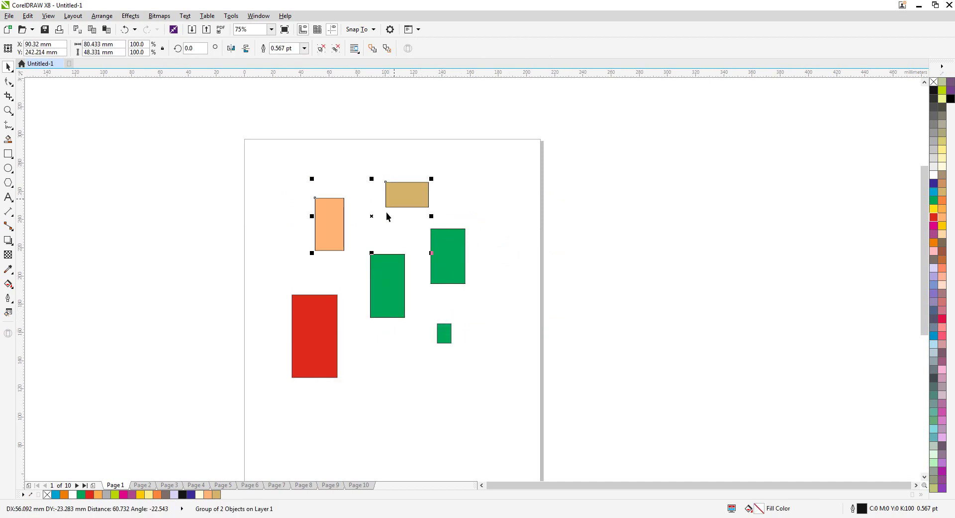
left_click(103, 16)
mouse_move(115, 94)
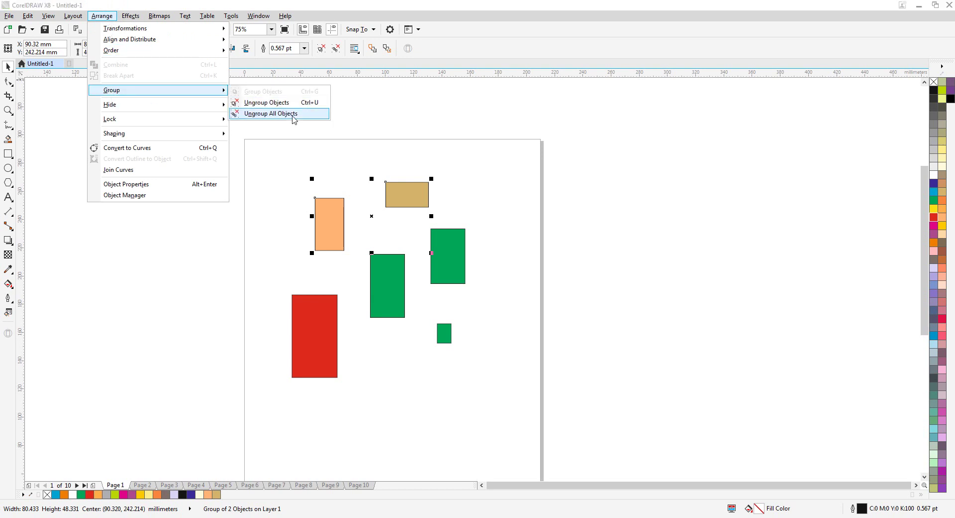
left_click(654, 214)
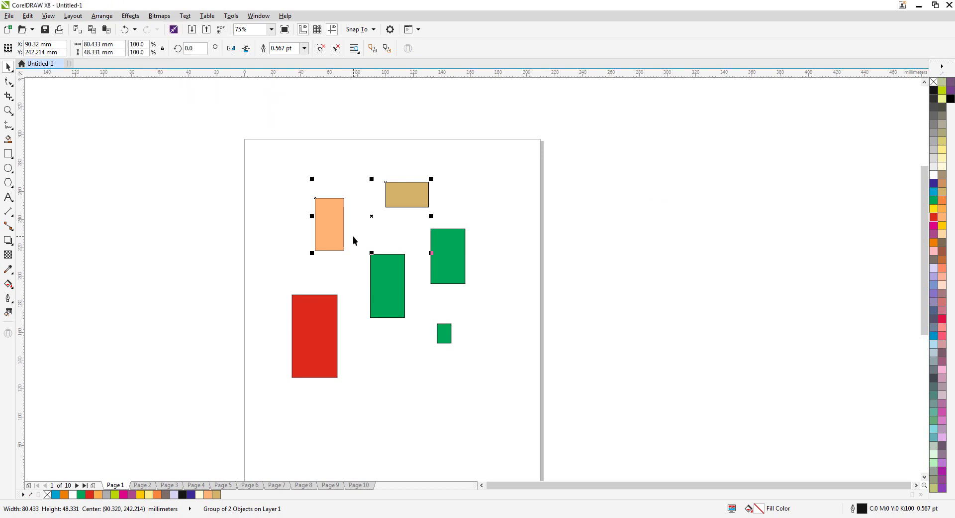
left_click_drag(340, 224, 331, 225)
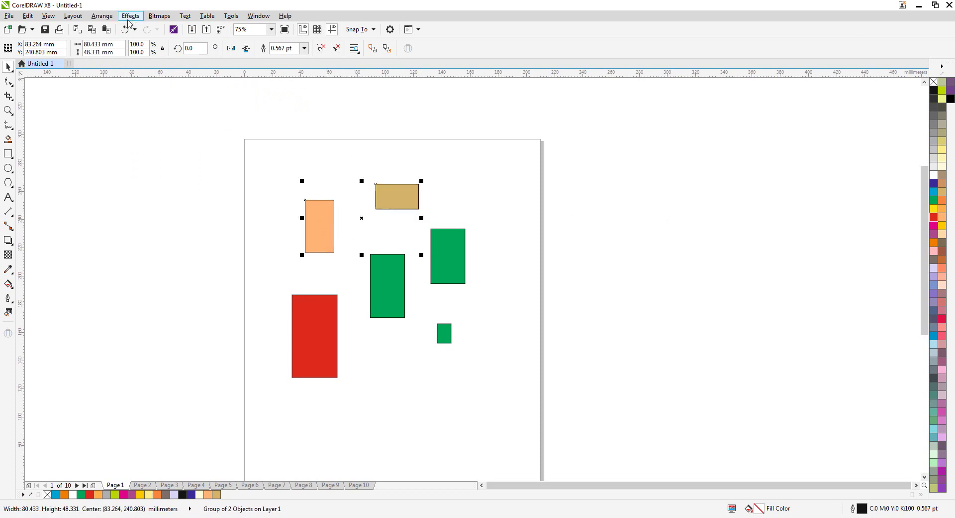
Ungroup all objects in the light orange and tan group, and move its rectangles and the two large green ones individually
left_click(106, 17)
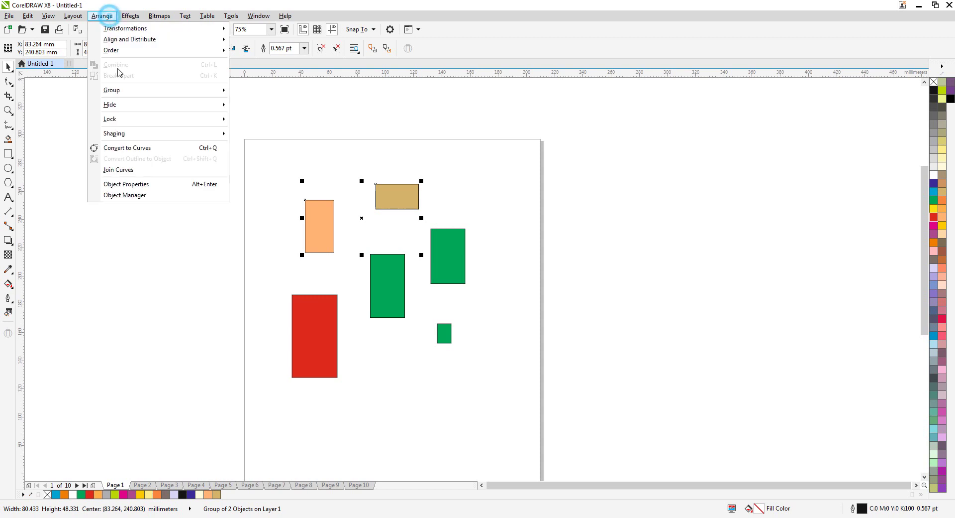
left_click(126, 92)
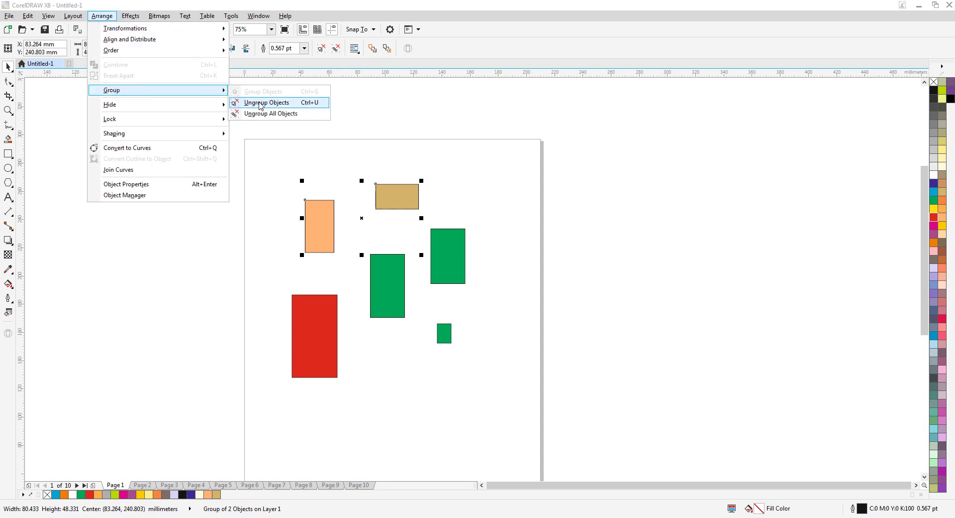
left_click(260, 113)
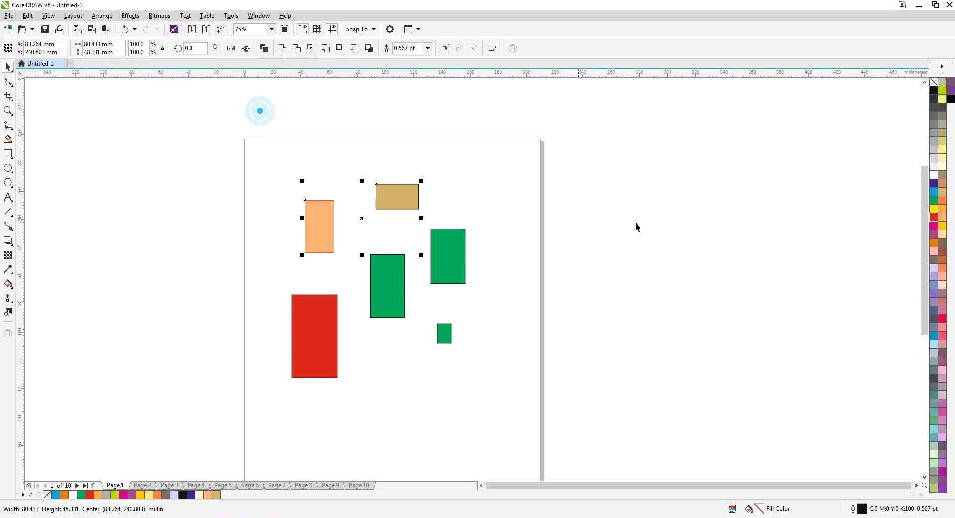
left_click_drag(401, 193, 451, 193)
left_click_drag(309, 217, 260, 211)
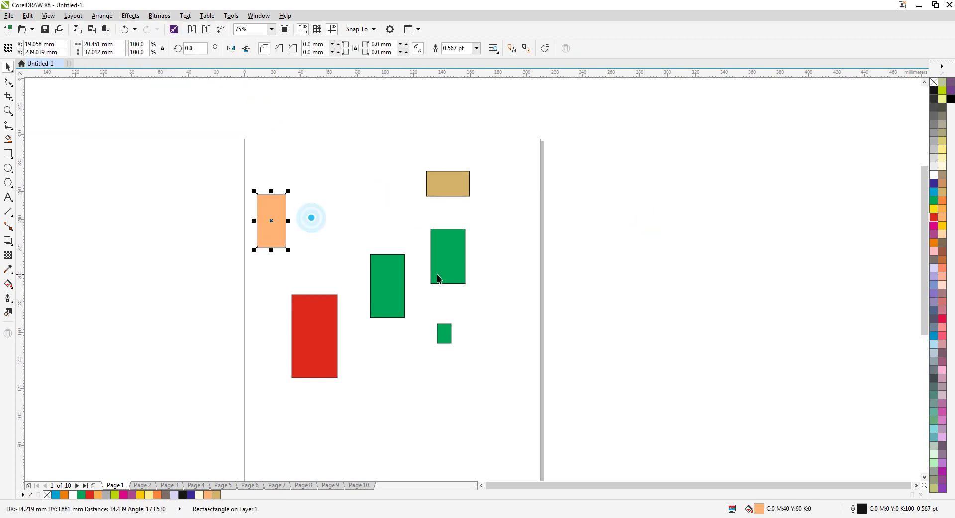
left_click_drag(380, 268, 393, 261)
left_click(444, 256)
Select all six rectangles, move them slightly up, and scale them down proportionally to about 117 mm wide overall
left_click_drag(602, 132, 156, 415)
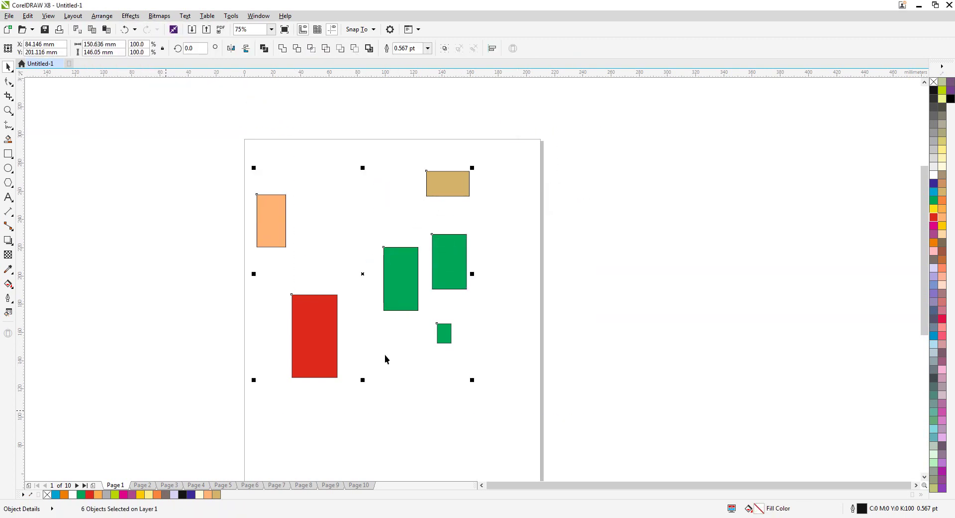
left_click_drag(411, 285, 409, 278)
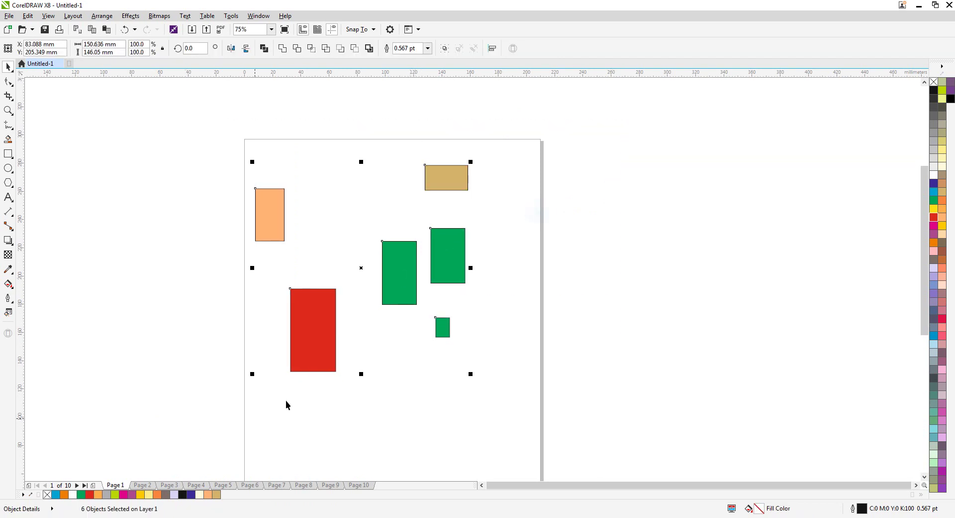
left_click_drag(252, 374, 339, 289)
left_click(632, 282)
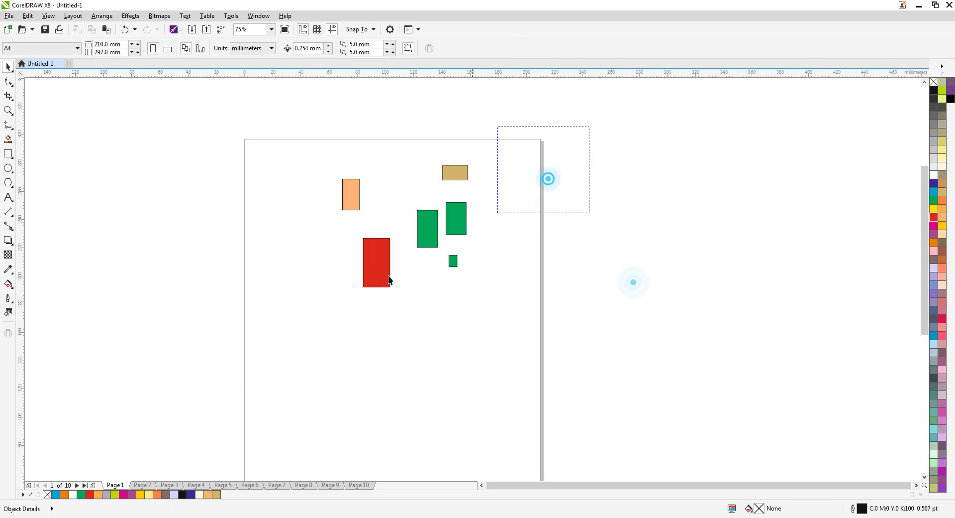
left_click_drag(589, 127, 299, 328)
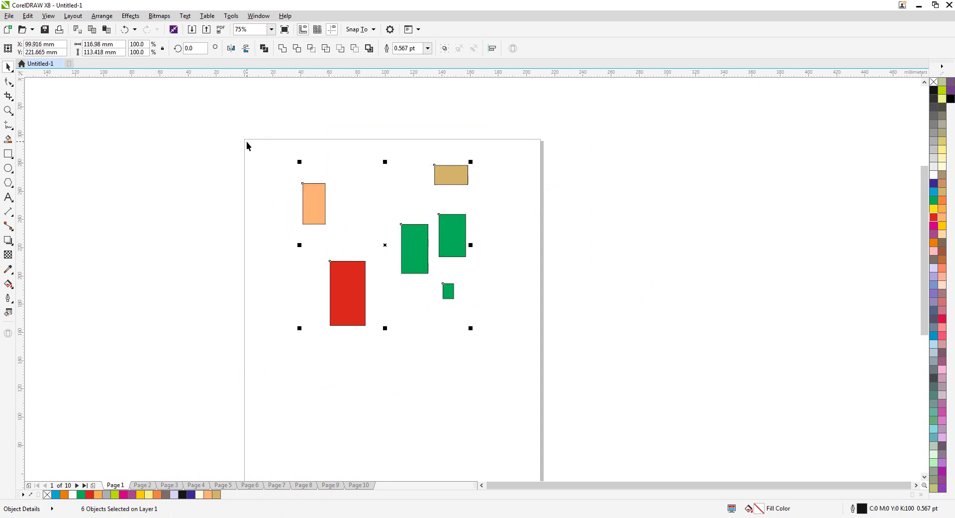
left_click(102, 15)
mouse_move(114, 95)
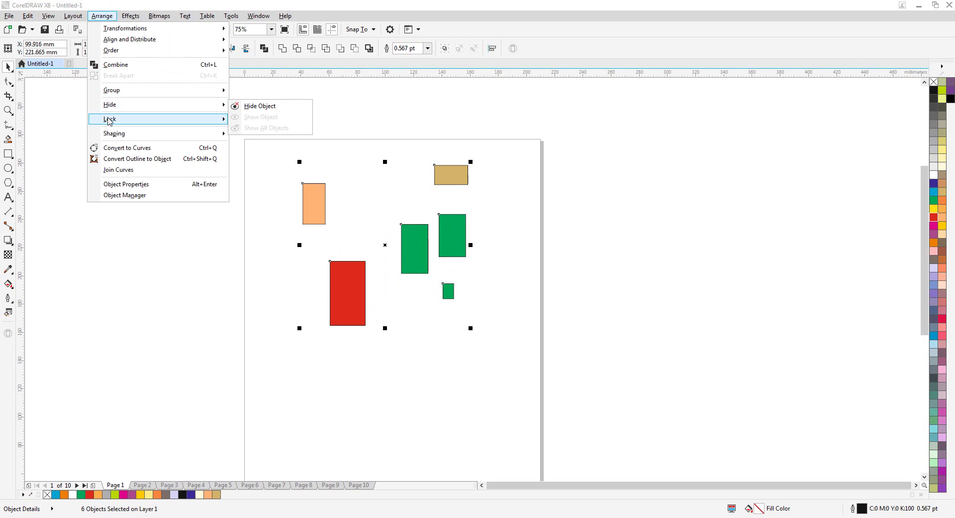
mouse_move(109, 123)
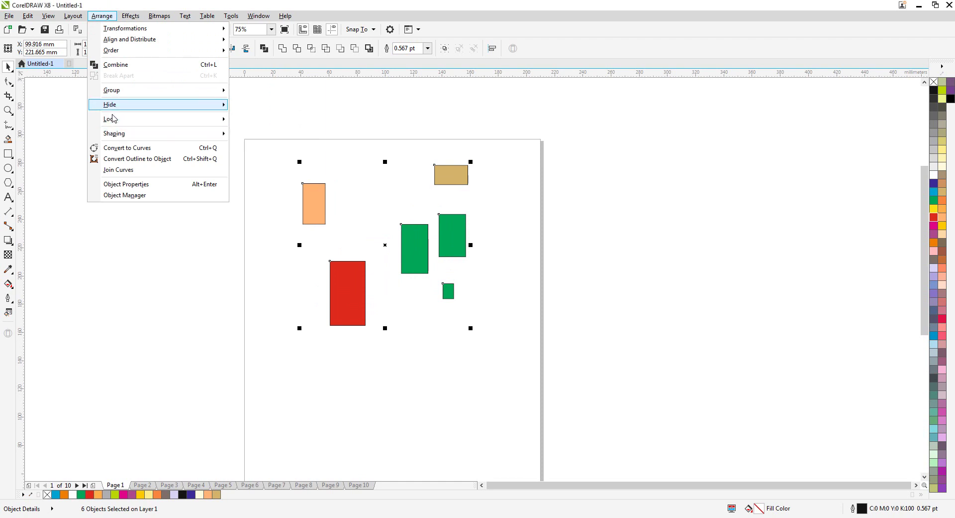
mouse_move(139, 122)
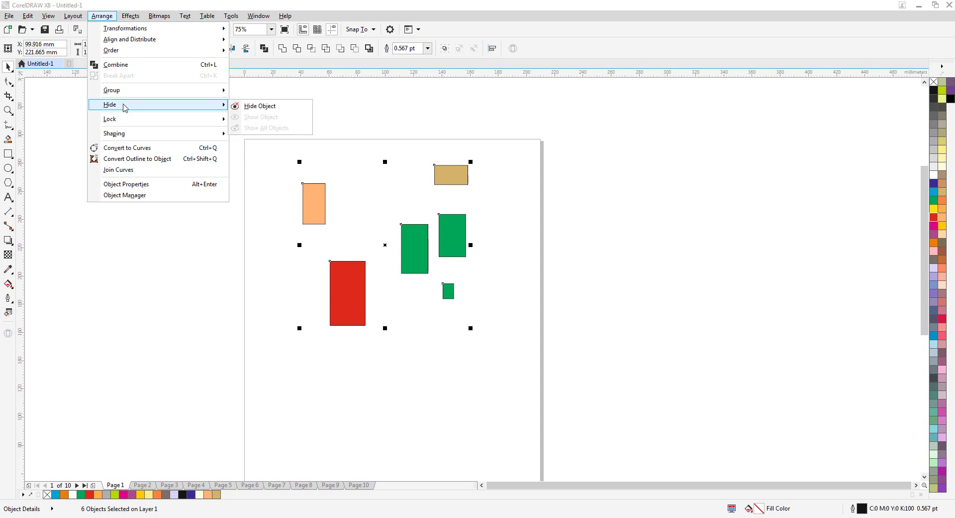
left_click(634, 169)
Delete all six rectangles from the page
left_click_drag(680, 108, 296, 368)
key("Delete")
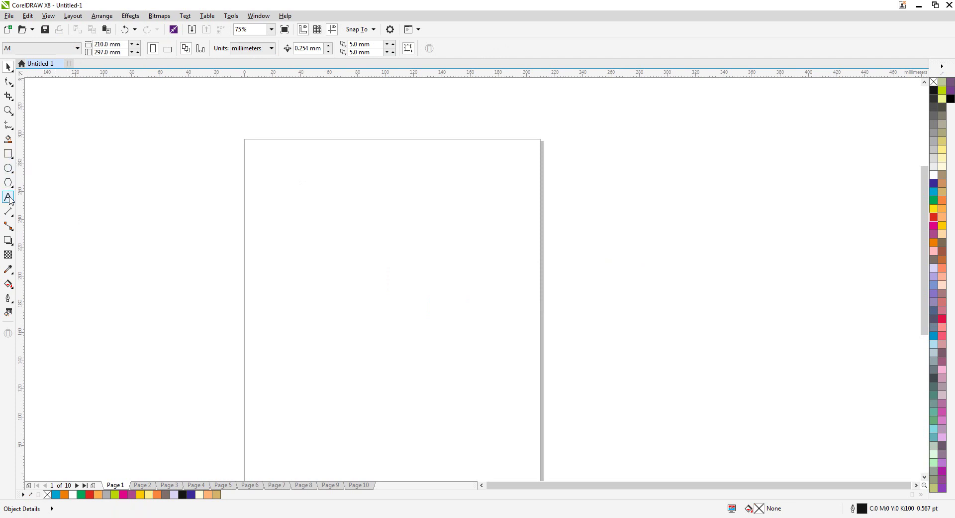
left_click(8, 197)
left_click(337, 224)
scroll(368, 245, "up", 2)
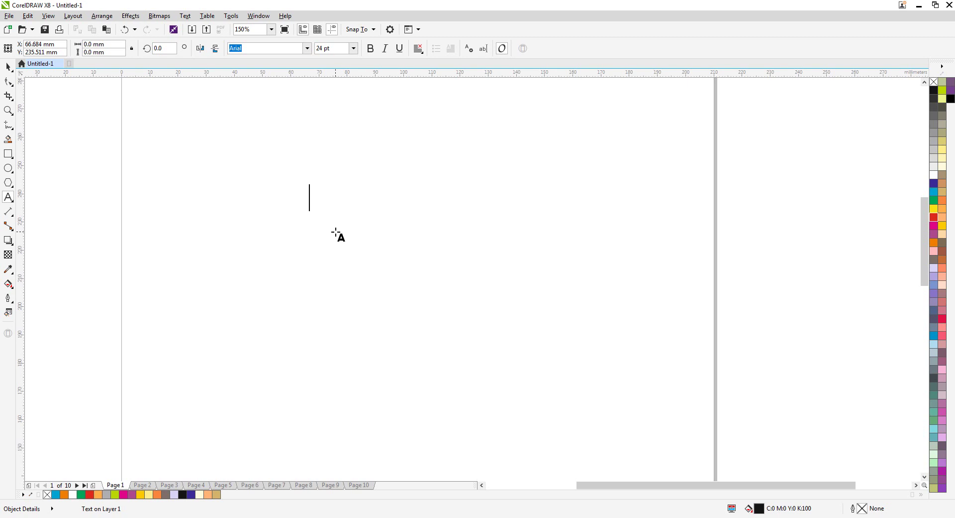
Draw three rectangles one below another on the page, about 81 × 31 mm, 89 × 53 mm and 73 × 54 mm
left_click(8, 154)
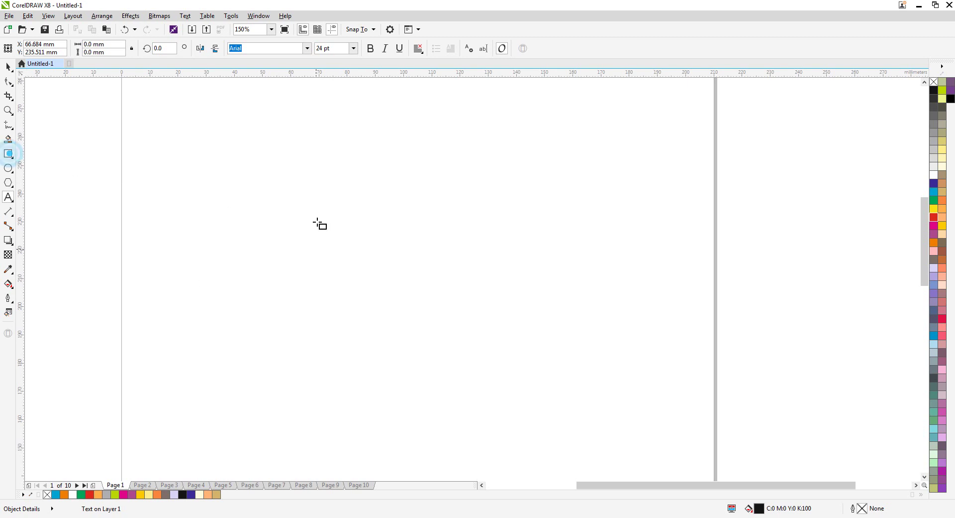
left_click_drag(288, 171, 514, 256)
scroll(384, 264, "down", 2)
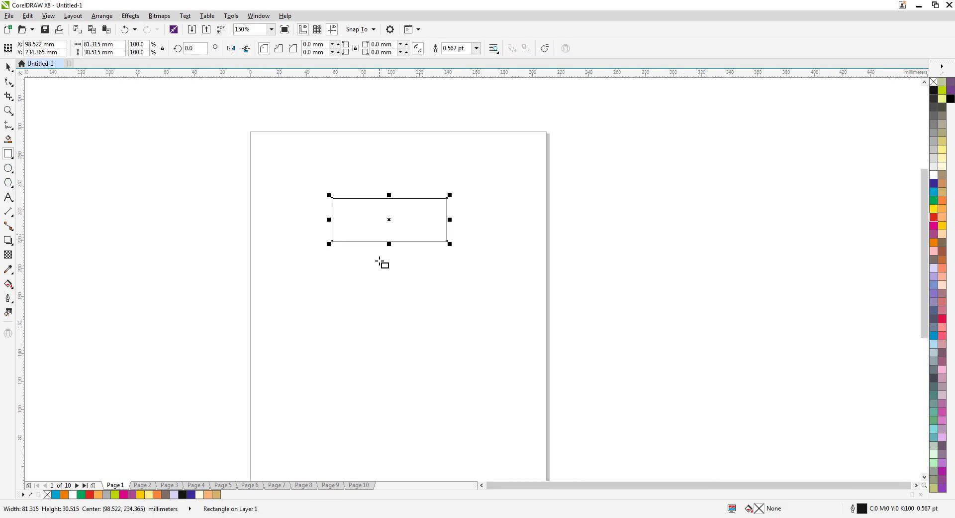
mouse_move(351, 307)
left_mouse_down()
mouse_move(435, 369)
mouse_move(476, 380)
left_mouse_up()
scroll(390, 267, "down", 2)
left_click_drag(377, 319, 429, 357)
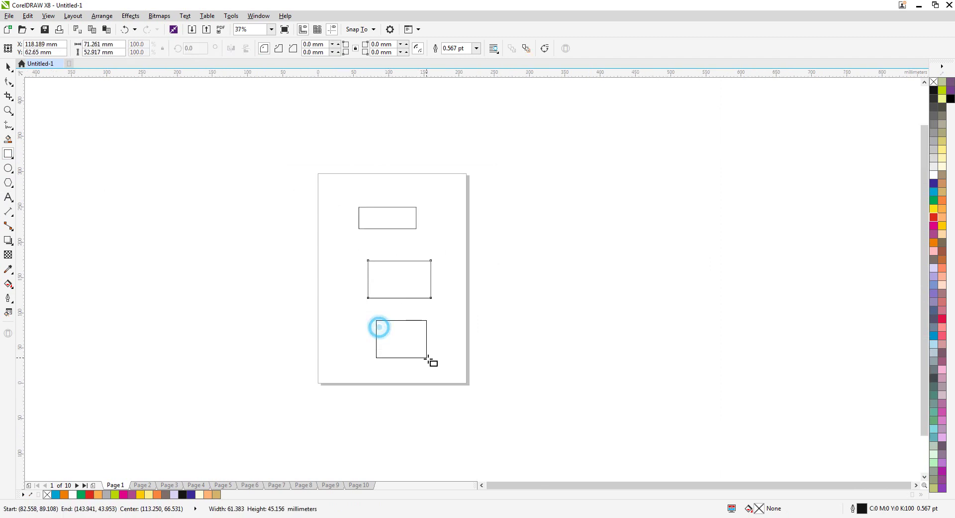
Select all three rectangles and align their centres on a common vertical axis
scroll(414, 309, "up", 2)
key("space")
left_click(607, 187)
left_click_drag(553, 97, 245, 480)
key("c")
left_click(655, 299)
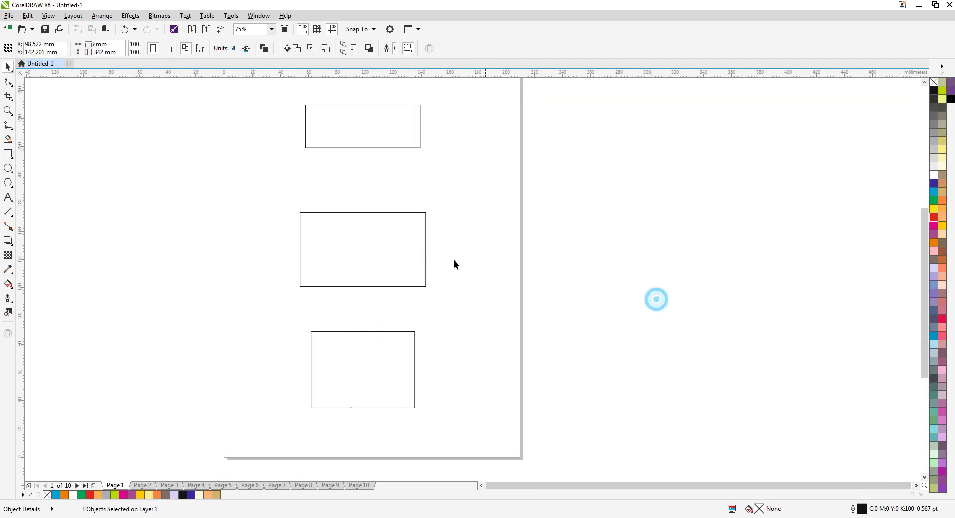
Fill the uppermost rectangle with red and the middle rectangle with cyan blue
left_click(409, 235)
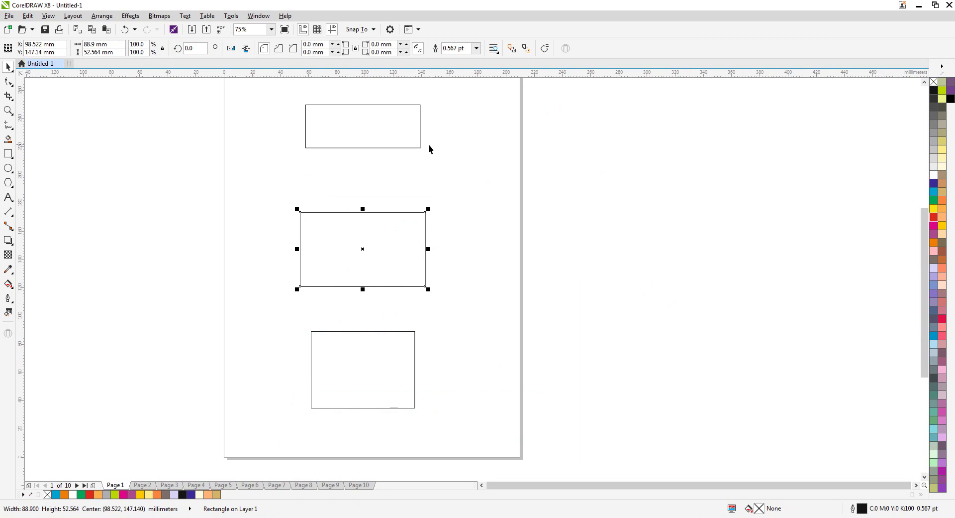
left_click(381, 147)
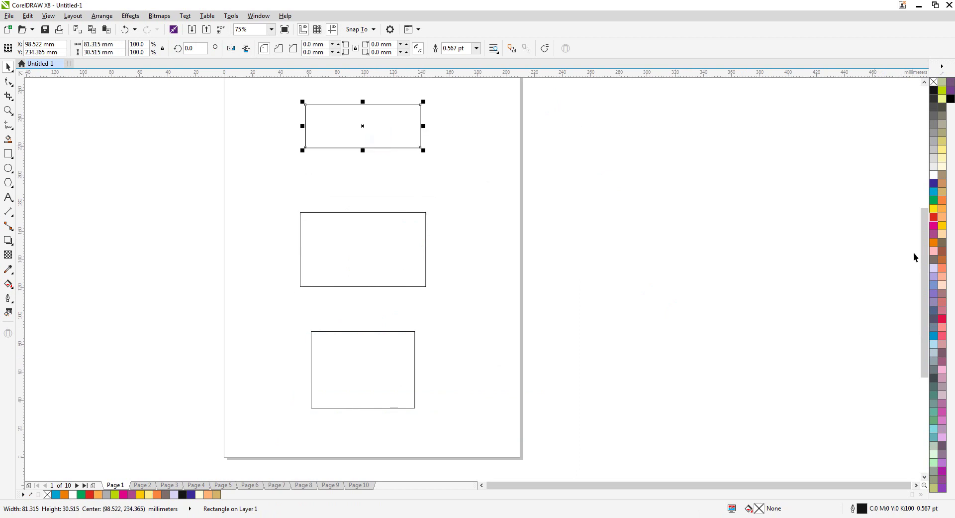
left_click(934, 219)
left_click(351, 256)
left_click(934, 218)
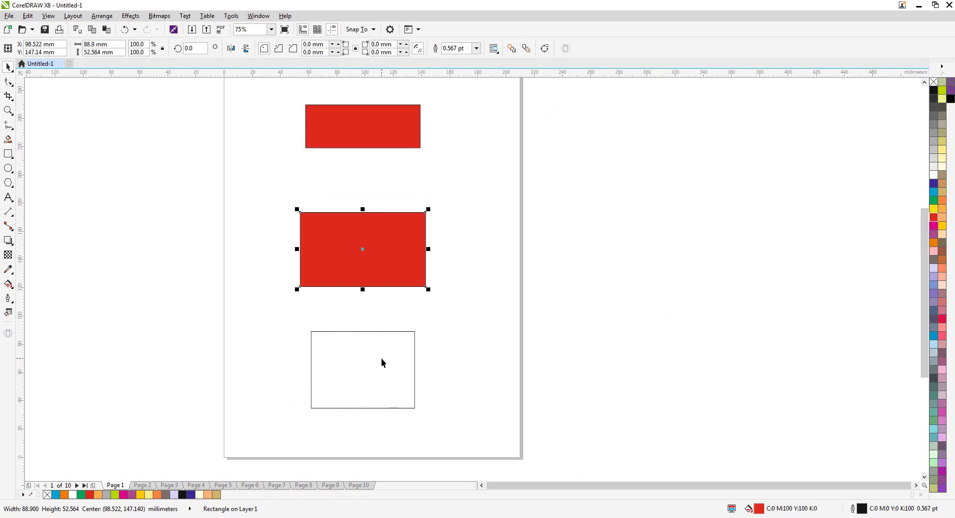
left_click(934, 193)
Fill the lowest rectangle with slate blue-grey and deselect it
left_click(327, 359)
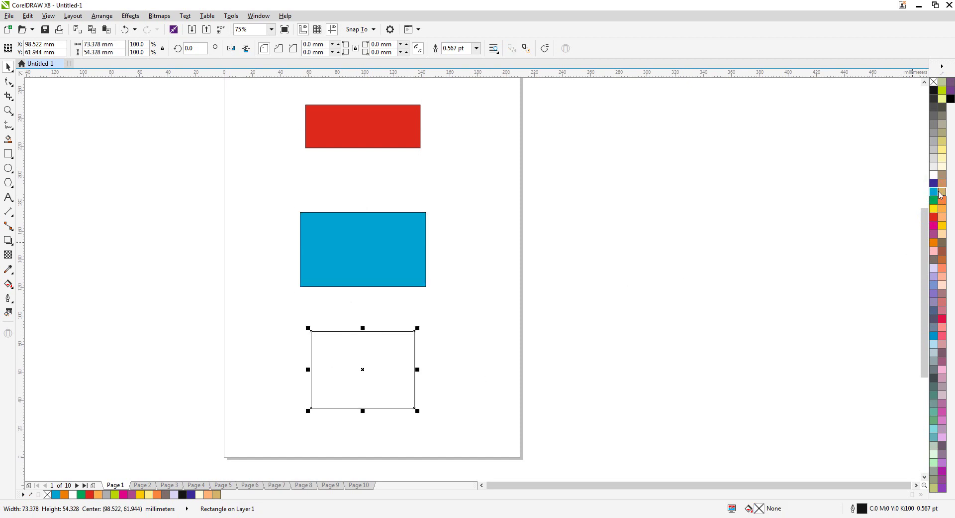
left_click(934, 192)
scroll(466, 332, "down", 1)
left_click(418, 351)
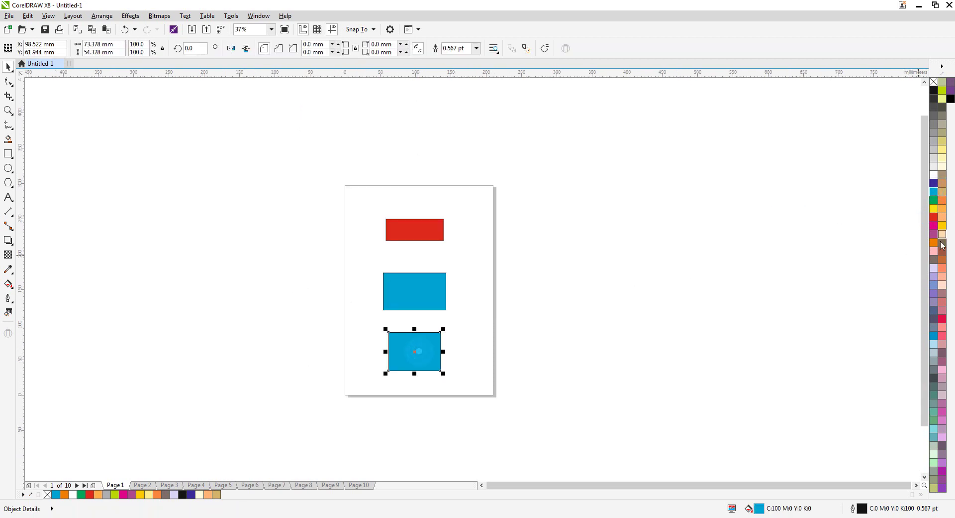
left_click(934, 327)
left_click(468, 359)
Hide the cyan blue and slate blue-grey rectangles together, leaving the red one unselected
scroll(513, 298, "up", 1)
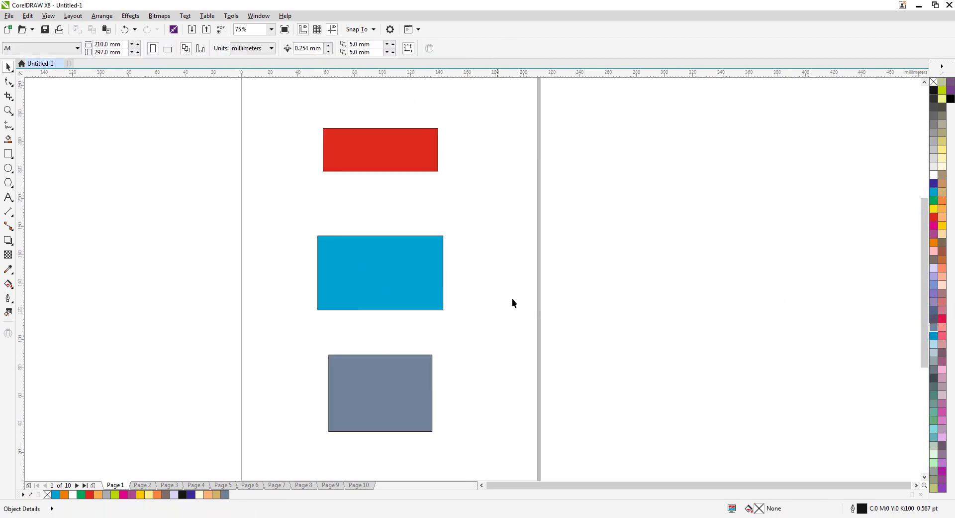
key("h")
left_click_drag(674, 183, 352, 241)
scroll(500, 186, "down", 1)
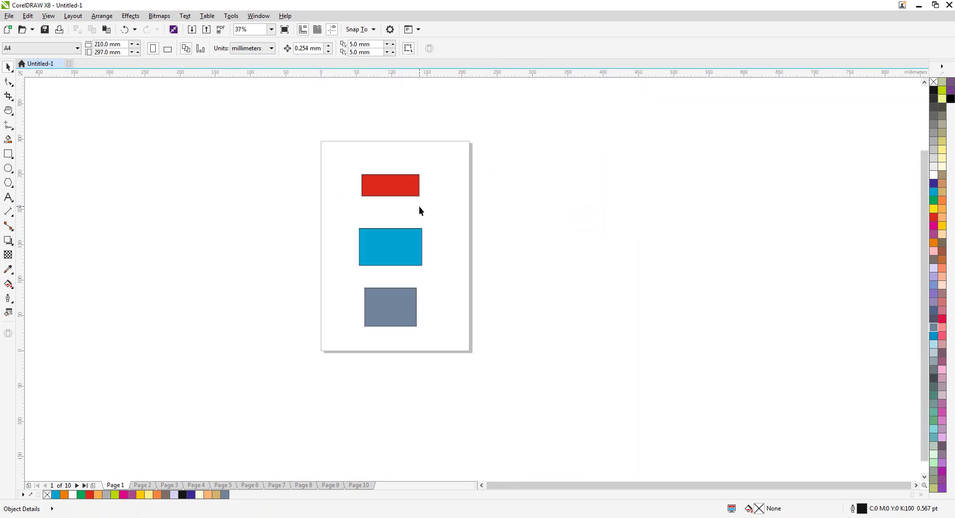
scroll(419, 204, "up", 1)
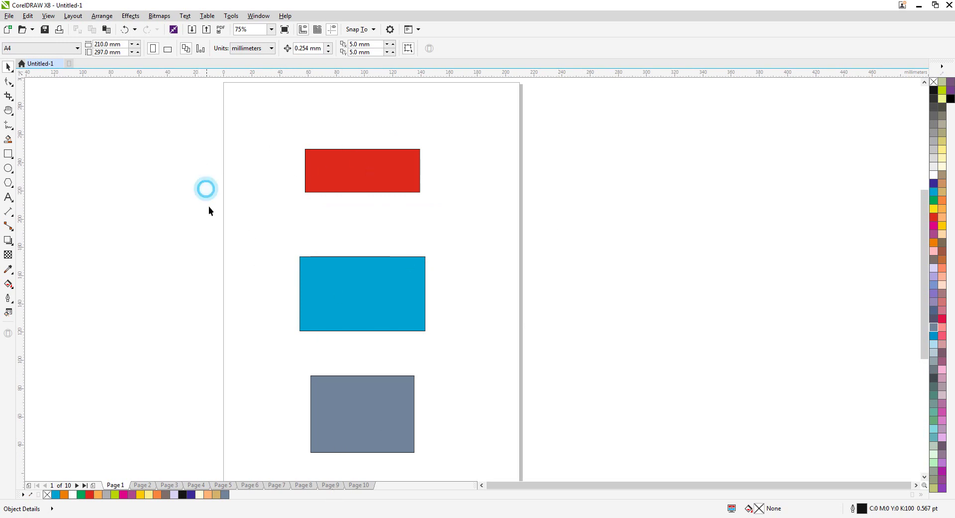
left_click_drag(209, 222, 452, 458)
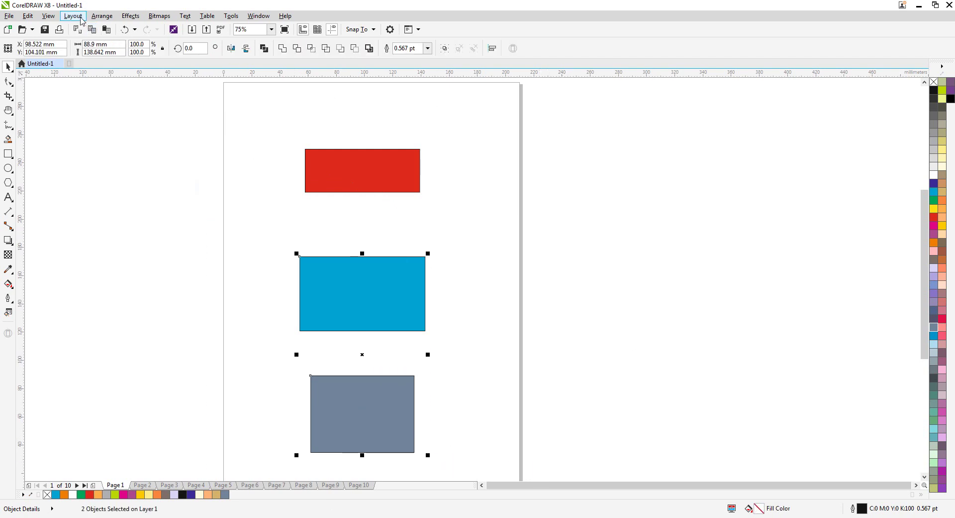
left_click(102, 16)
mouse_move(127, 104)
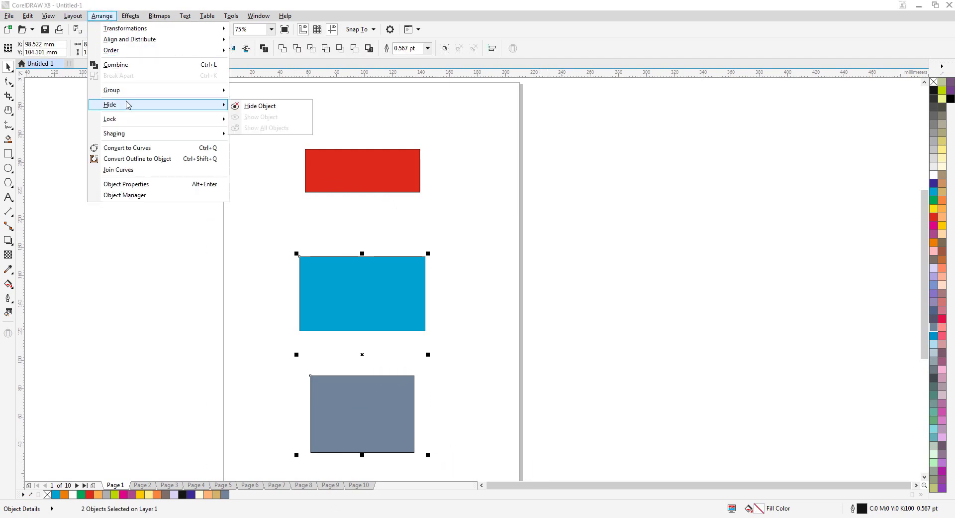
left_click(260, 105)
left_click(581, 246)
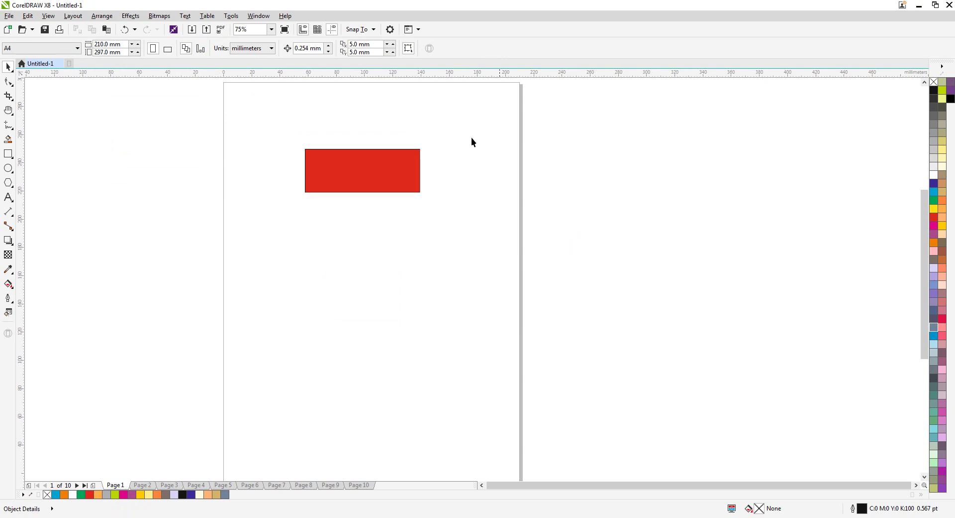
Show all hidden objects on the page again and clear the selection
scroll(391, 129, "up", 1)
scroll(378, 172, "down", 1)
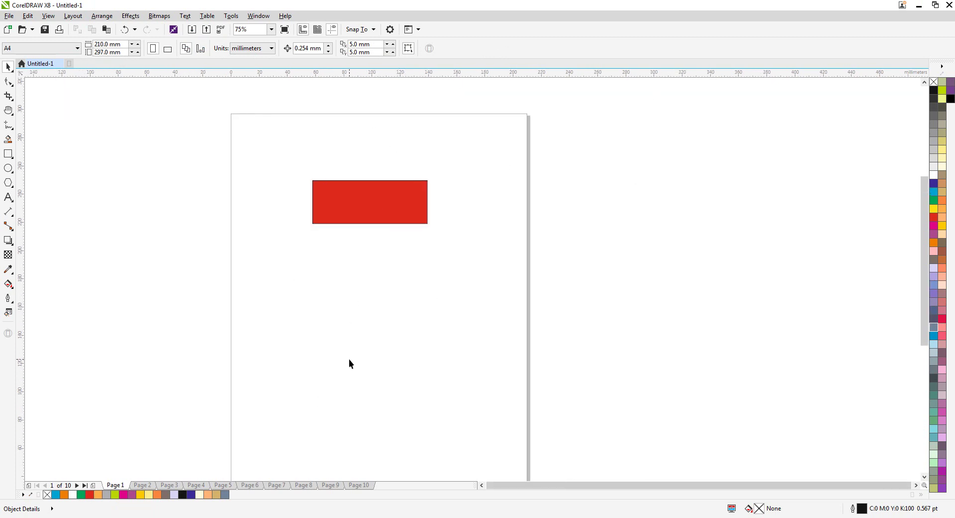
scroll(360, 209, "up", 1)
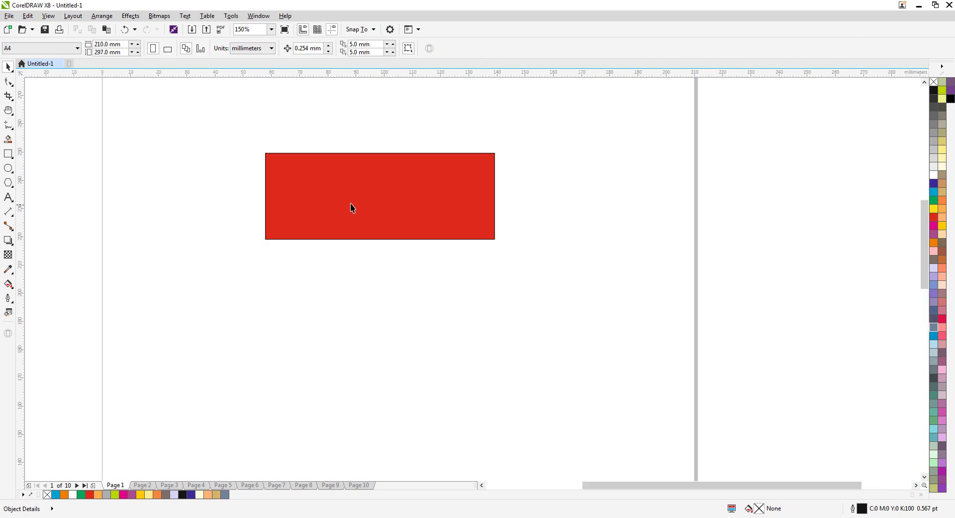
scroll(298, 194, "down", 1)
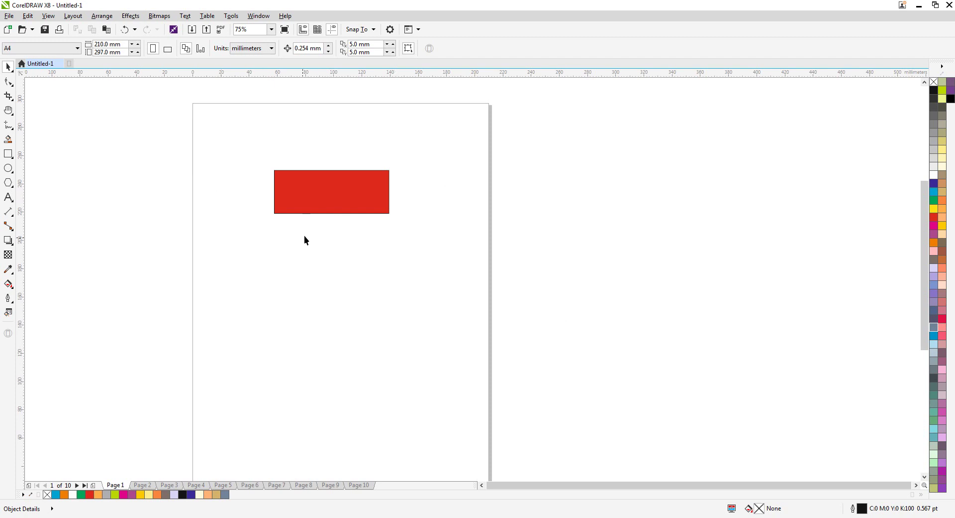
scroll(322, 223, "down", 2)
left_click(102, 16)
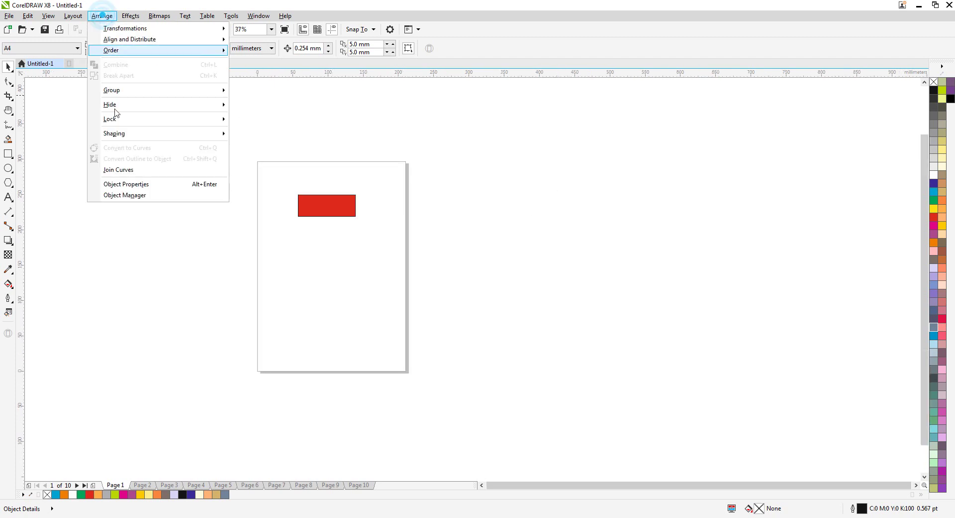
mouse_move(117, 103)
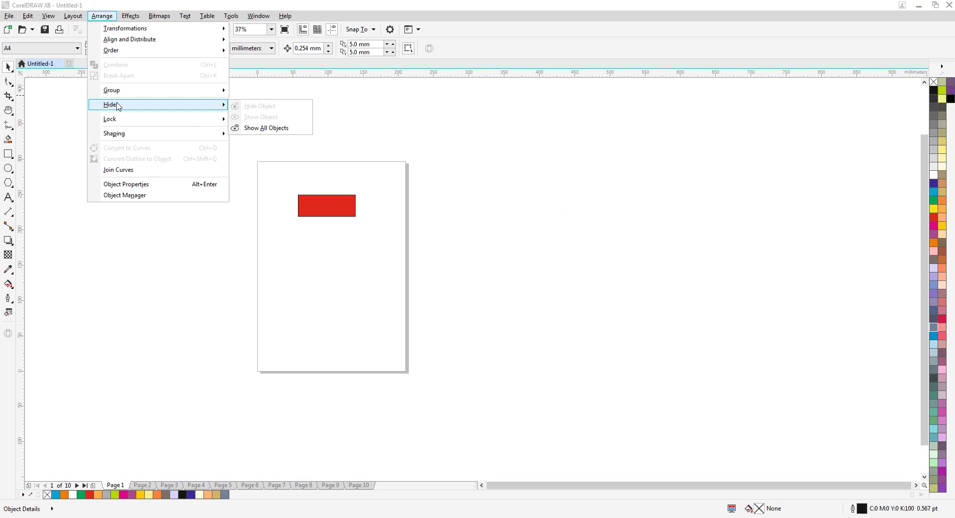
left_click(277, 128)
left_click(558, 241)
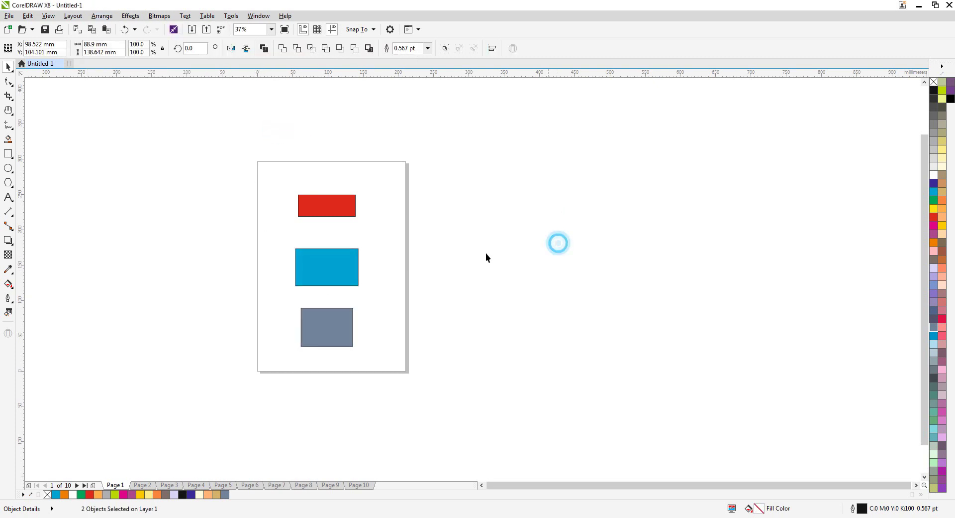
Delete all three rectangles from the page
scroll(292, 249, "up", 2)
scroll(348, 213, "down", 2)
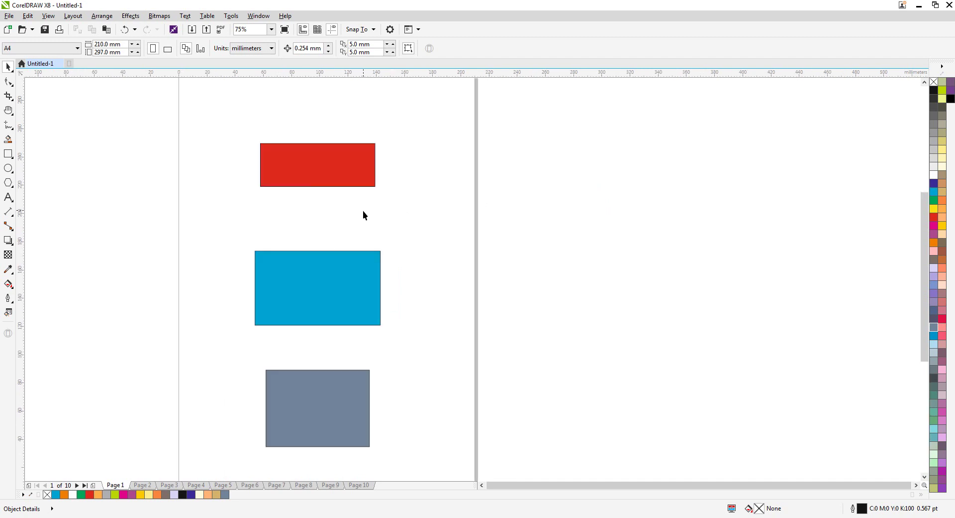
scroll(405, 184, "down", 2)
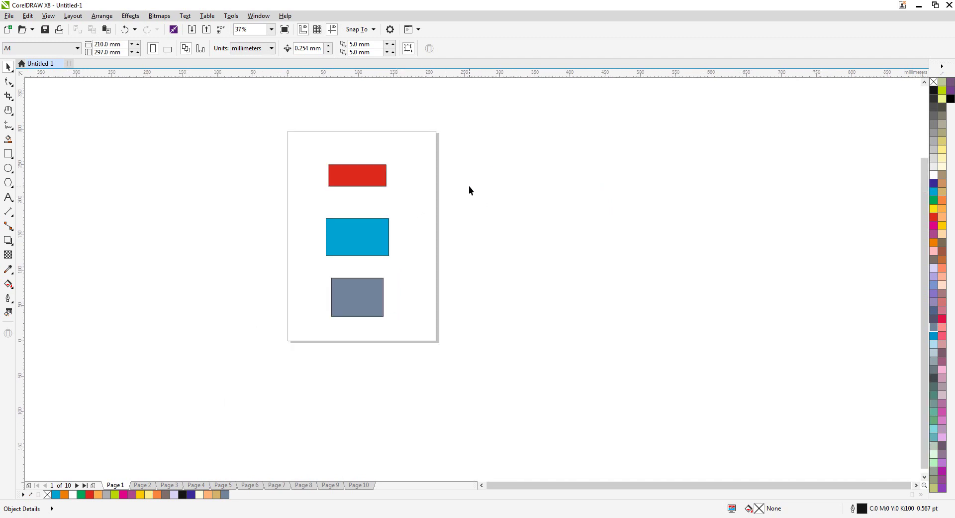
key("ctrl+a")
key("Delete")
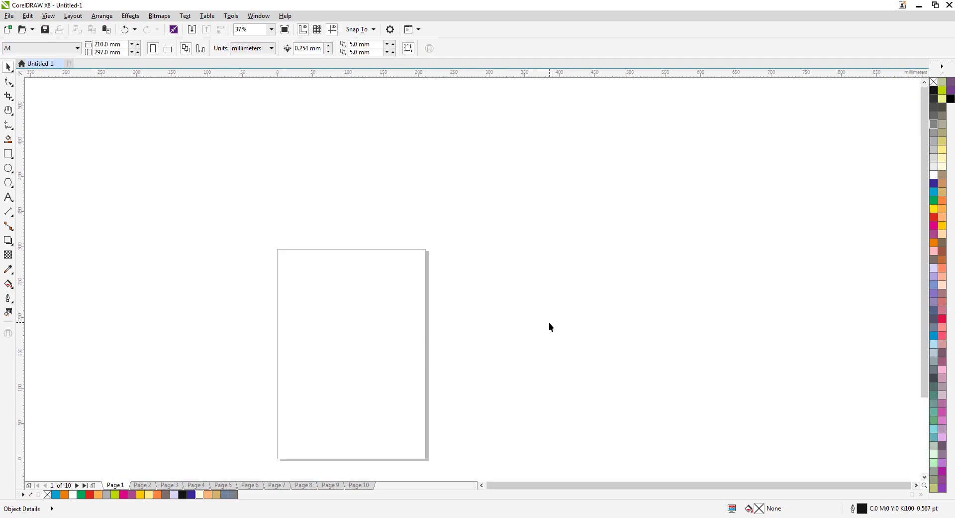
Create a paragraph text frame about 157 × 172 mm on the page and paste the copied Super Mario Galaxy article into it
scroll(321, 292, "down", 2)
scroll(322, 297, "up", 1)
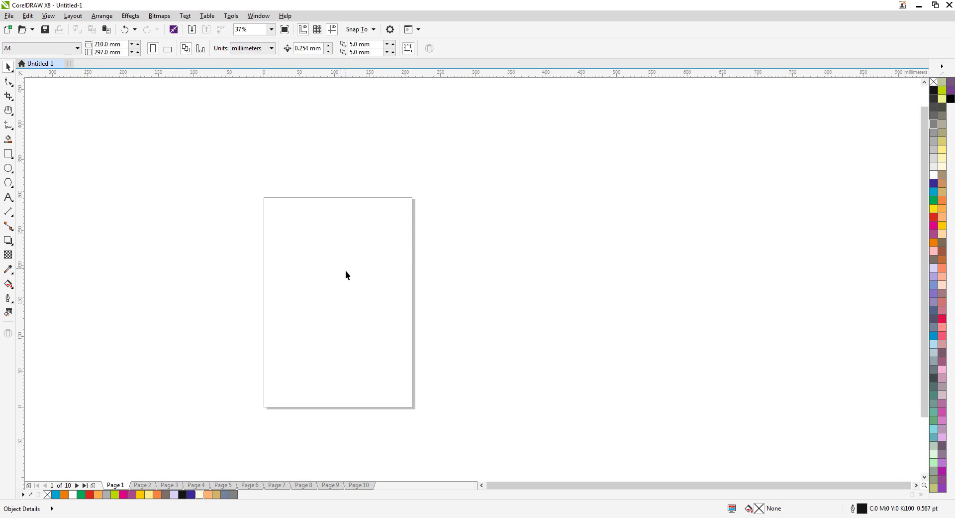
scroll(338, 296, "up", 2)
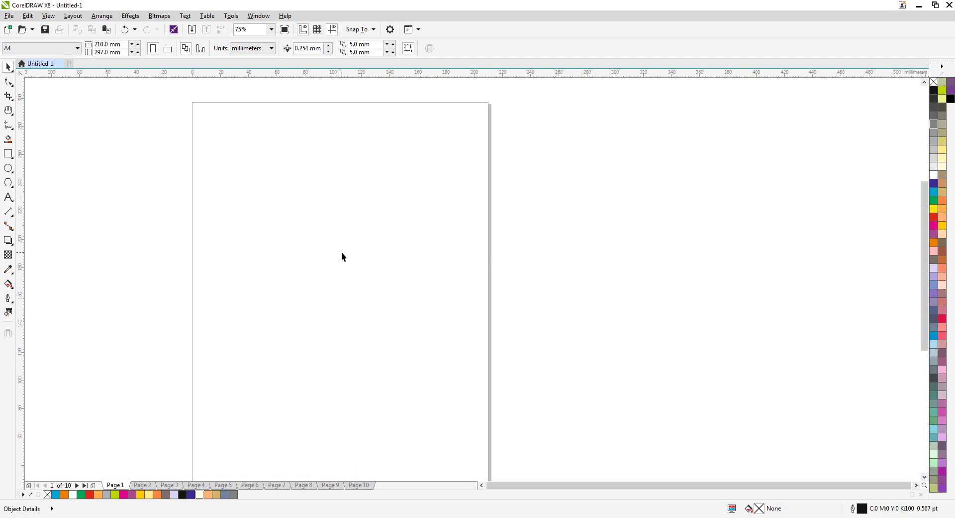
scroll(264, 197, "down", 2)
scroll(279, 194, "up", 2)
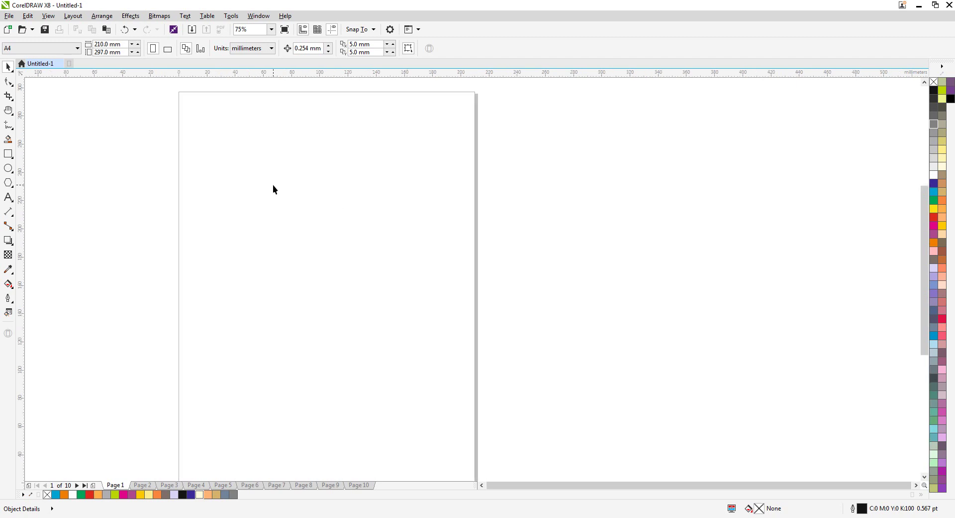
left_click(9, 198)
scroll(271, 194, "down", 2)
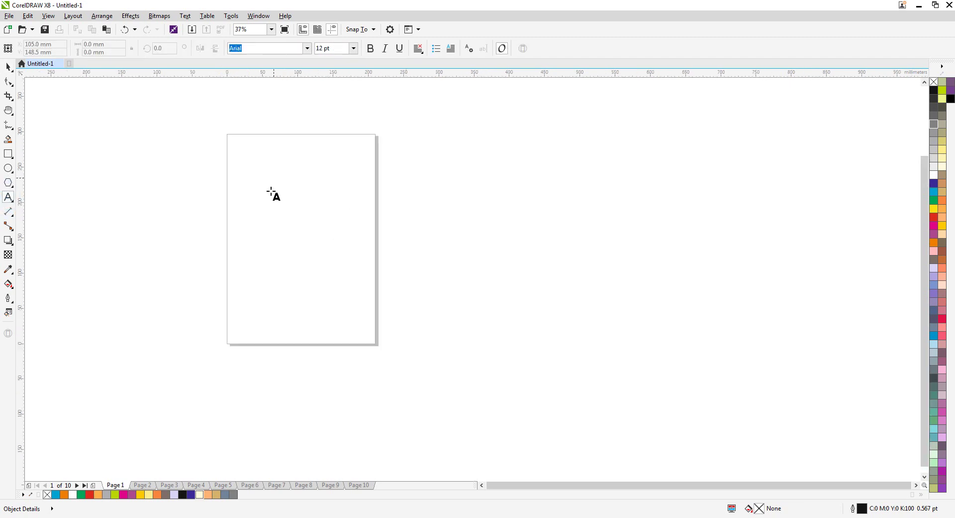
left_click_drag(247, 201, 356, 323)
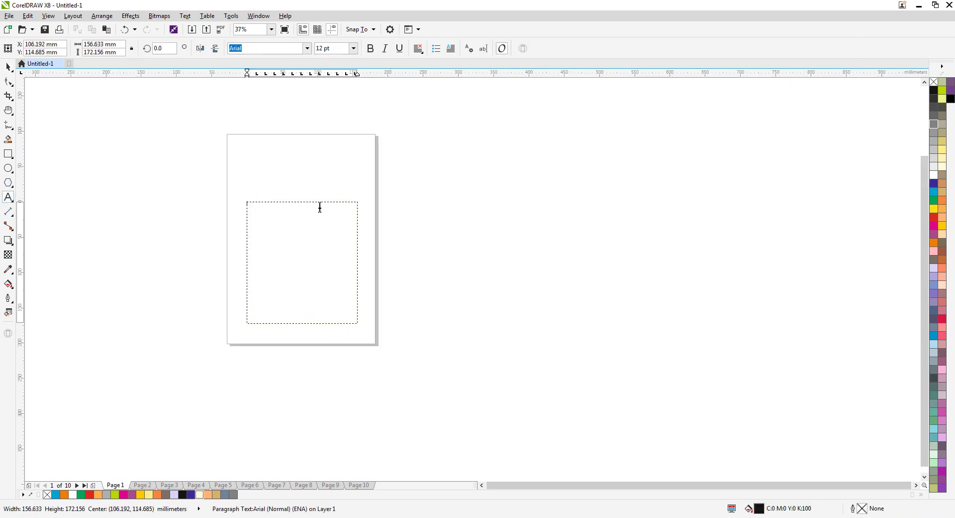
scroll(300, 199, "up", 2)
key("ctrl+v")
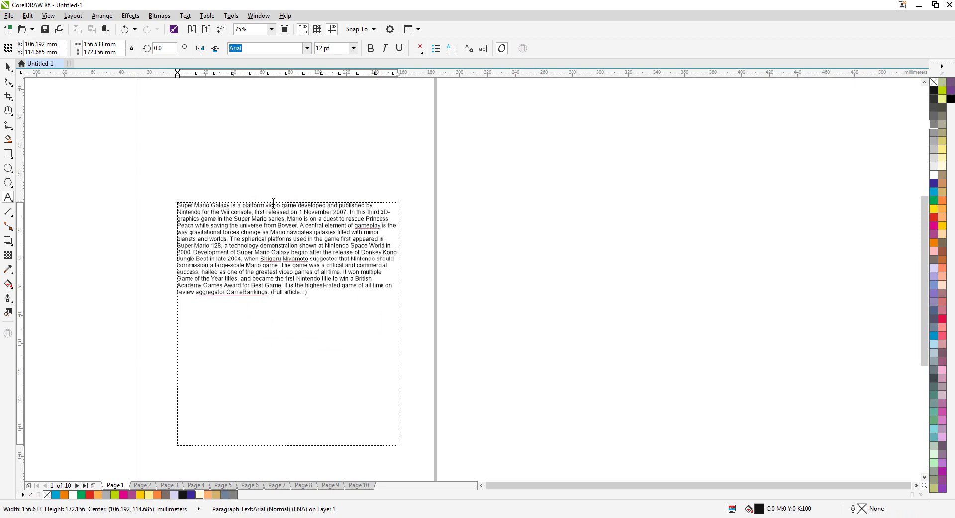
left_click(473, 260)
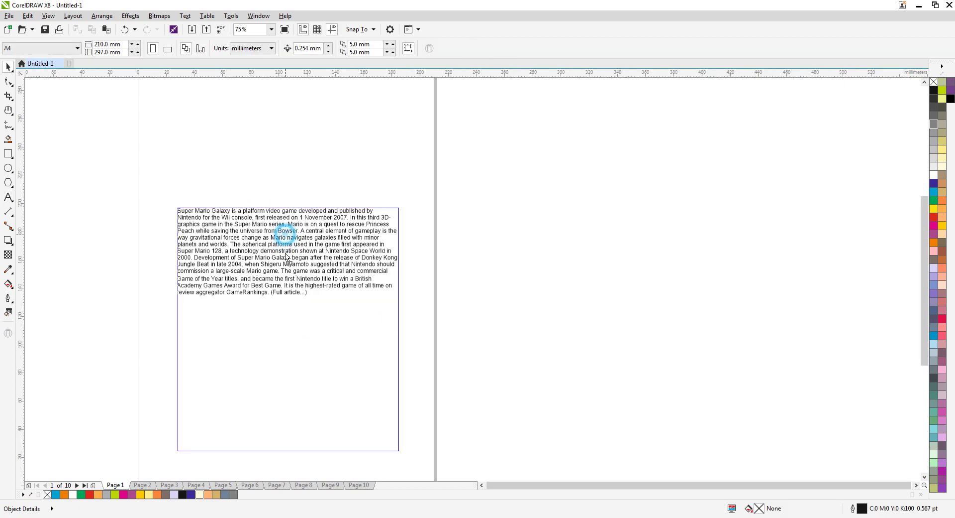
Move the article's text frame a little lower on the page and deselect it
left_click(306, 230)
left_click(298, 196)
scroll(258, 220, "down", 2)
scroll(220, 177, "up", 2)
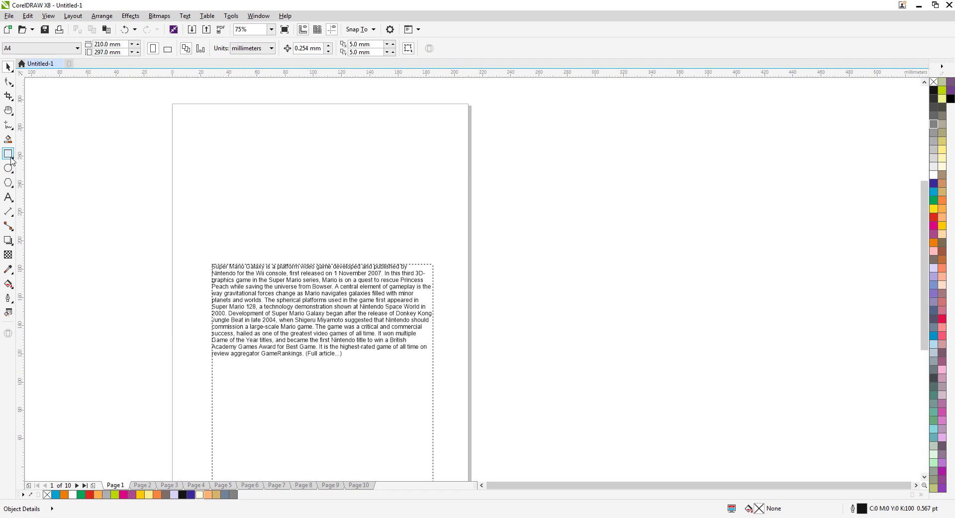
Add artistic text above the article with "name" on the first line and "address" on the second
left_click(8, 197)
left_click(217, 164)
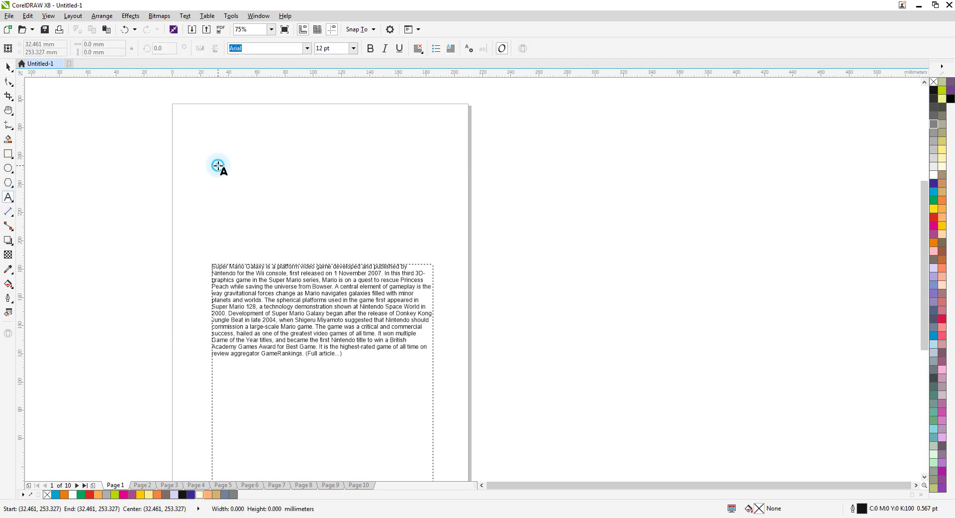
type("name")
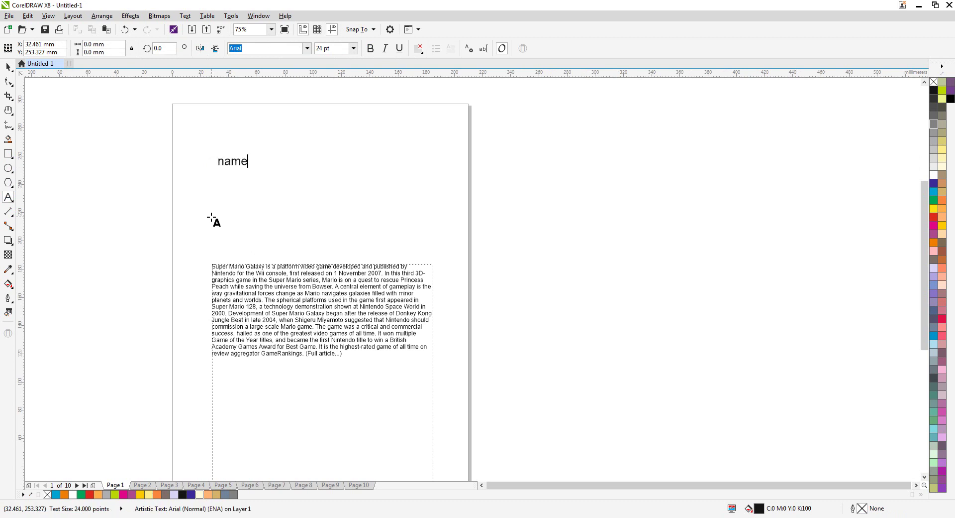
key("Return")
type("address")
key("ctrl+space")
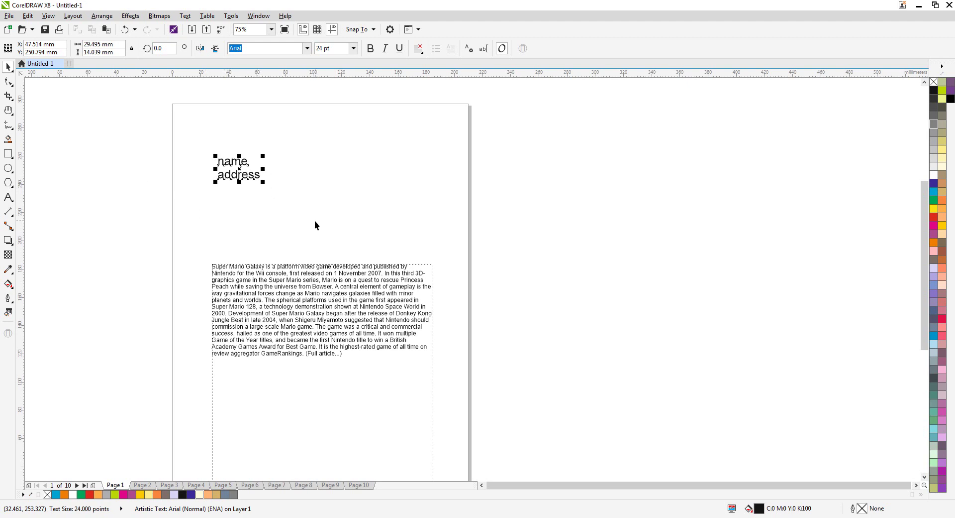
Align the name and address text to the left edge of the article's text frame and deselect everything
left_click(277, 295, "shift")
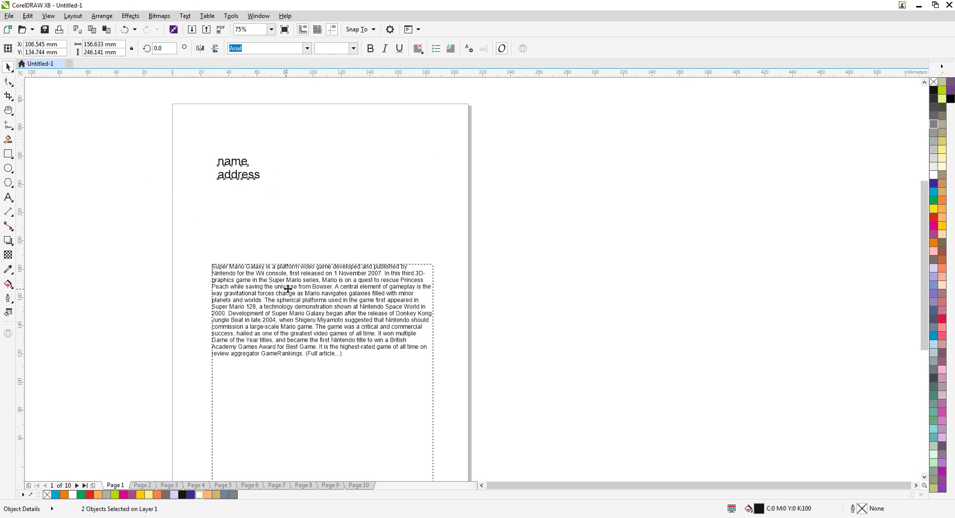
key("l")
left_click(529, 249)
left_click(374, 227)
scroll(254, 177, "down", 2)
left_click(552, 198)
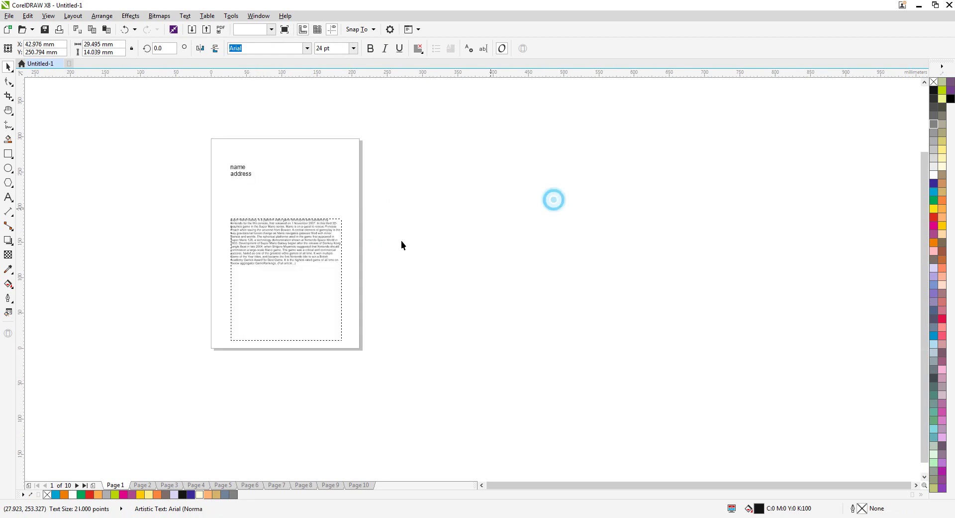
Select the name and address text and hide it
scroll(277, 196, "up", 2)
left_click_drag(157, 128, 383, 213)
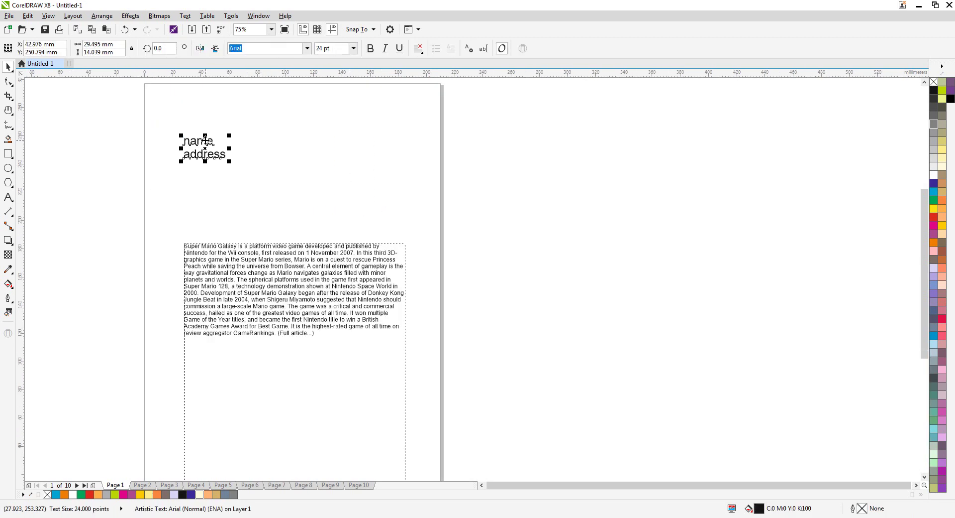
left_click(132, 17)
mouse_move(102, 16)
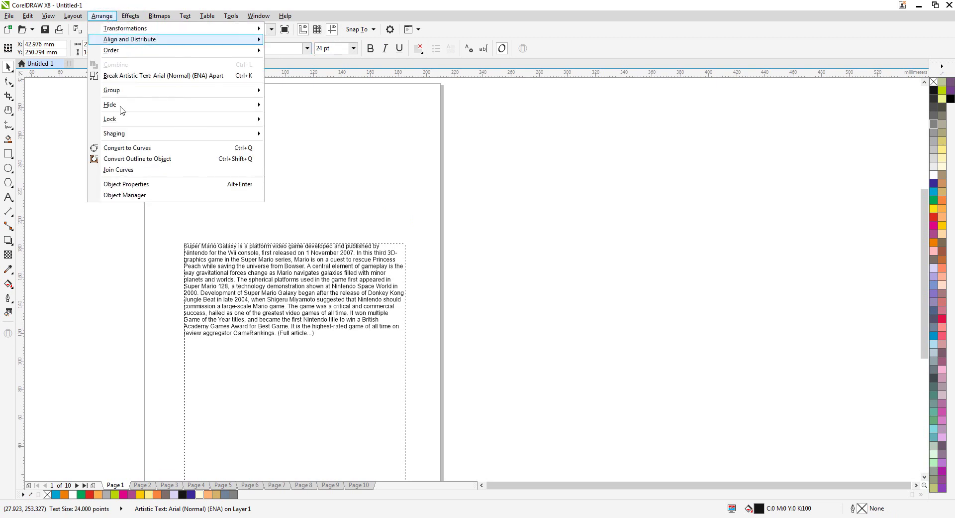
mouse_move(132, 105)
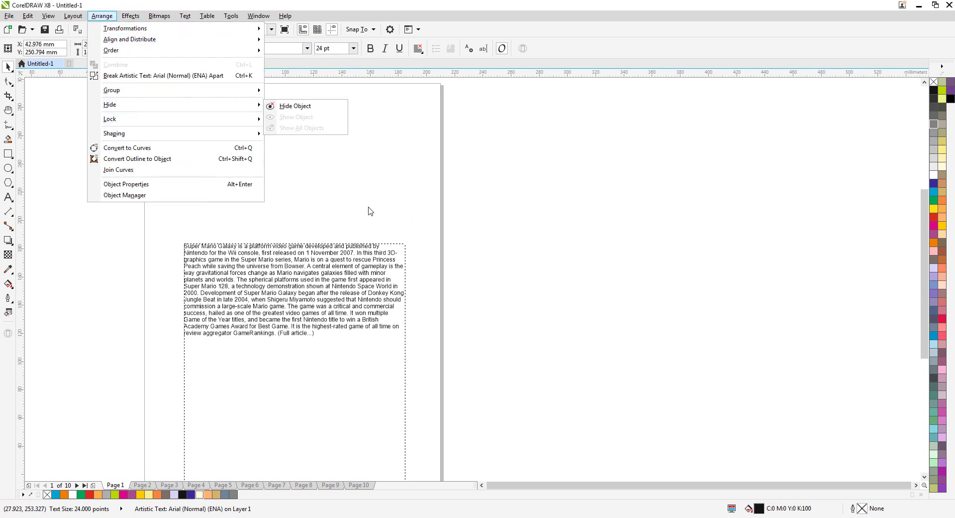
left_click(288, 104)
Draw a rectangle about 48 × 49 mm above the article, in the space of the hidden name and address text
scroll(238, 232, "down", 1)
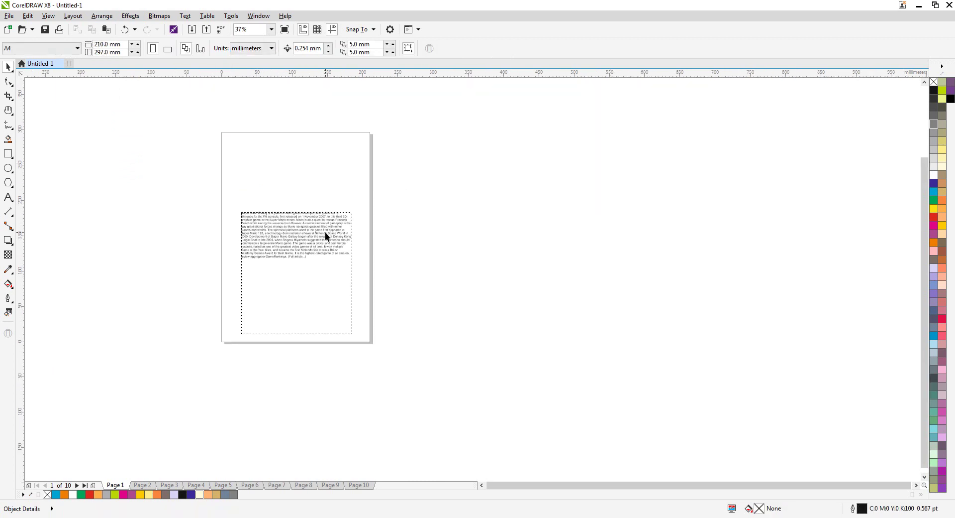
scroll(303, 207, "up", 1)
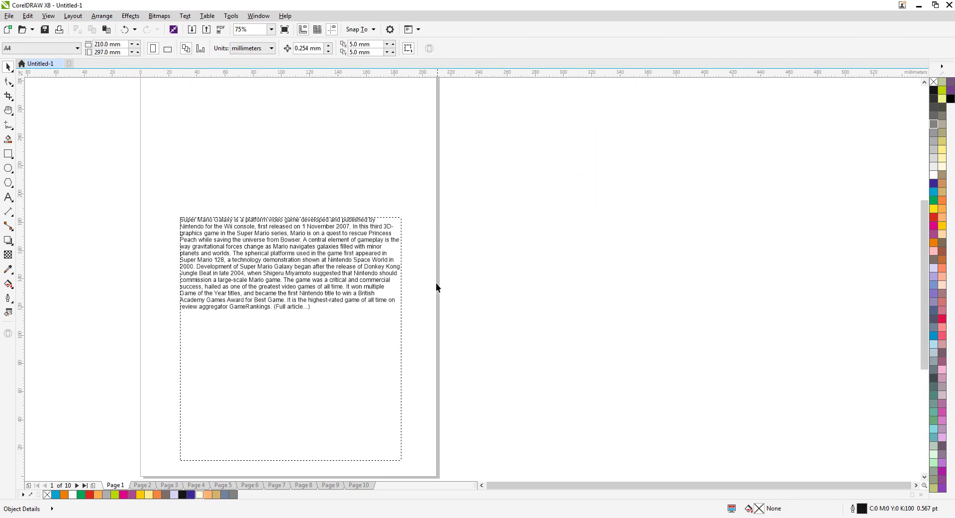
scroll(364, 245, "down", 1)
left_click(332, 253)
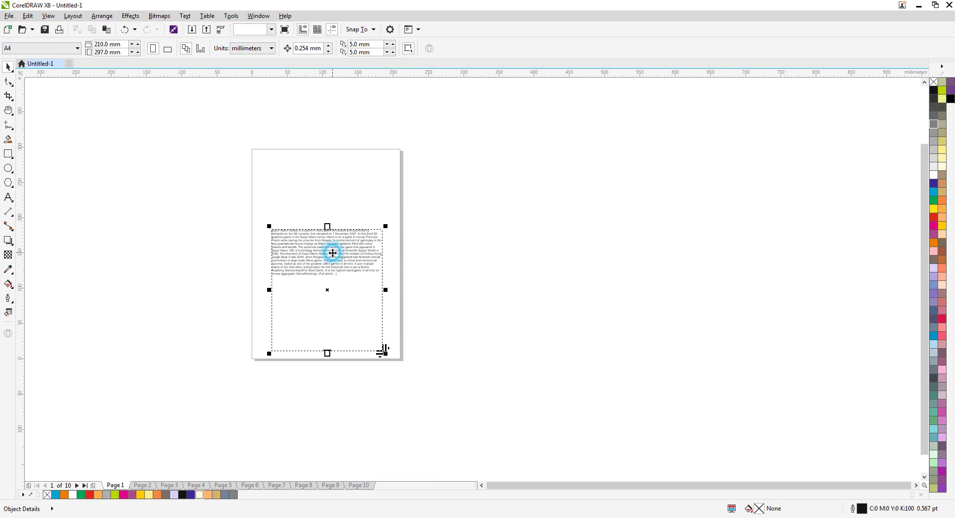
left_click(8, 153)
left_click_drag(277, 179, 312, 214)
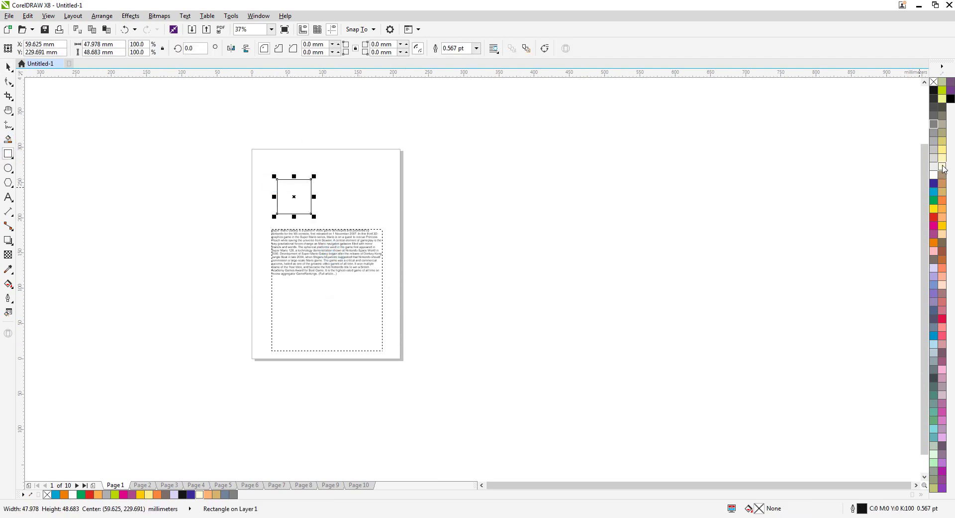
Fill the rectangle with pale yellow (Y:40) and draw a closed freehand curve about 157 × 115 mm beside it, over the page's right edge
left_click(943, 166)
scroll(356, 185, "up", 1)
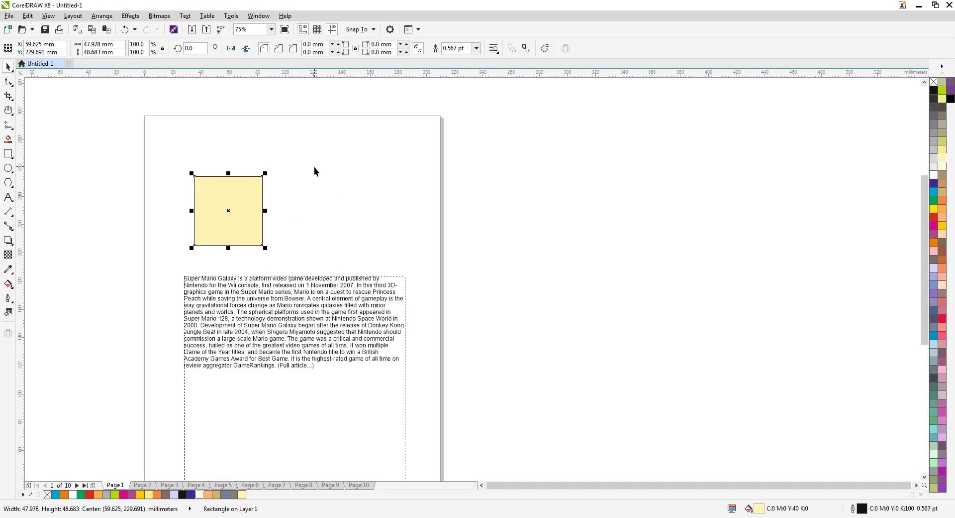
left_click(8, 125)
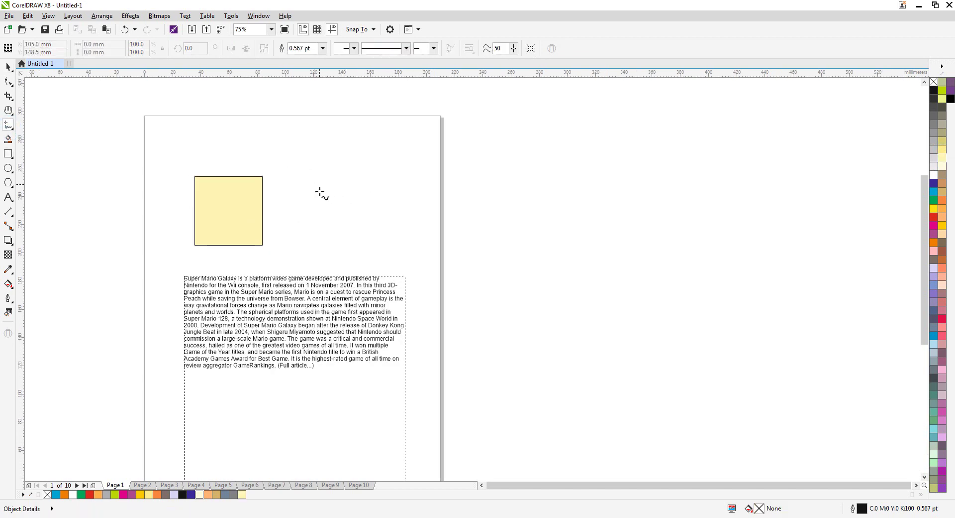
mouse_move(320, 192)
left_mouse_down()
mouse_move(455, 94)
mouse_move(317, 179)
left_mouse_up()
key("space")
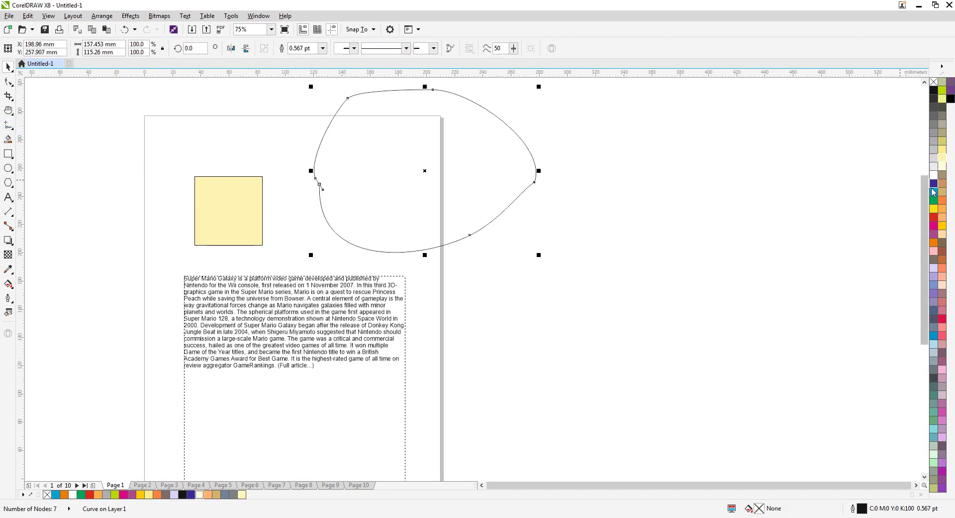
left_click(597, 249)
scroll(597, 248, "down", 1)
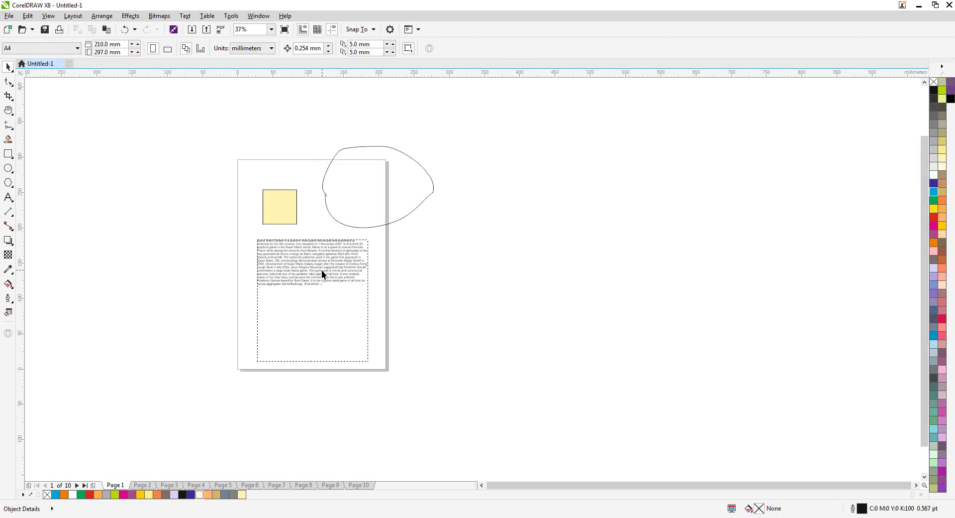
scroll(321, 269, "up", 1)
left_click(307, 388)
mouse_move(305, 452)
left_mouse_down()
mouse_move(301, 394)
mouse_move(300, 453)
left_mouse_up()
left_click(572, 364)
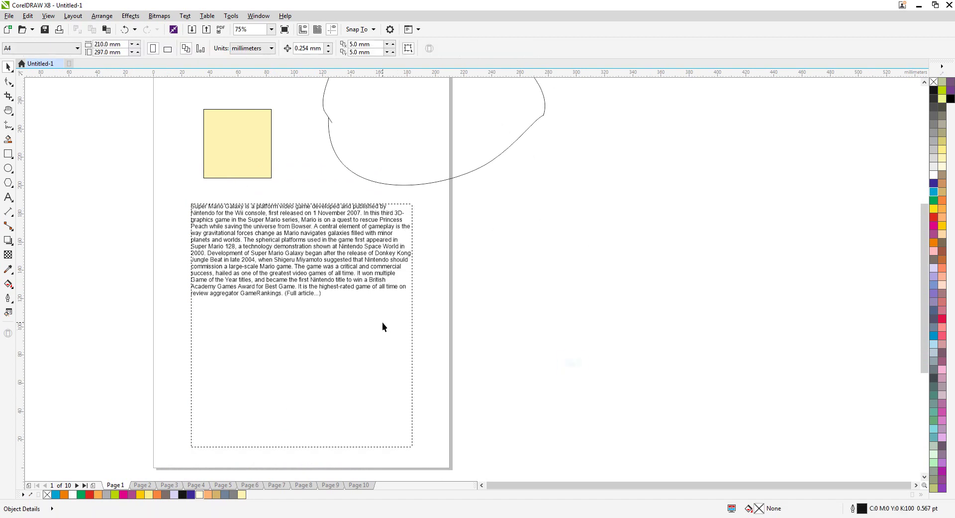
scroll(345, 311, "down", 1)
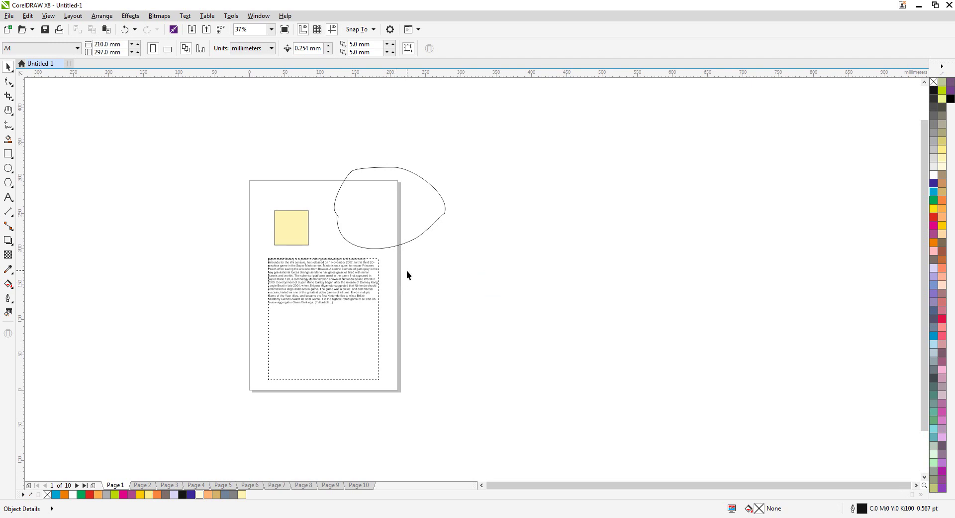
left_click(329, 280)
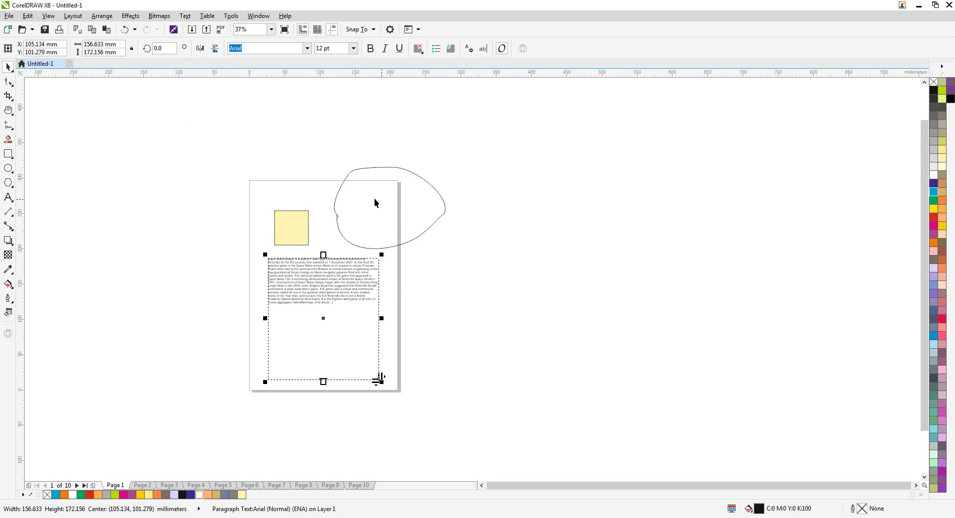
left_click(291, 226)
scroll(282, 223, "up", 2)
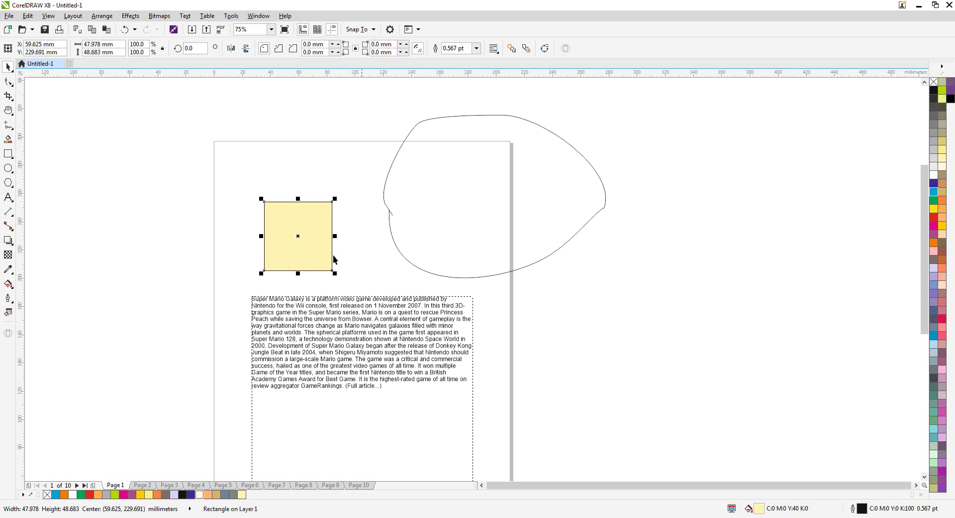
scroll(296, 241, "down", 2)
scroll(299, 238, "up", 2)
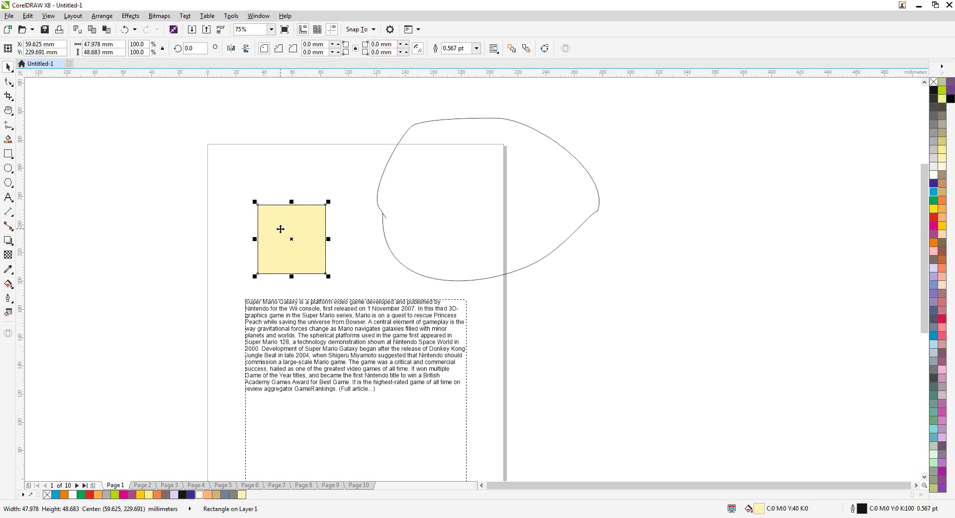
scroll(277, 228, "down", 2)
left_click(496, 258)
scroll(324, 256, "up", 2)
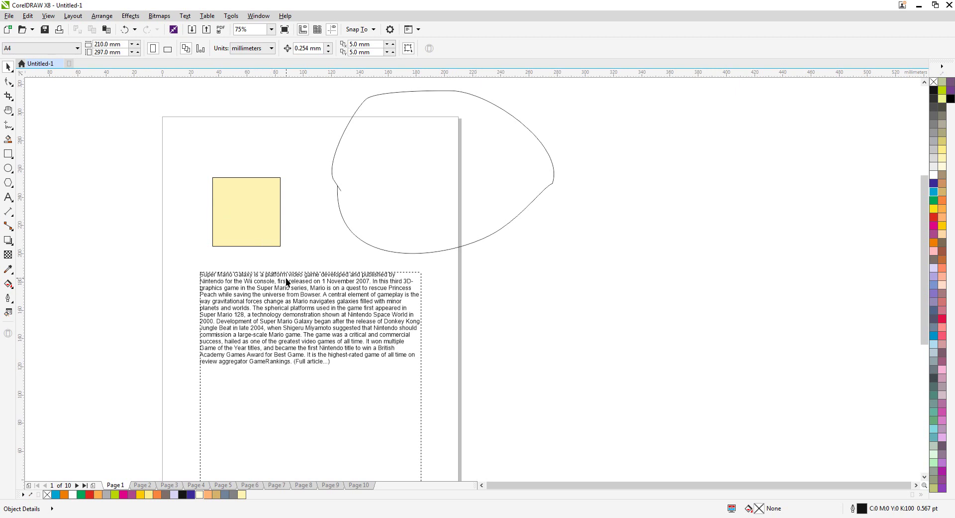
left_click(273, 182)
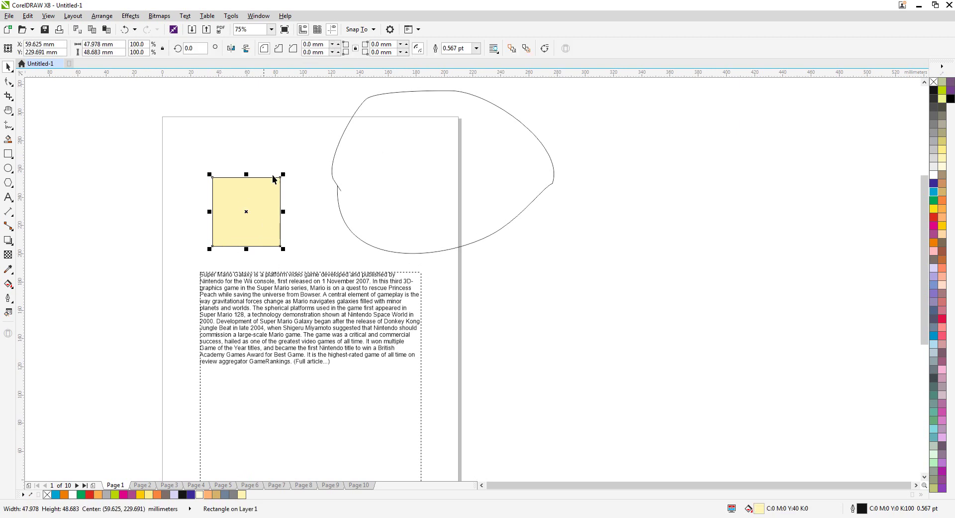
Hide the yellow rectangle and the freehand curve together, and undo that hiding
scroll(289, 214, "down", 2)
left_click_drag(182, 110, 487, 255)
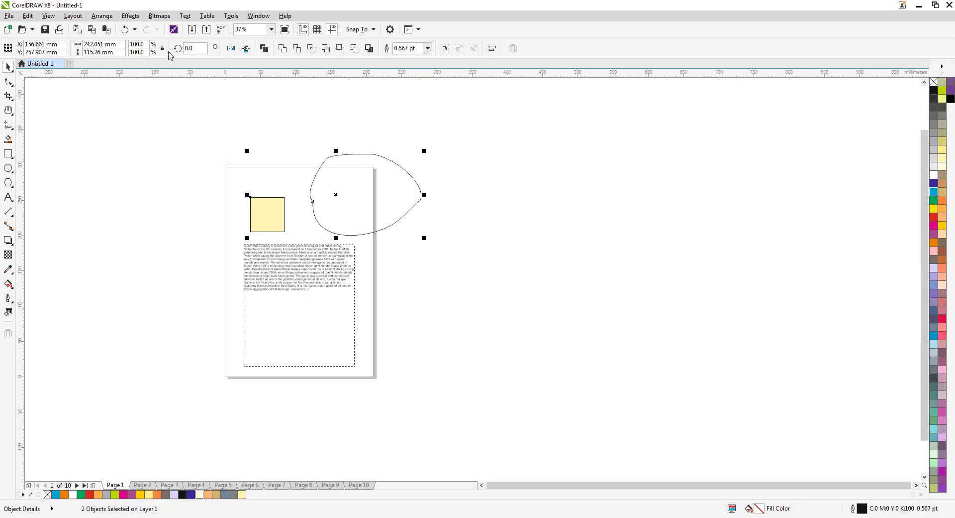
left_click(102, 16)
mouse_move(133, 106)
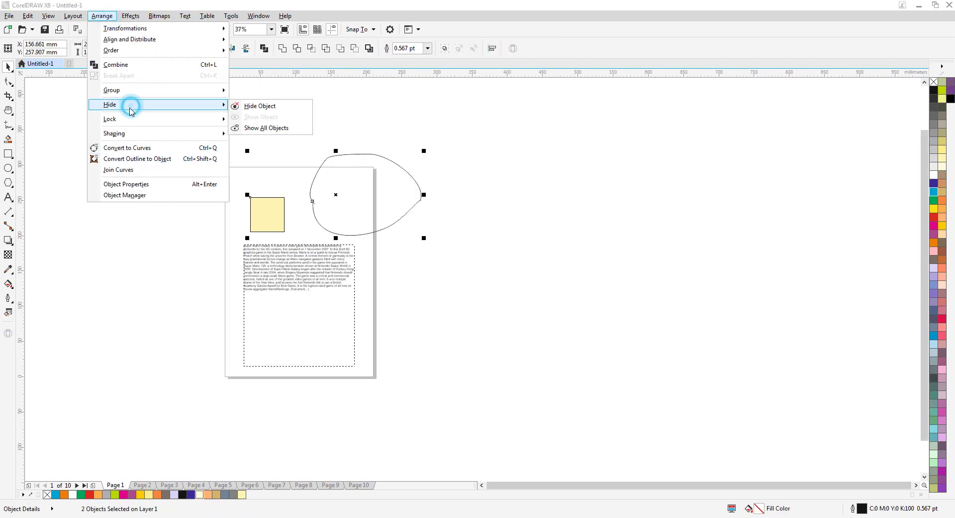
left_click(251, 106)
scroll(303, 269, "up", 2)
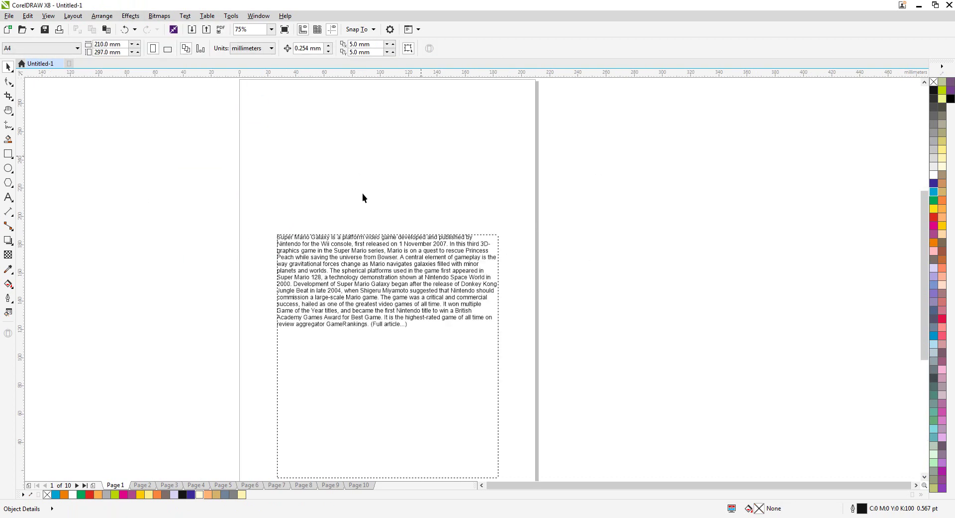
scroll(413, 313, "up", 2)
scroll(241, 232, "down", 2)
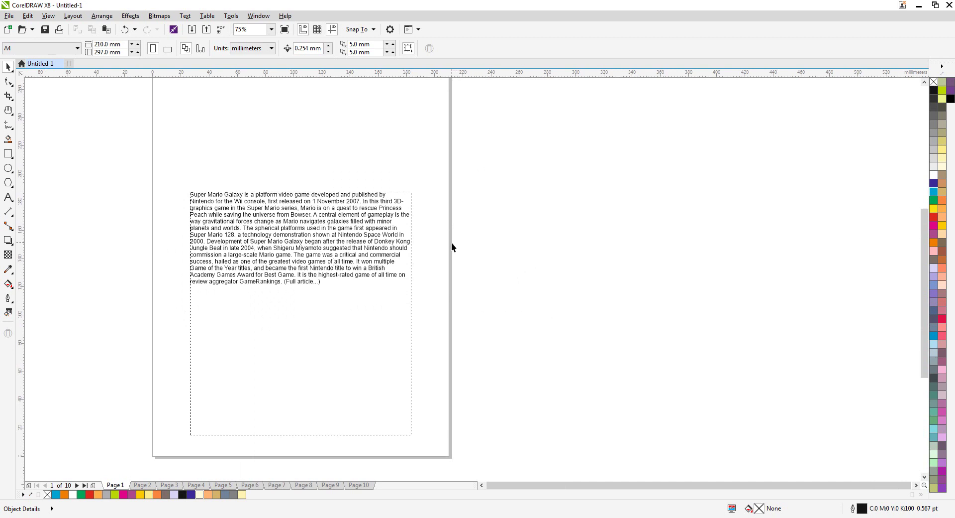
scroll(452, 243, "up", 1)
scroll(458, 303, "down", 1)
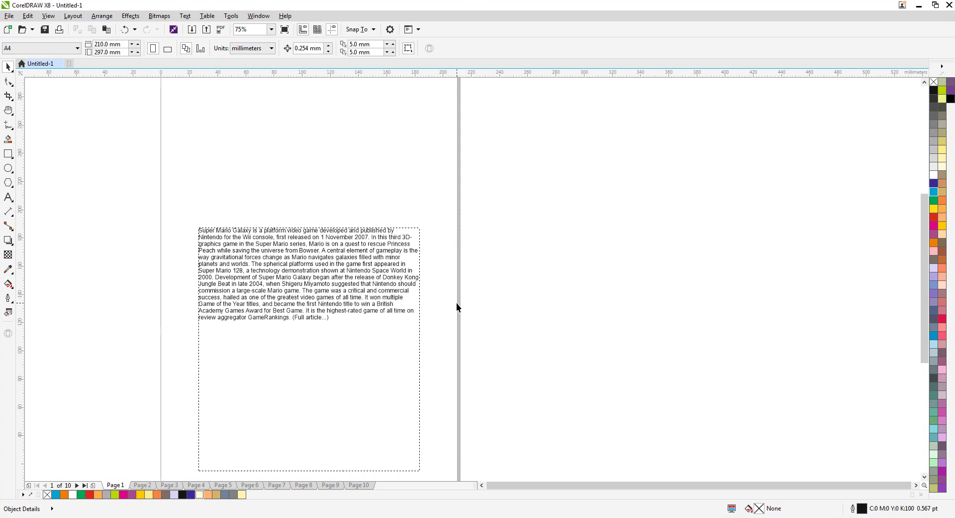
key("ctrl+z")
left_click(603, 286)
Show all hidden objects on the page
left_click(102, 16)
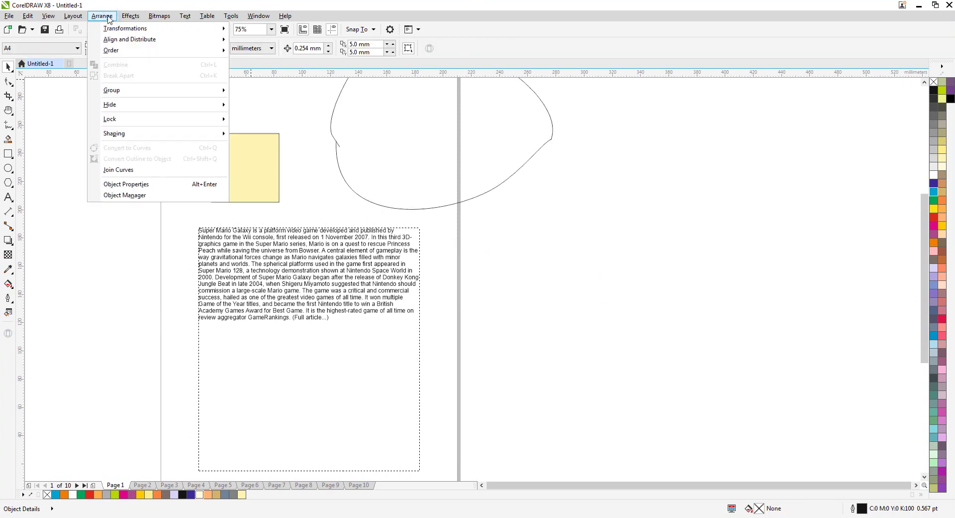
mouse_move(120, 106)
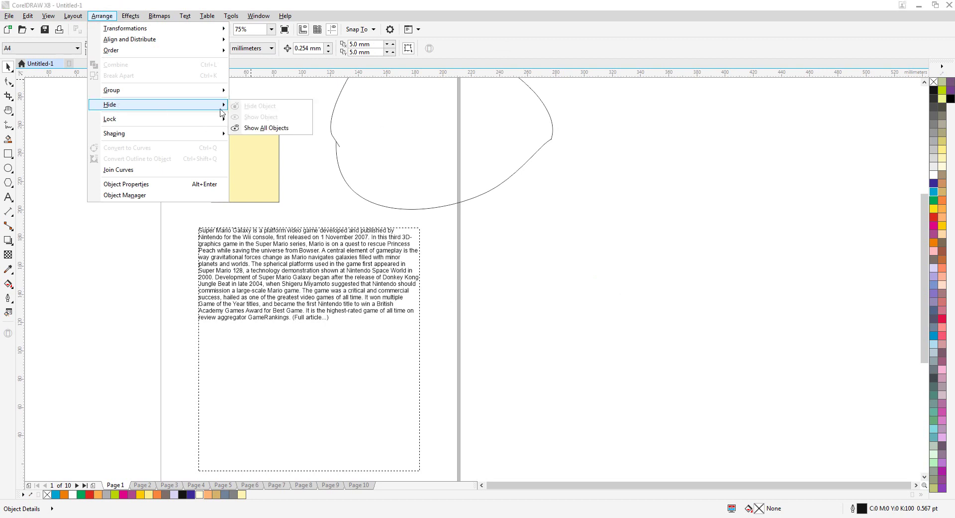
left_click(254, 128)
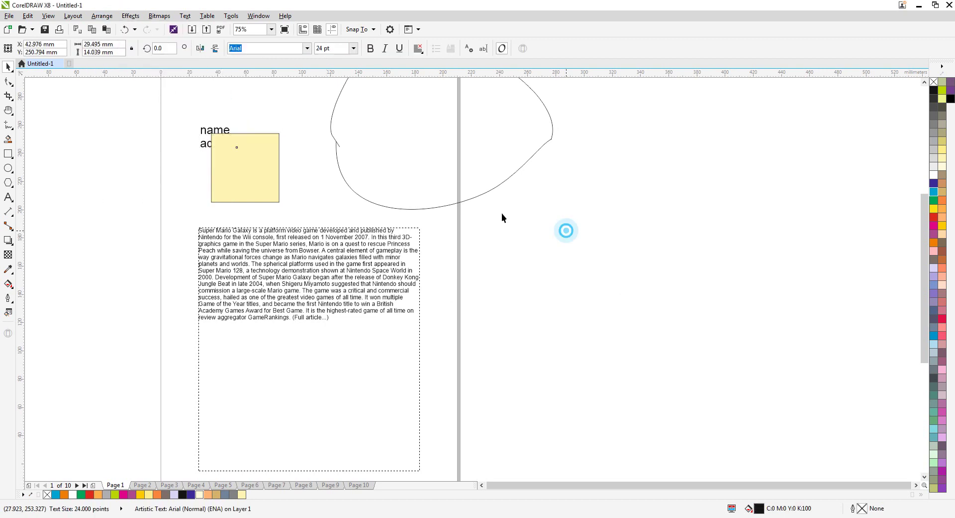
Delete the name and address text, the freehand curve and the yellow rectangle, leaving only the article text
left_click_drag(122, 90, 318, 174)
key("Delete")
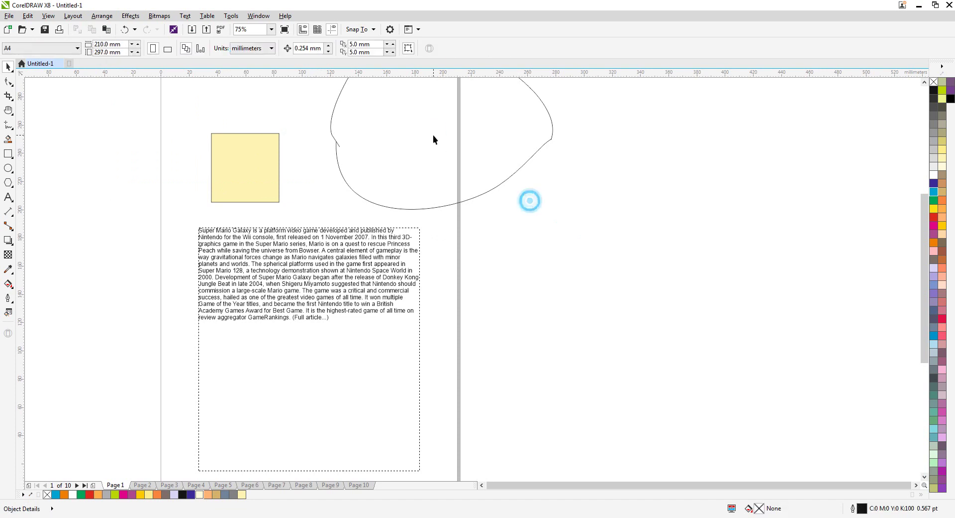
left_click(433, 134)
key("Delete")
left_click(256, 171)
key("Delete")
left_click(571, 261)
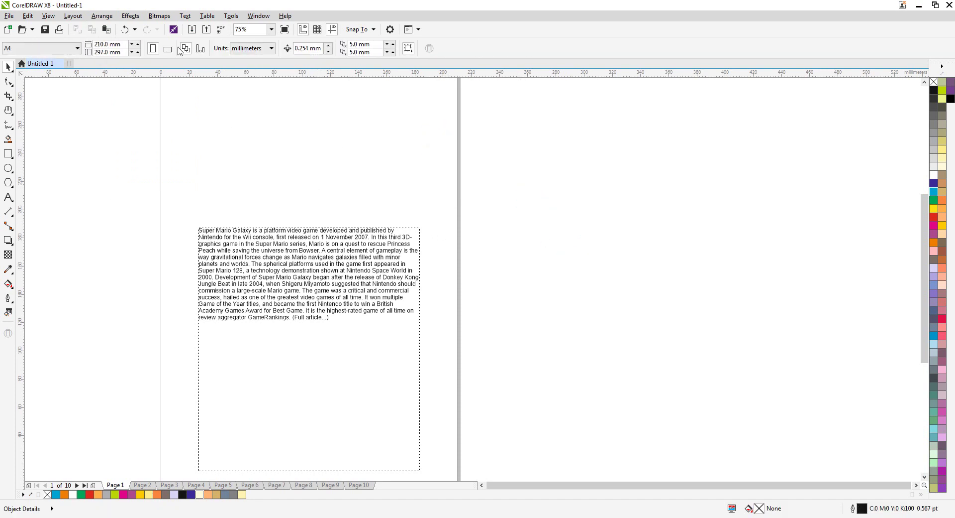
left_click(102, 16)
mouse_move(121, 139)
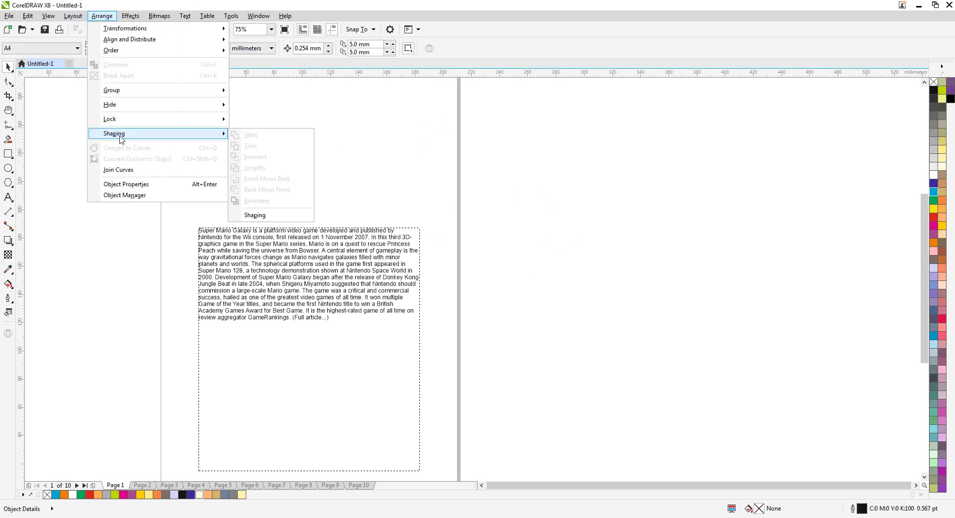
mouse_move(120, 122)
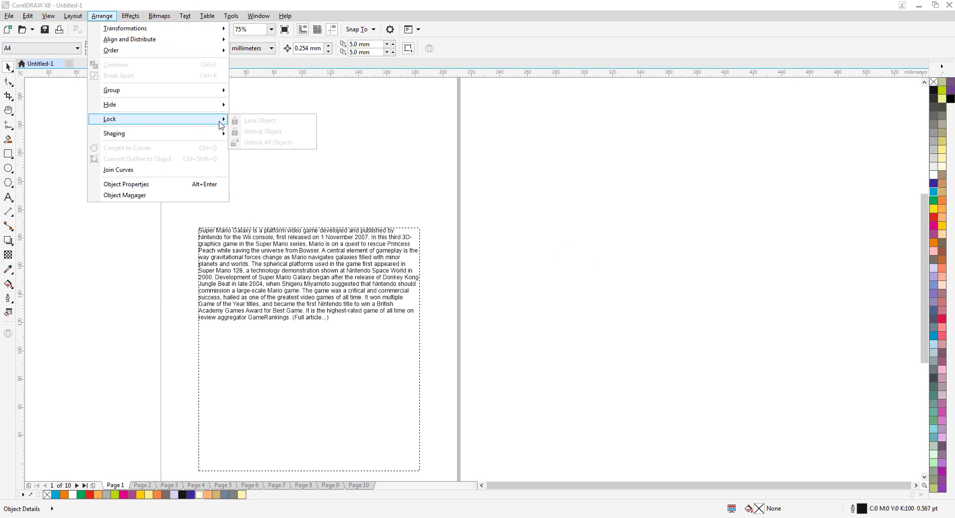
left_click(662, 217)
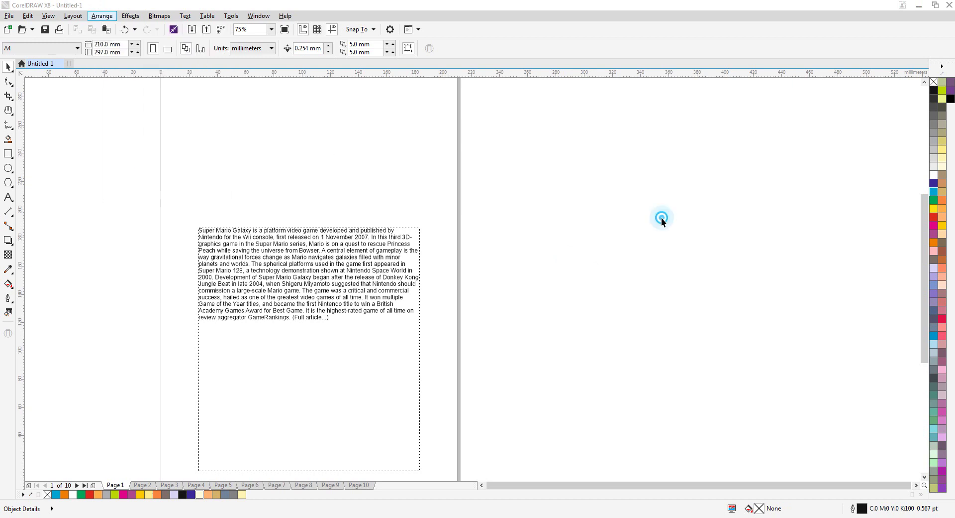
Shorten the article's text frame from its lower edge to about 77 mm high, just below the last text line
left_click(364, 299)
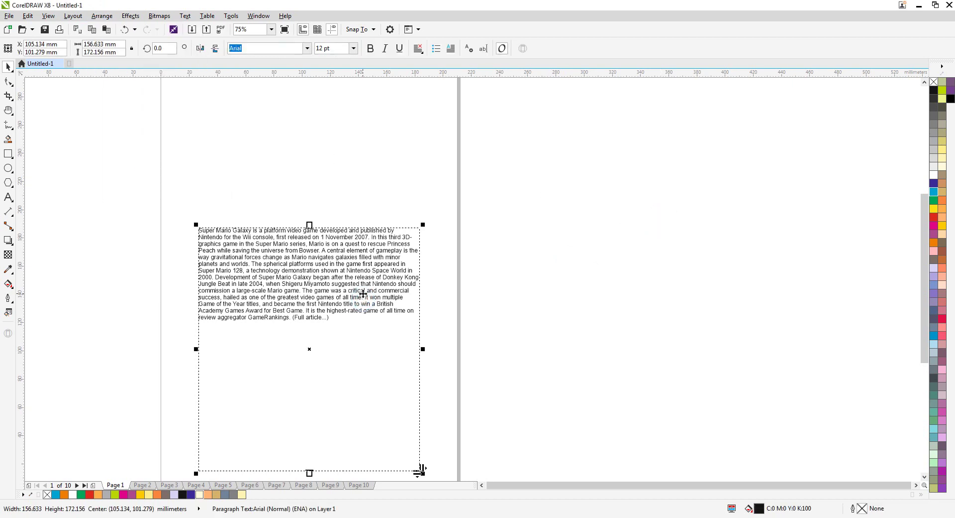
left_click_drag(310, 472, 311, 338)
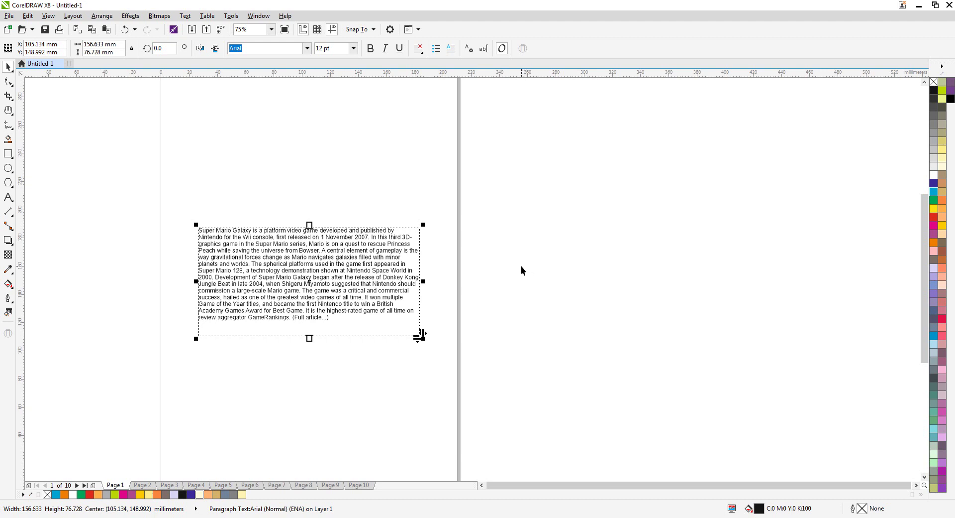
Draw a rectangle about 43 × 56 mm above the article and align it to the text frame's left edge
left_click(8, 156)
left_click_drag(194, 131, 259, 215)
key("space")
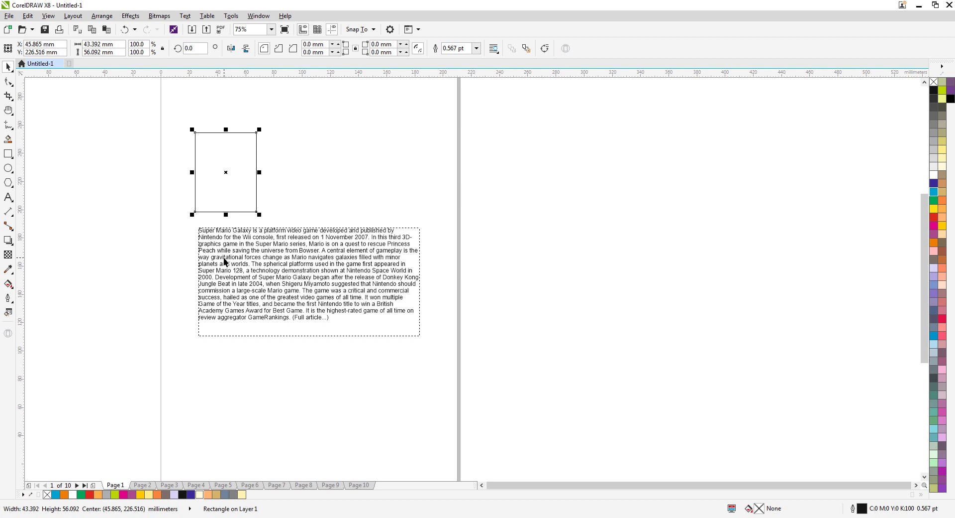
left_click(277, 249, "shift")
key("l")
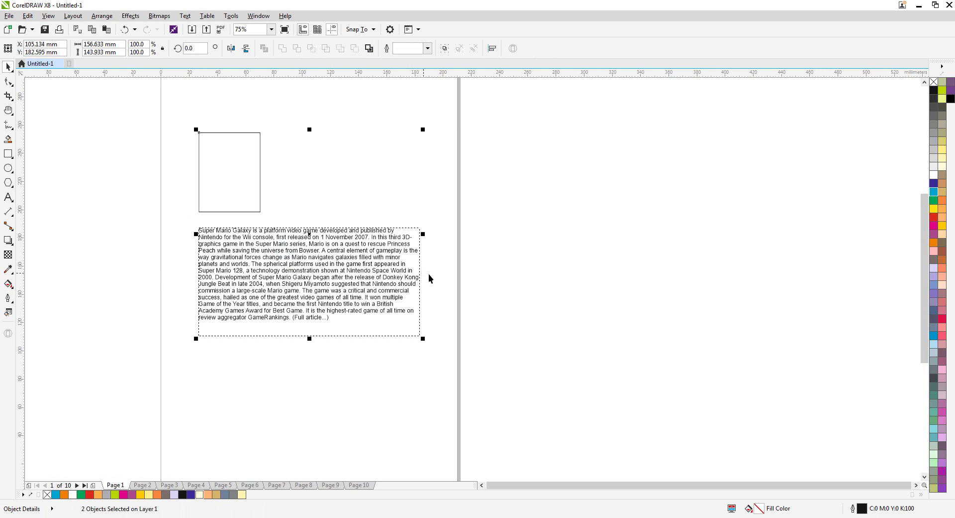
left_click(515, 264)
Lock the rectangle above the article
left_click(245, 161)
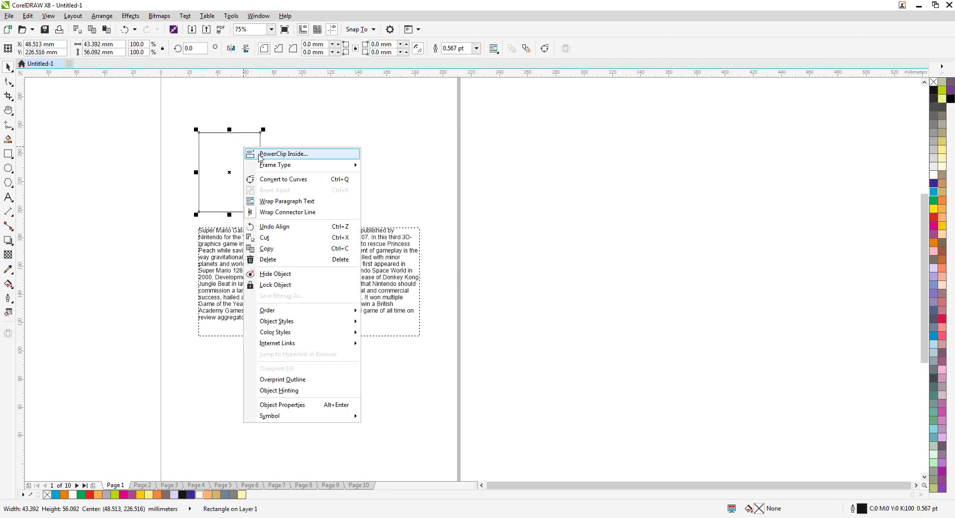
left_click(241, 169)
left_click(222, 154)
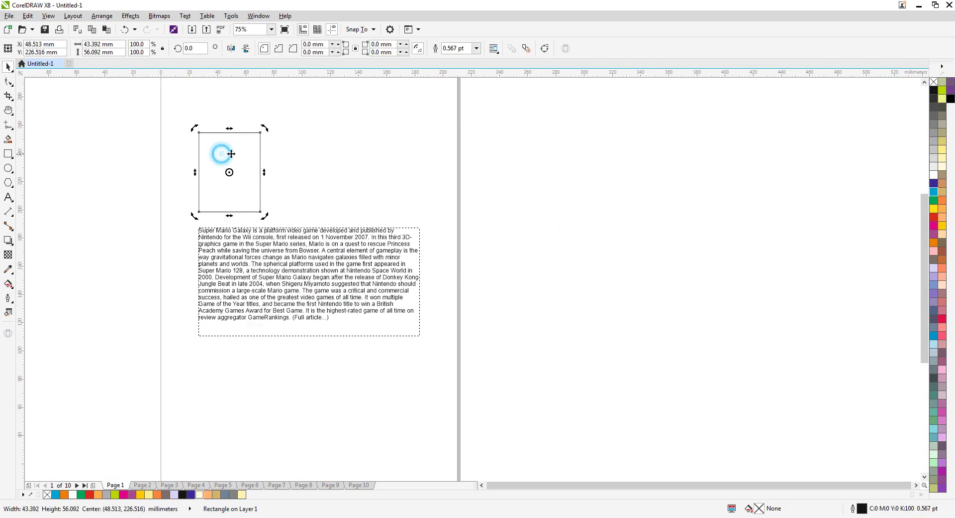
left_click(102, 15)
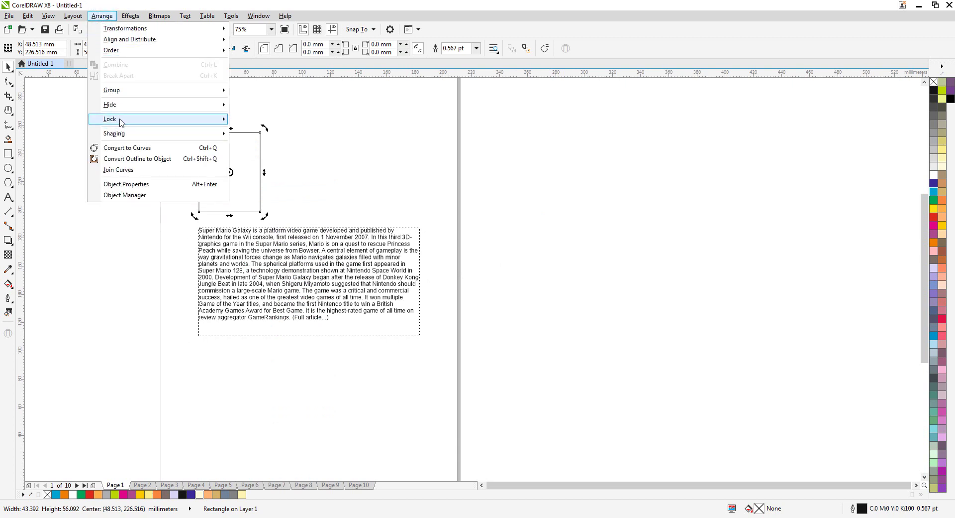
mouse_move(121, 120)
left_click(249, 119)
Test whether the locked rectangle can still be selected, comparing it with selecting the article text frame
left_click(236, 155)
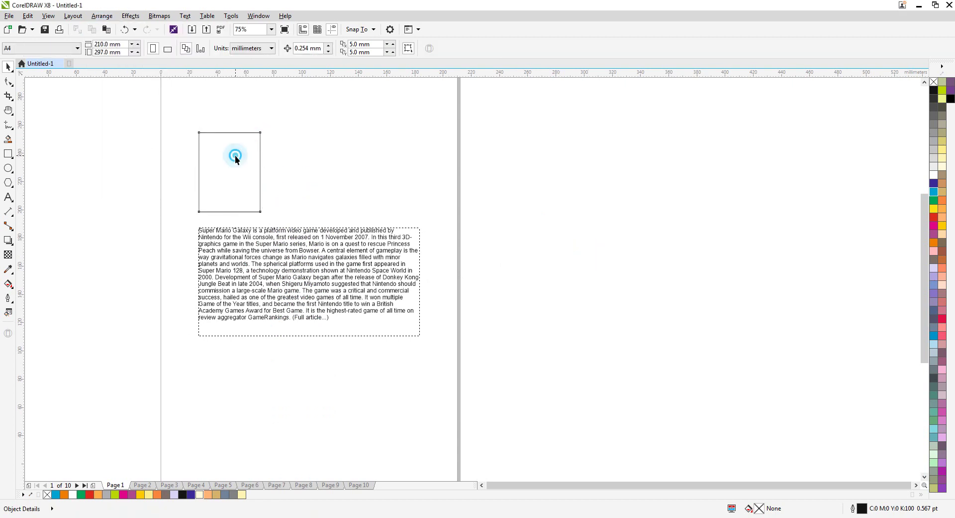
left_click(584, 190)
left_click(225, 144)
left_click(264, 259)
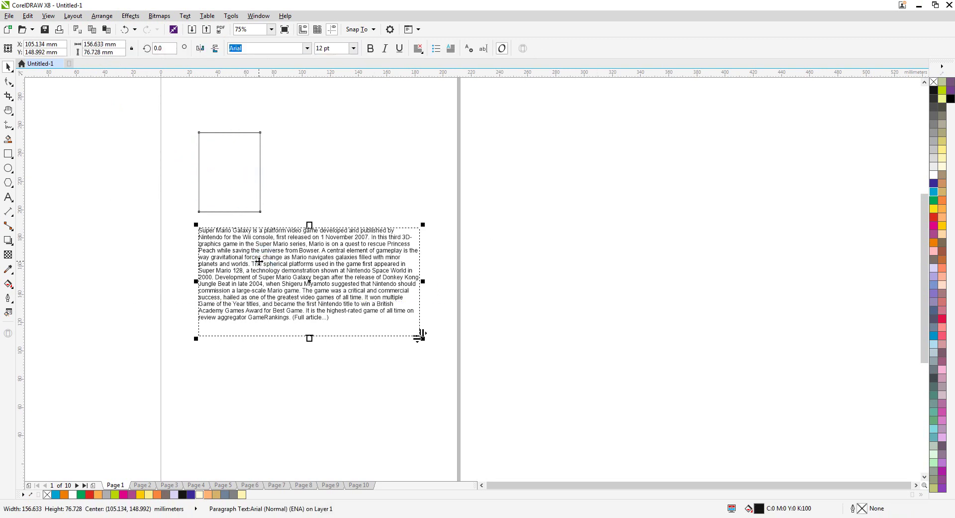
left_click(232, 155)
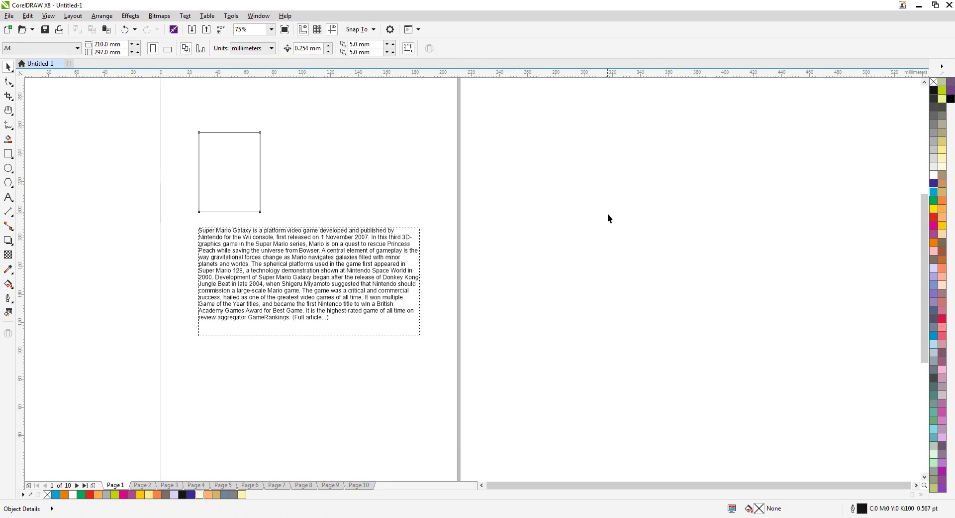
scroll(434, 240, "down", 3)
scroll(300, 274, "up", 3)
left_click(291, 296)
left_click(196, 222)
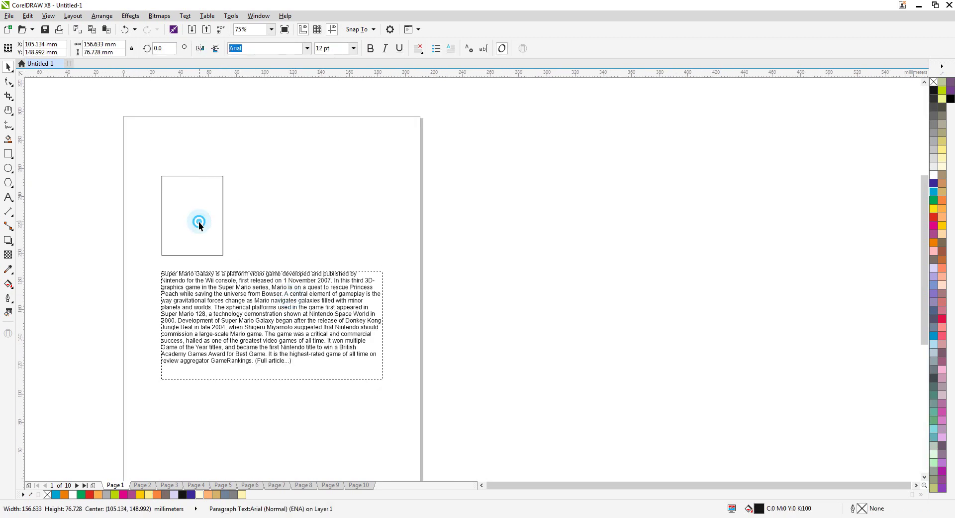
Unlock the rectangle above the article and test whether it can be selected
right_click(190, 191)
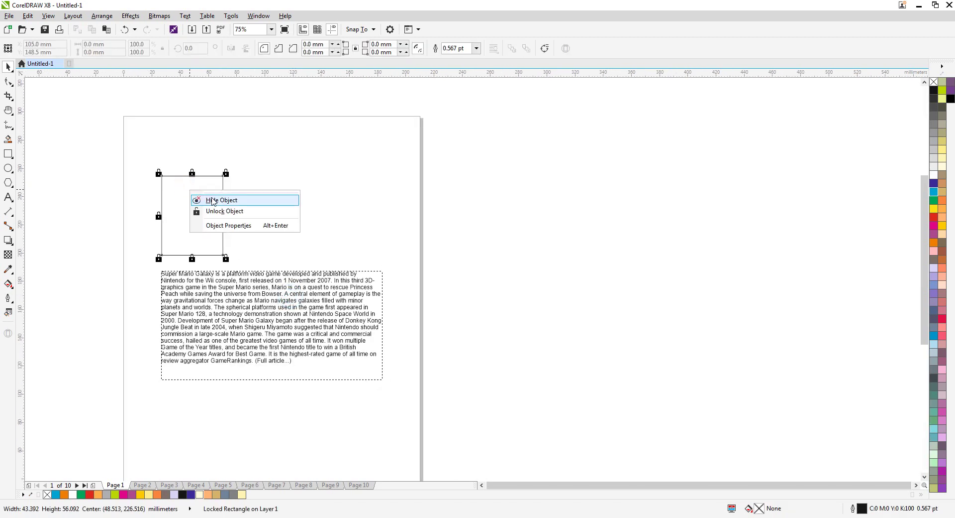
left_click(172, 193)
right_click(188, 182)
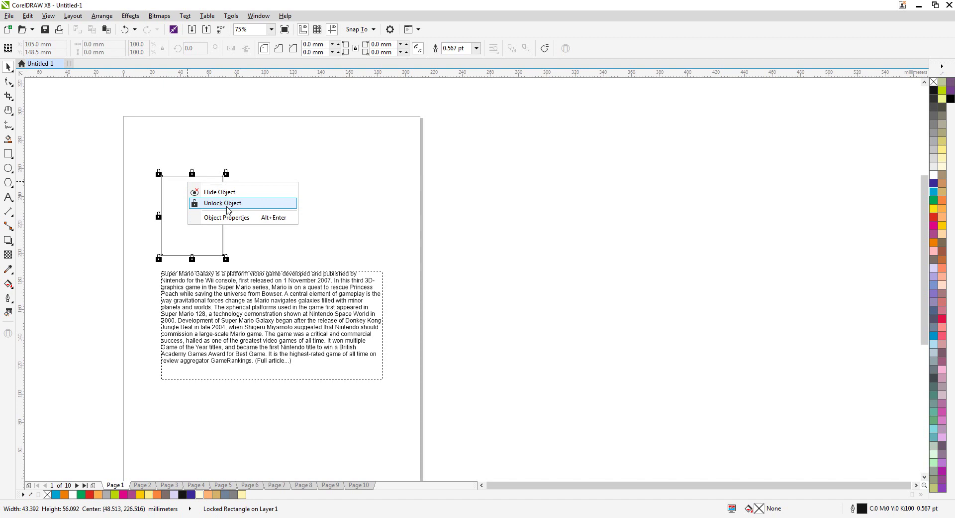
left_click(531, 211)
left_click(102, 15)
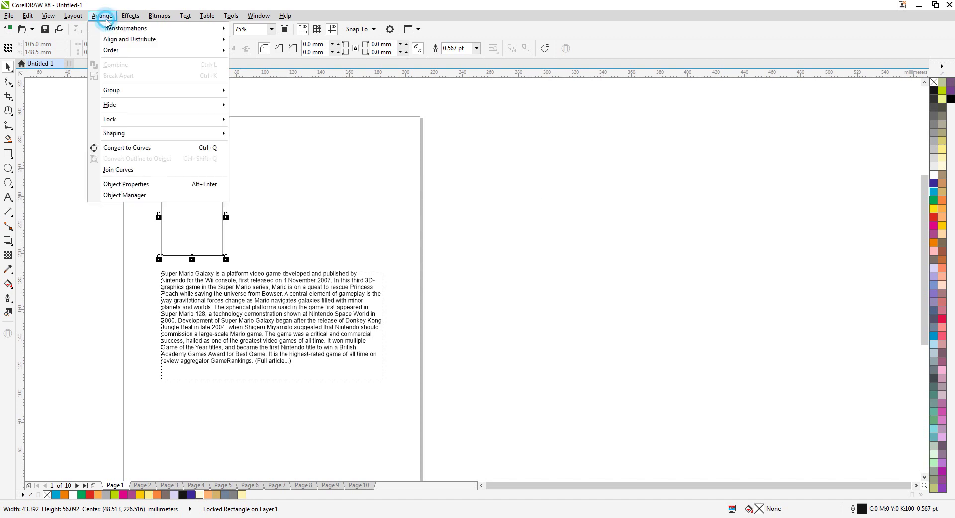
mouse_move(132, 120)
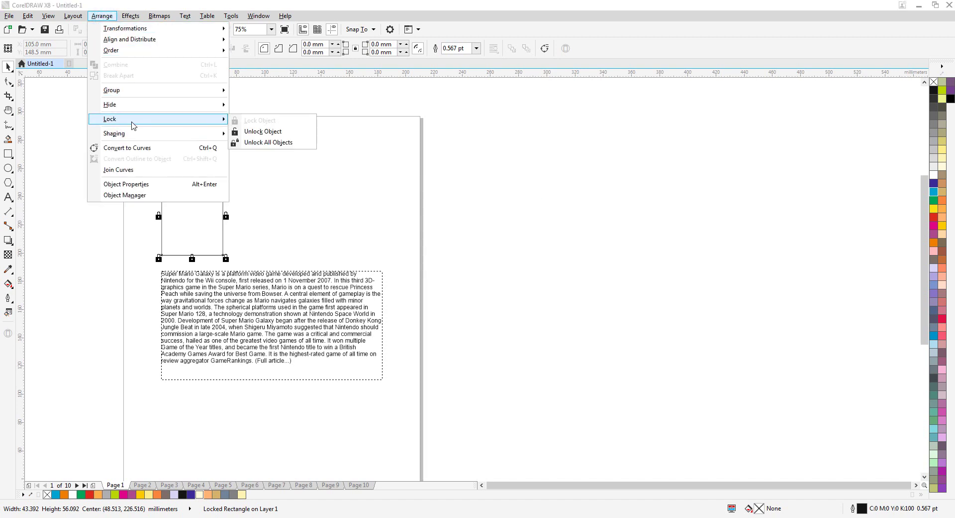
left_click(276, 133)
left_click(554, 299)
left_click(193, 217)
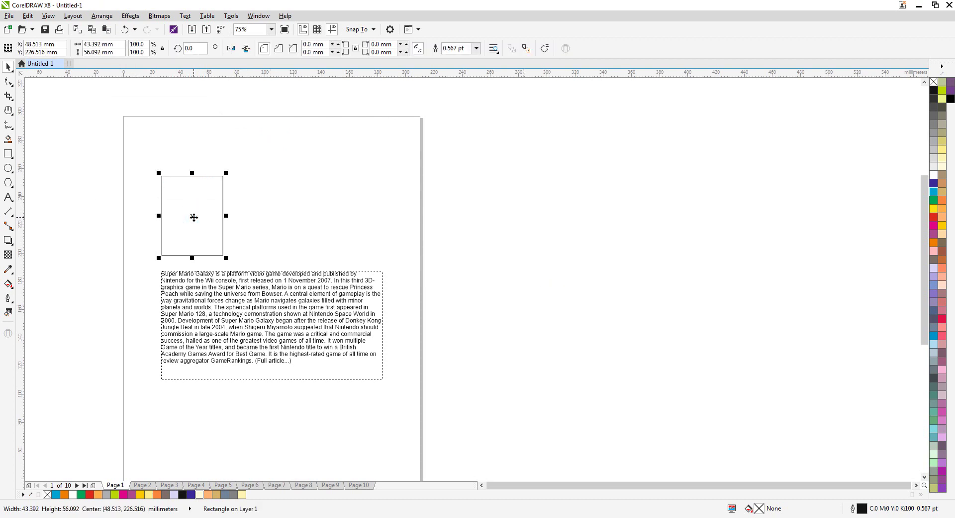
left_click(601, 252)
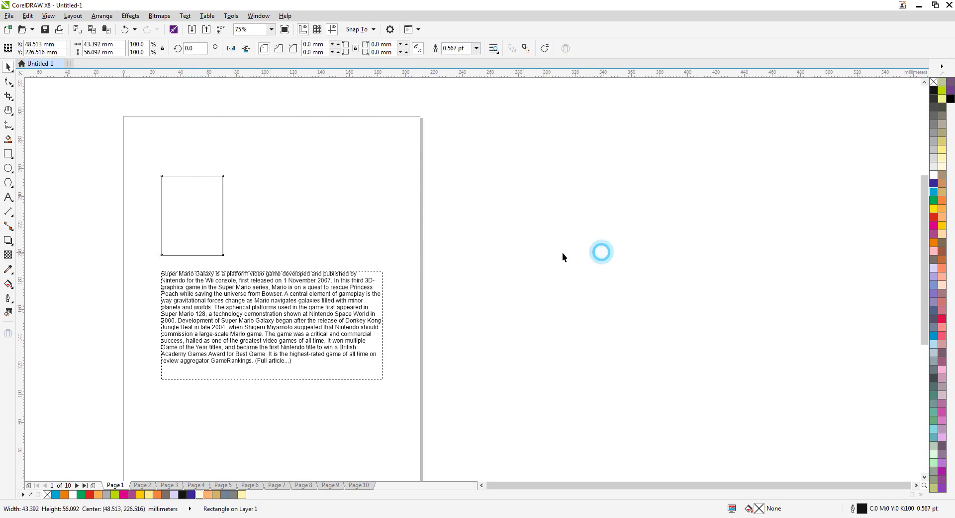
Delete the rectangle and import Pinnacle_Systems_logo_black_wordmark.png at about 53 × 17 mm, centred above the article
left_click(188, 214)
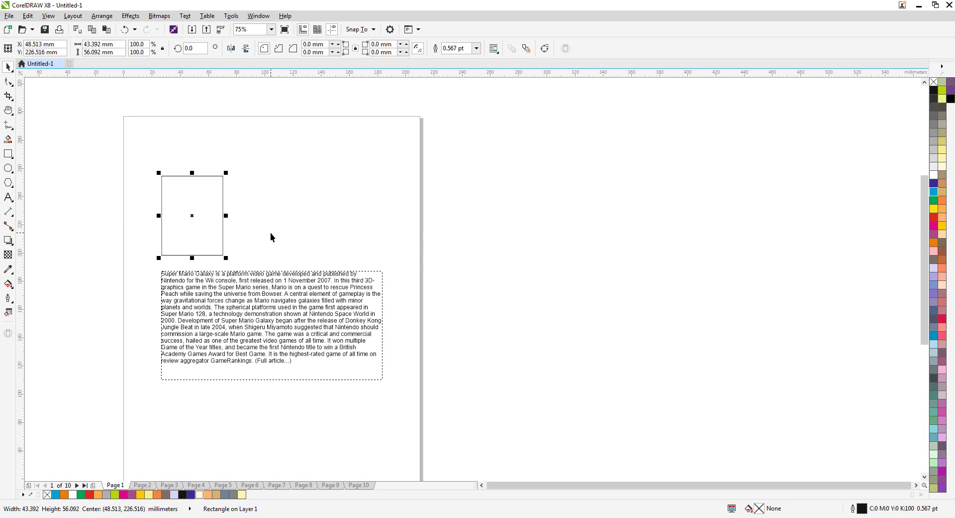
key("Delete")
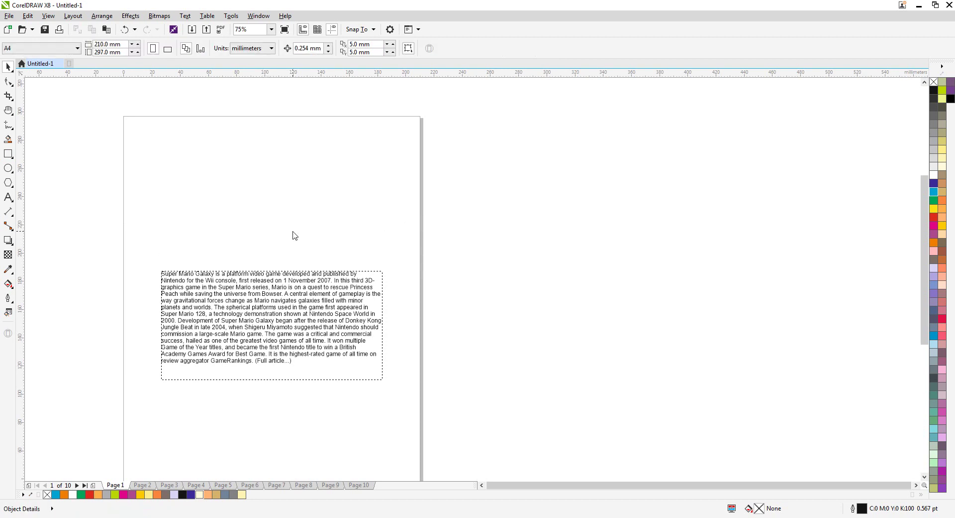
key("ctrl+i")
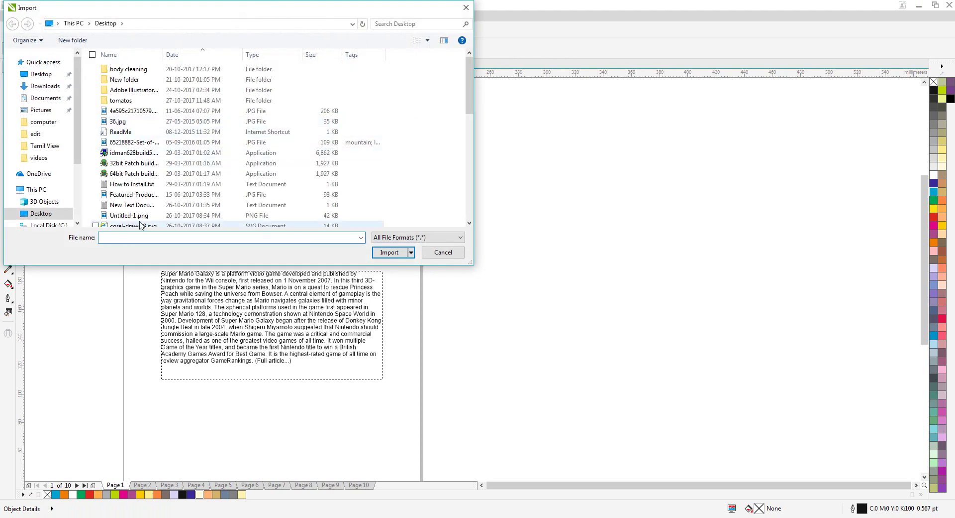
scroll(138, 224, "down", 3)
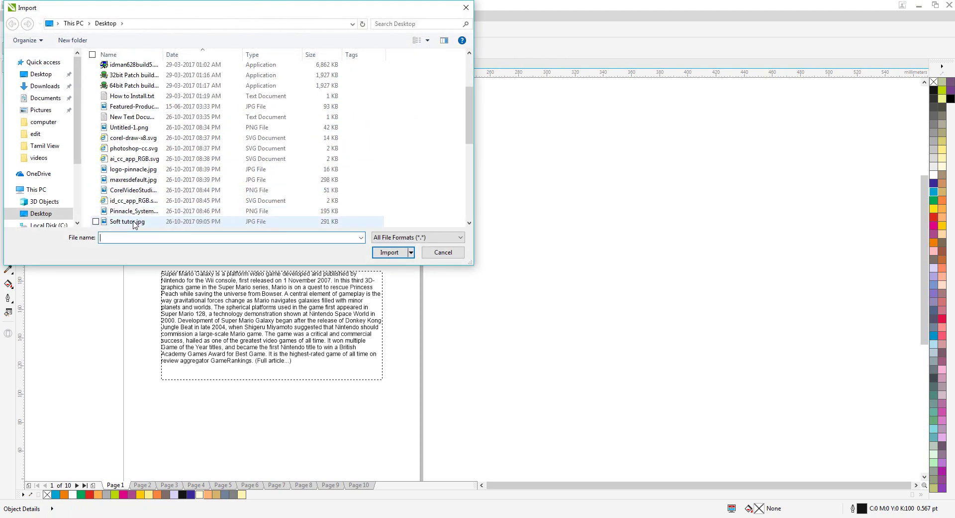
left_click(136, 211)
left_click(390, 265)
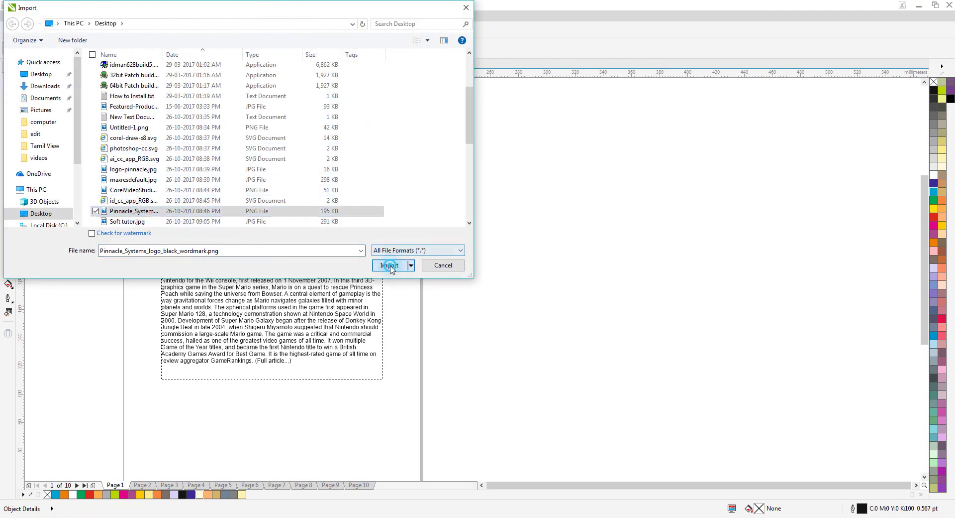
left_click_drag(232, 144, 309, 205)
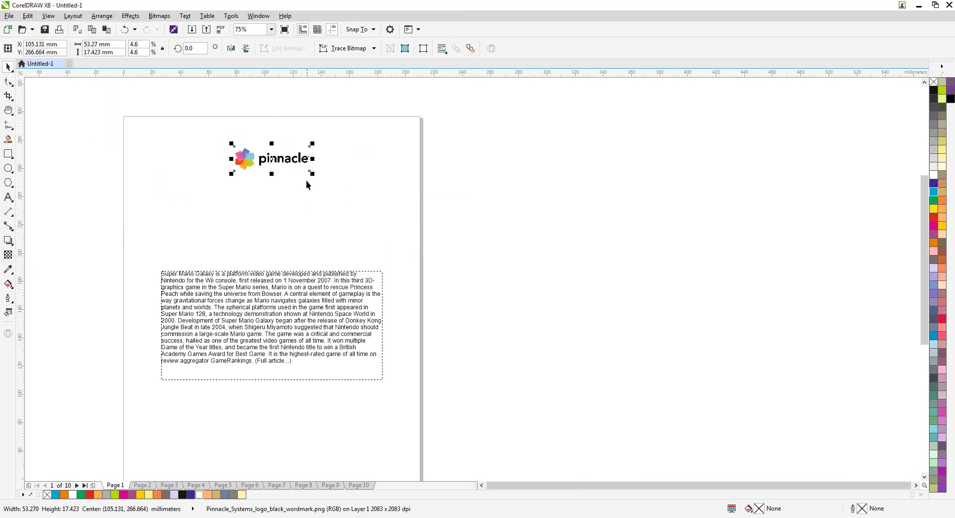
Lock the imported Pinnacle logo and deselect it
scroll(242, 159, "up", 3)
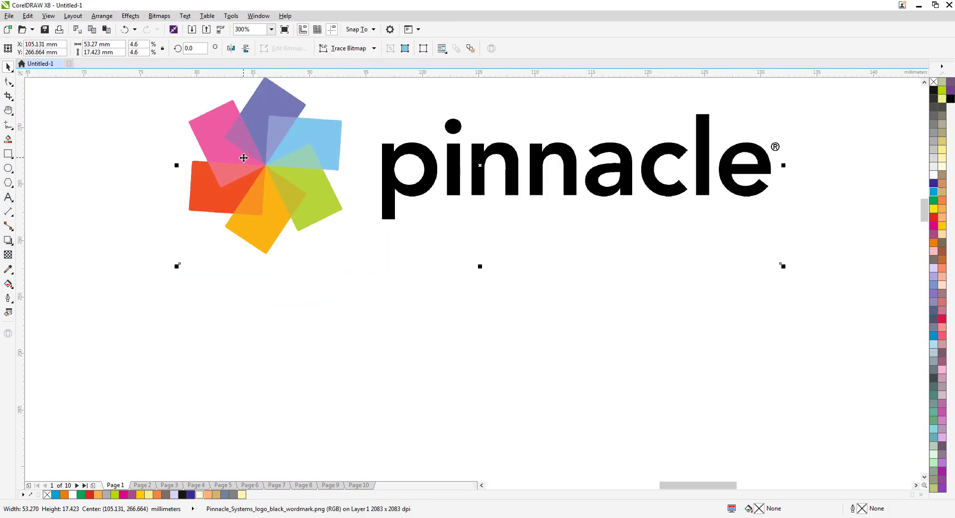
right_click(369, 172)
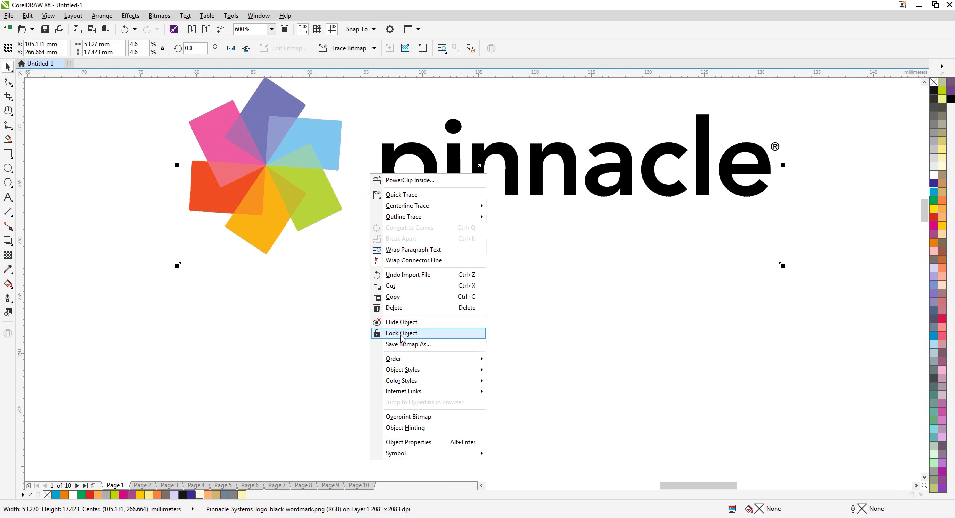
left_click(102, 16)
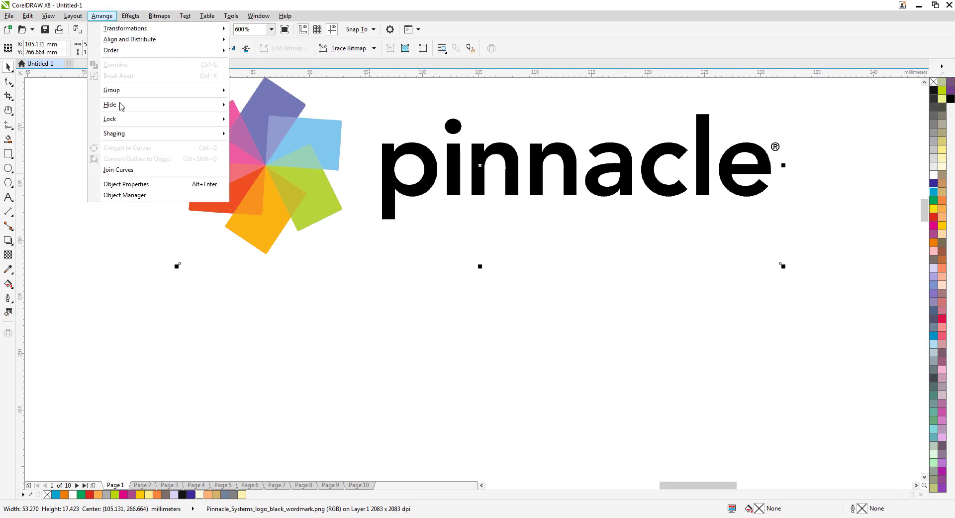
left_click(122, 119)
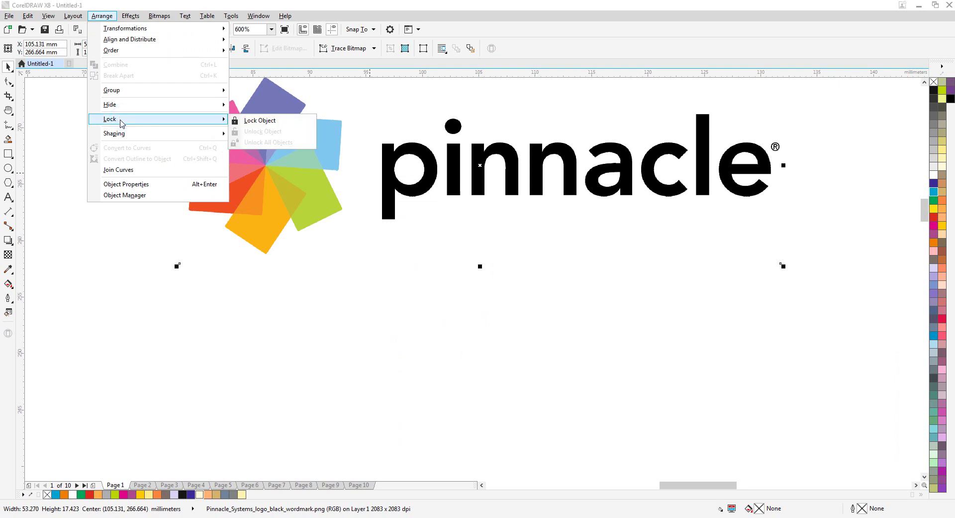
left_click(253, 120)
left_click(423, 379)
Trace a closed Pen outline about 10 × 6 mm over the locked logo's pink and purple petals, and remove the outline
scroll(367, 224, "down", 2)
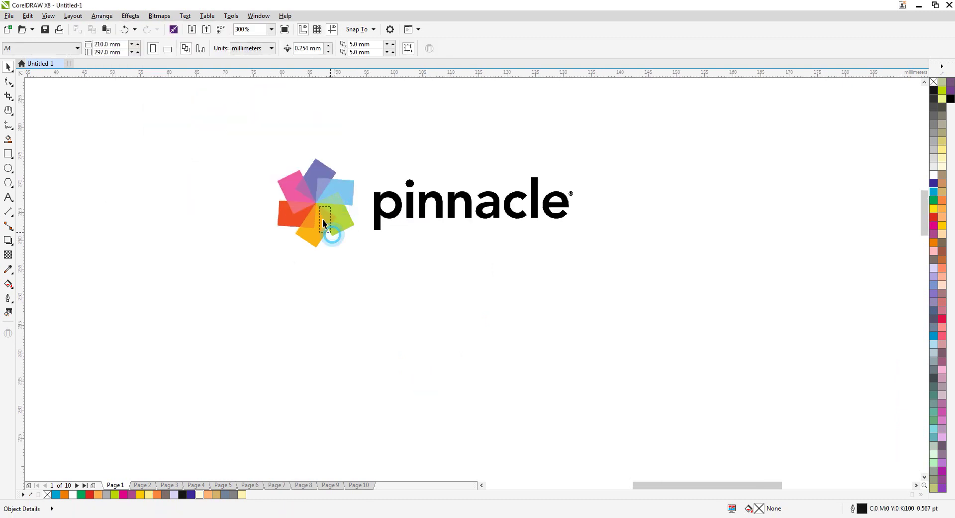
scroll(323, 219, "up", 2)
scroll(316, 263, "down", 1)
scroll(310, 292, "up", 1)
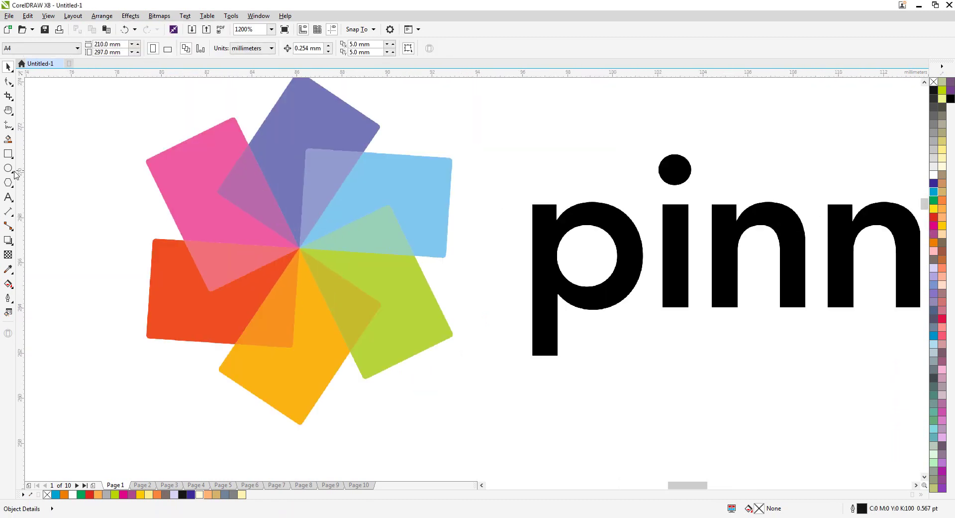
left_click(8, 125)
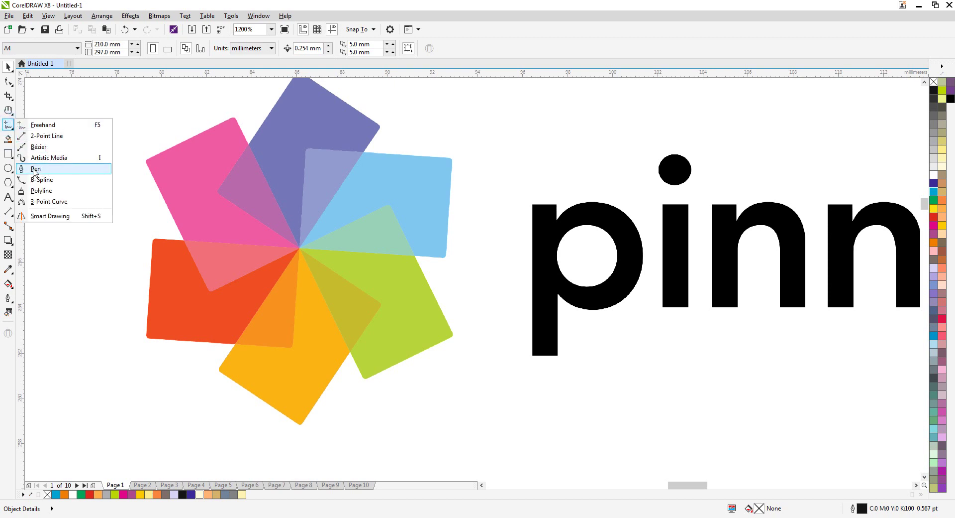
left_click(35, 169)
scroll(149, 164, "up", 1)
left_click(123, 165)
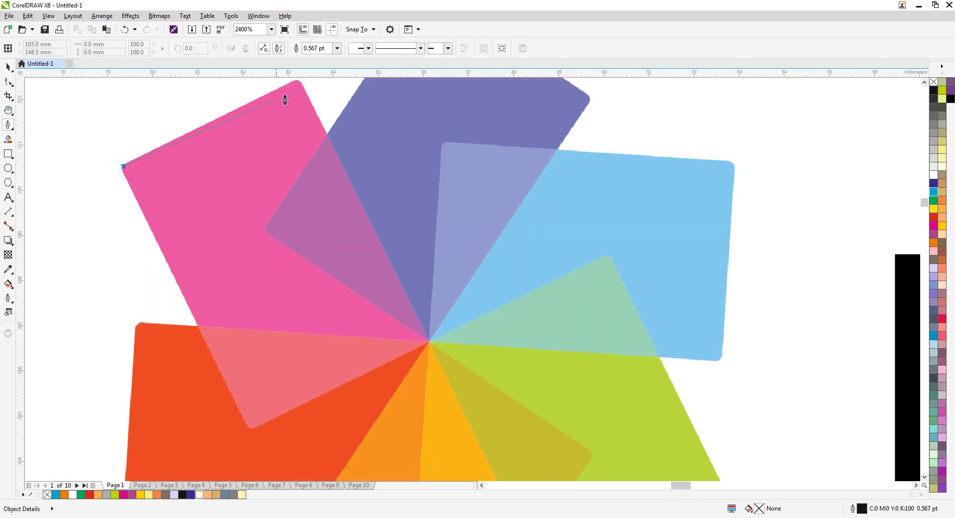
left_click(429, 342)
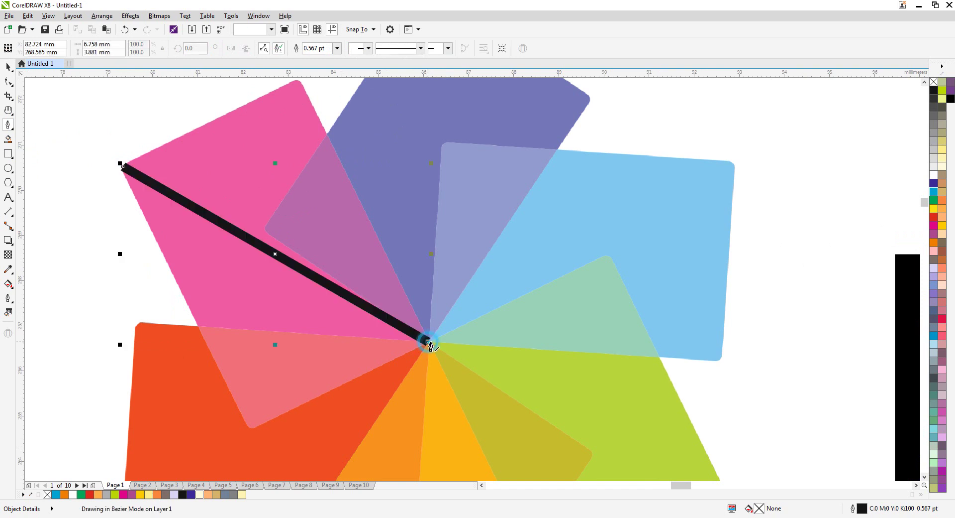
left_click(557, 148)
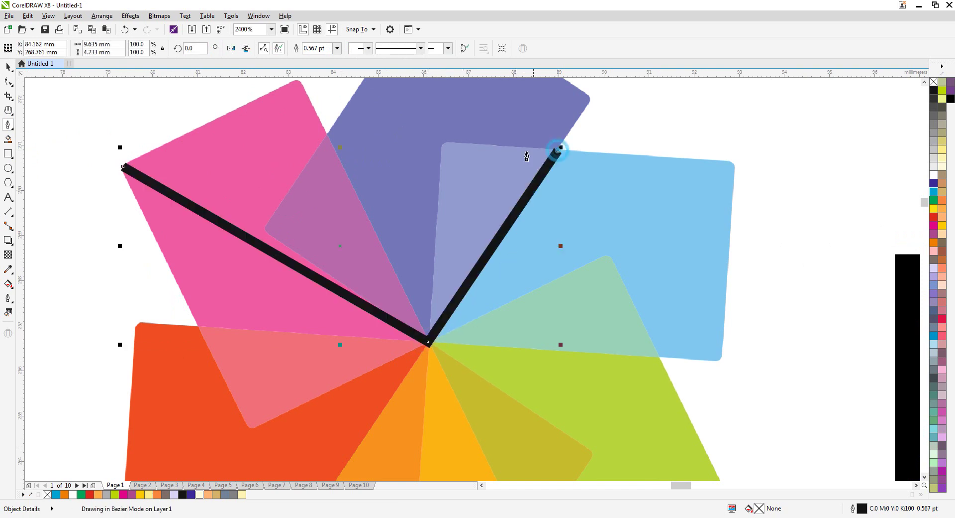
left_click(447, 142)
left_click(324, 131)
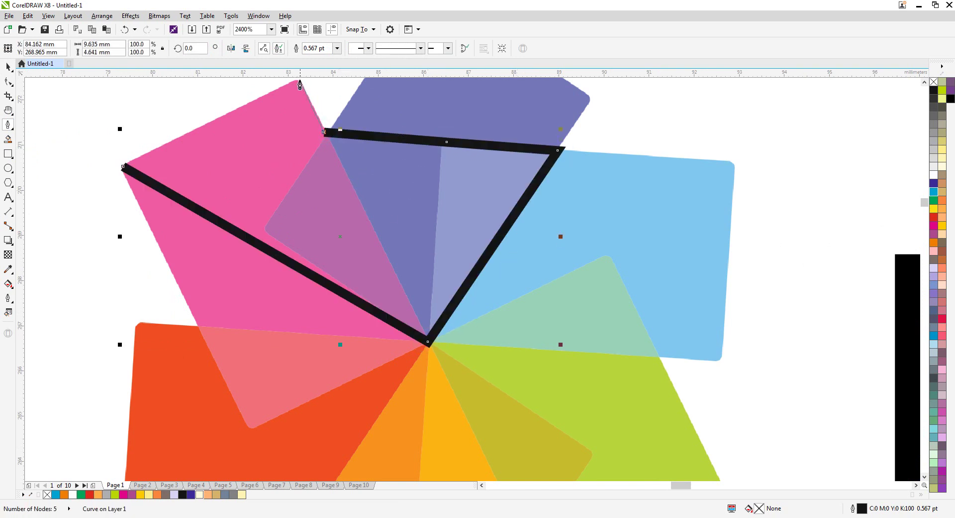
left_click(300, 82)
left_click(122, 167)
scroll(283, 216, "down", 3)
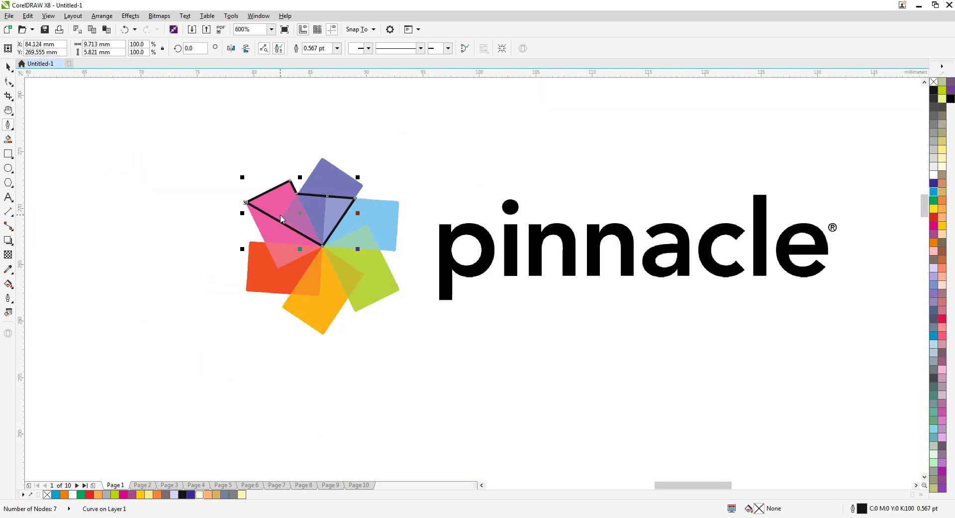
key("space")
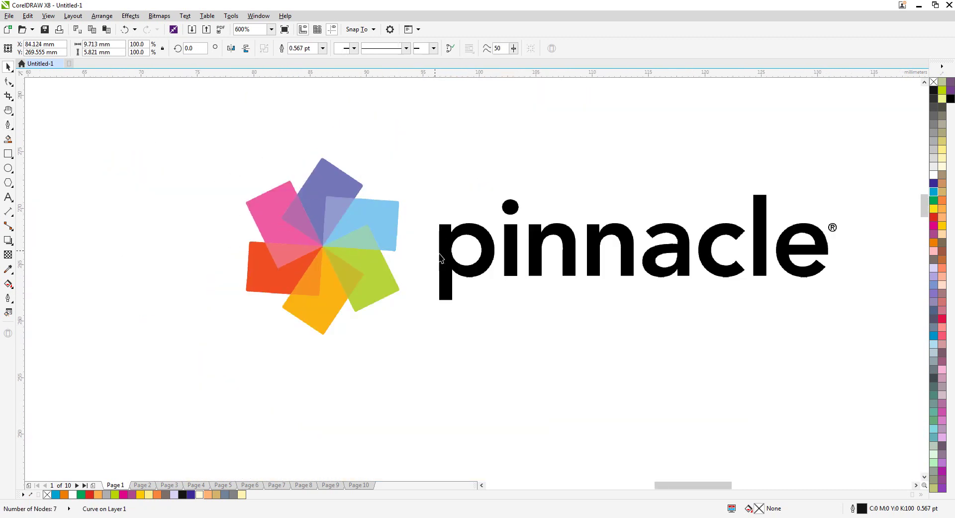
Unlock the Pinnacle logo and delete it from the page
right_click(442, 259)
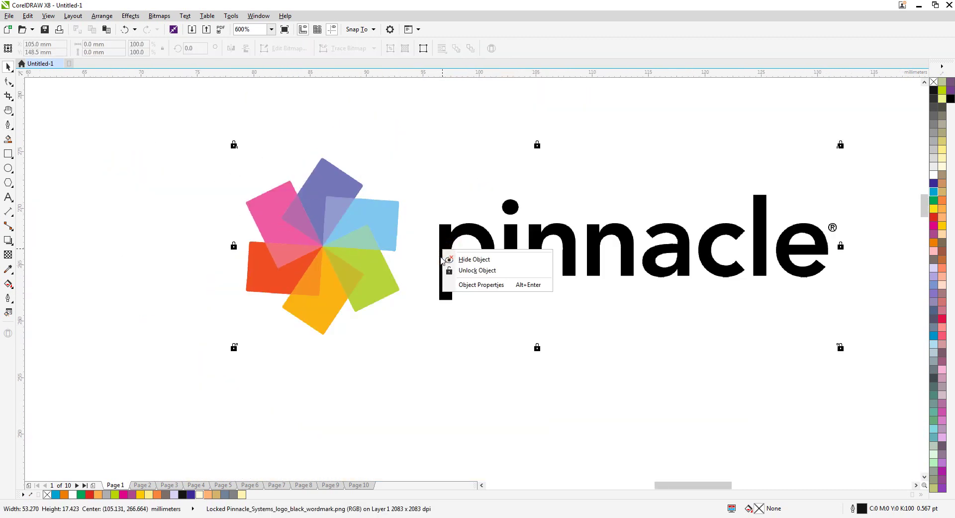
left_click(404, 345)
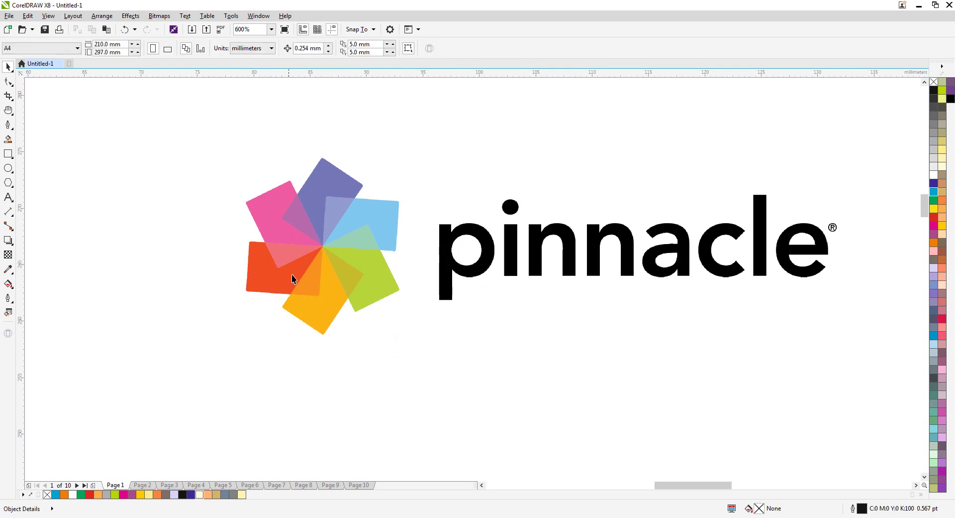
right_click(322, 247)
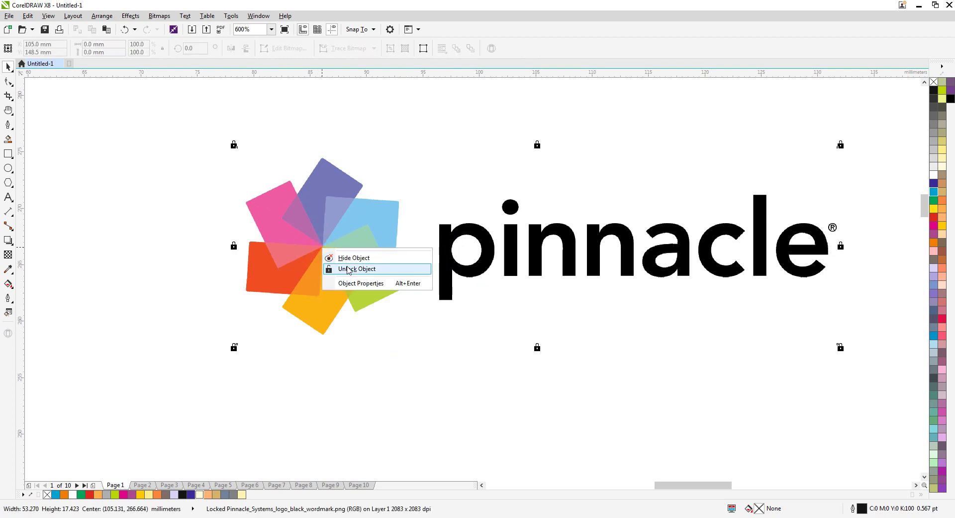
left_click(348, 269)
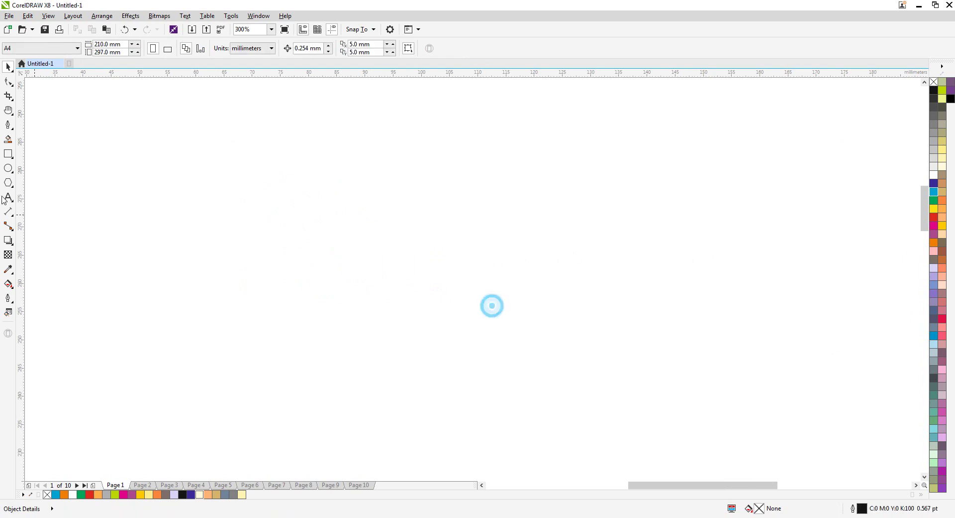
Draw two overlapping rectangles, about 20 × 26 mm and 29 × 21 mm, near the top of the page
left_click(8, 153)
left_click_drag(265, 175, 382, 321)
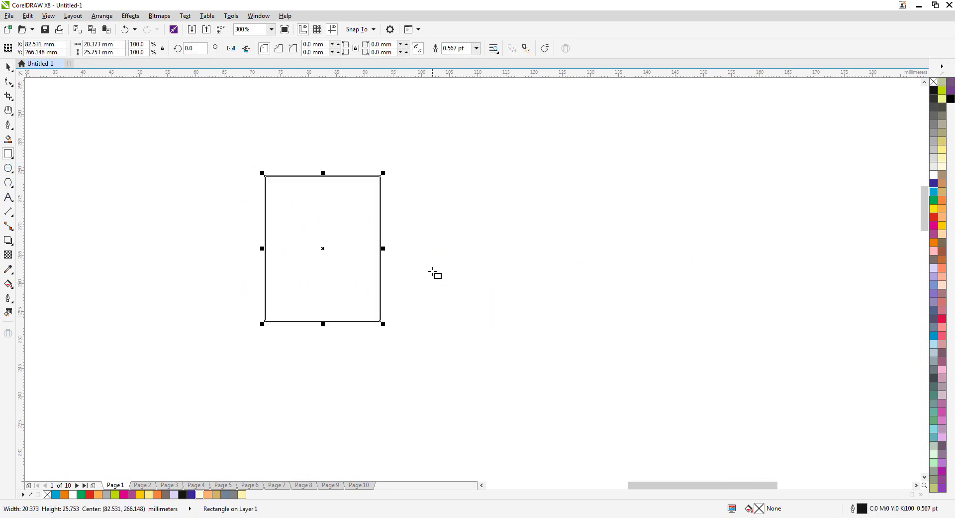
left_click_drag(325, 145, 489, 262)
key("space")
left_click(551, 142)
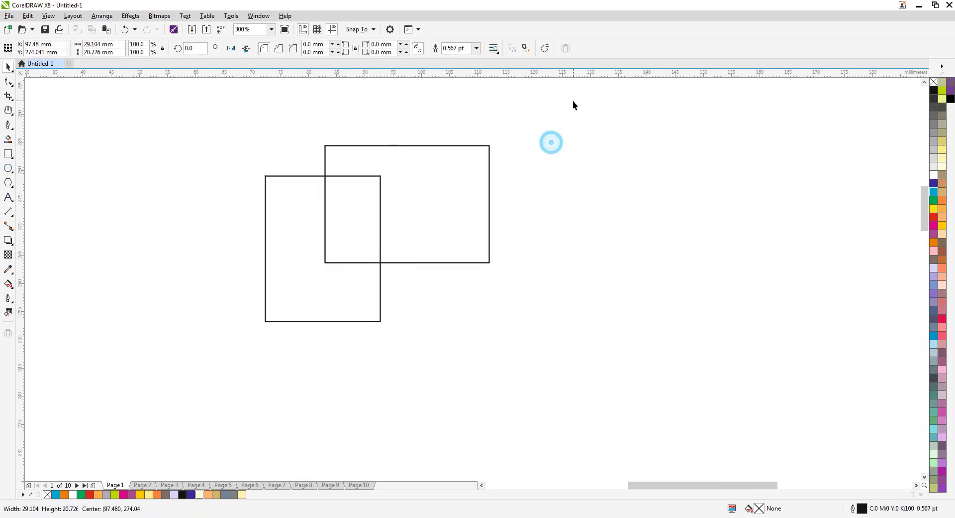
left_click_drag(573, 104, 177, 388)
left_click(806, 262)
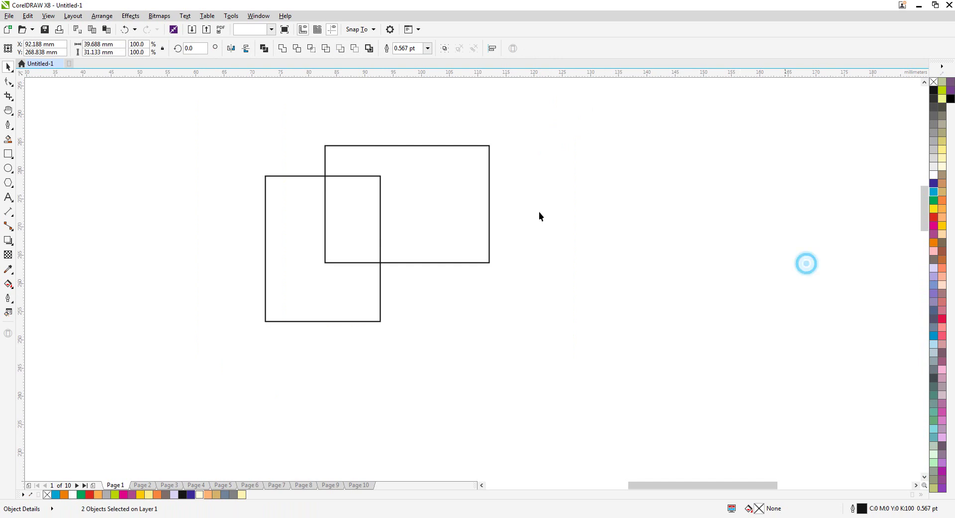
Draw a three-point Pen line about 10 × 15 mm over the overlap of the two rectangles, and delete the line
left_click(9, 124)
scroll(325, 177, "up", 2)
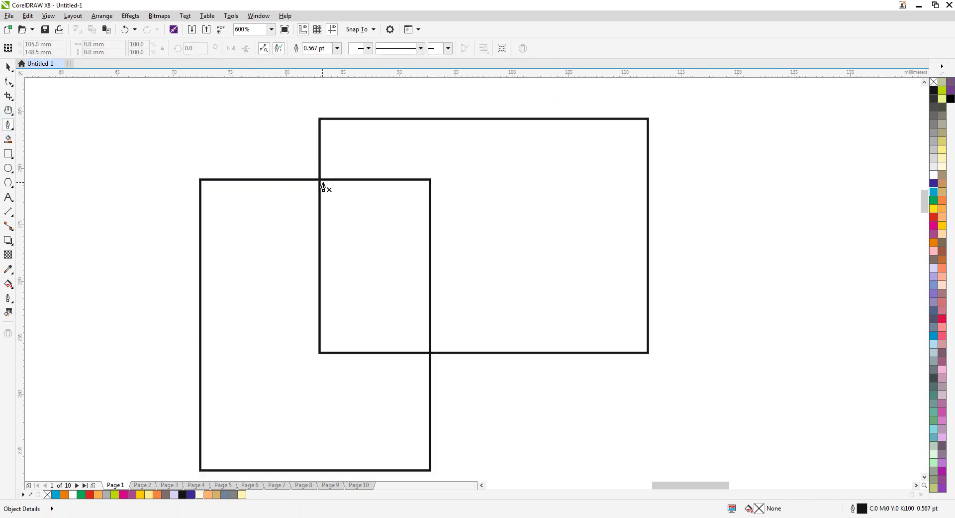
left_click(320, 179)
left_click(431, 180)
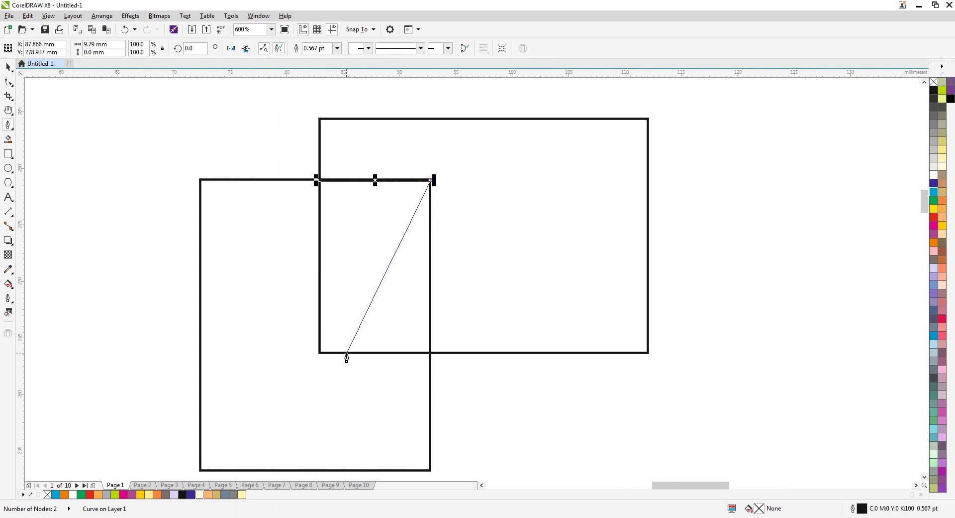
left_click(320, 352)
scroll(371, 295, "down", 2)
key("space")
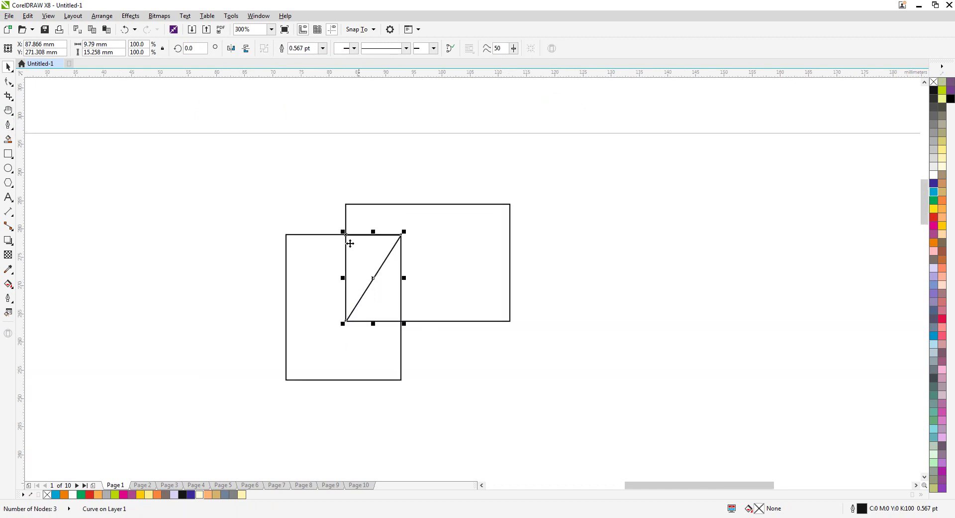
left_click(347, 236)
key("Delete")
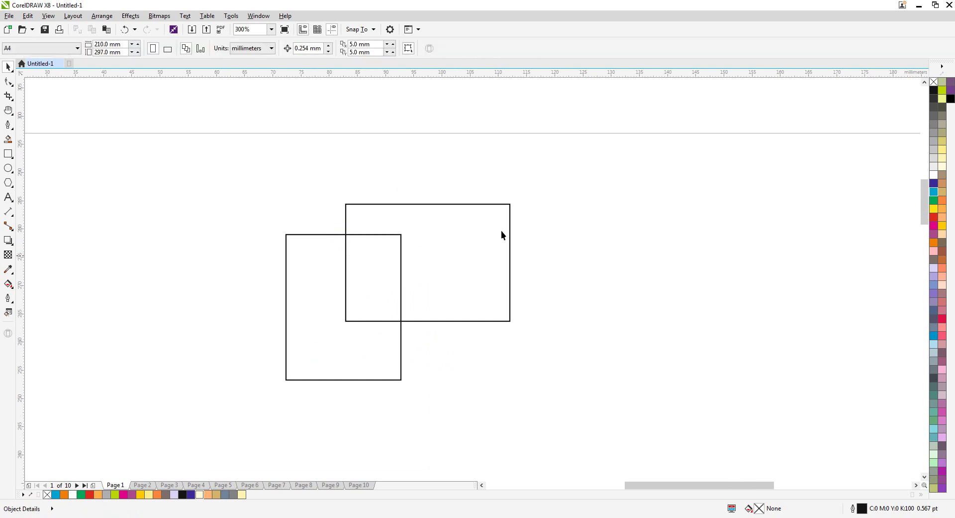
Delete both overlapping rectangles and undo the deletion
left_click_drag(586, 194, 220, 401)
key("Delete")
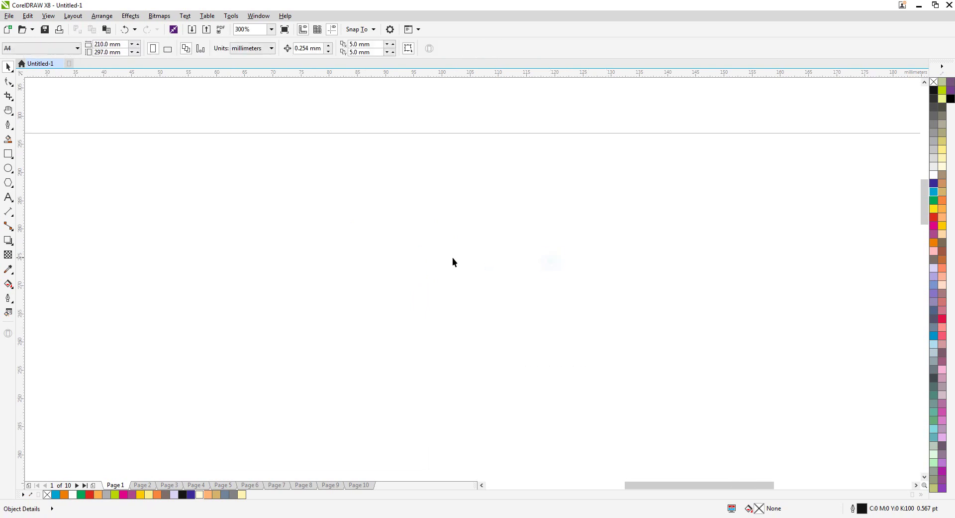
key("ctrl+z")
right_click(423, 242)
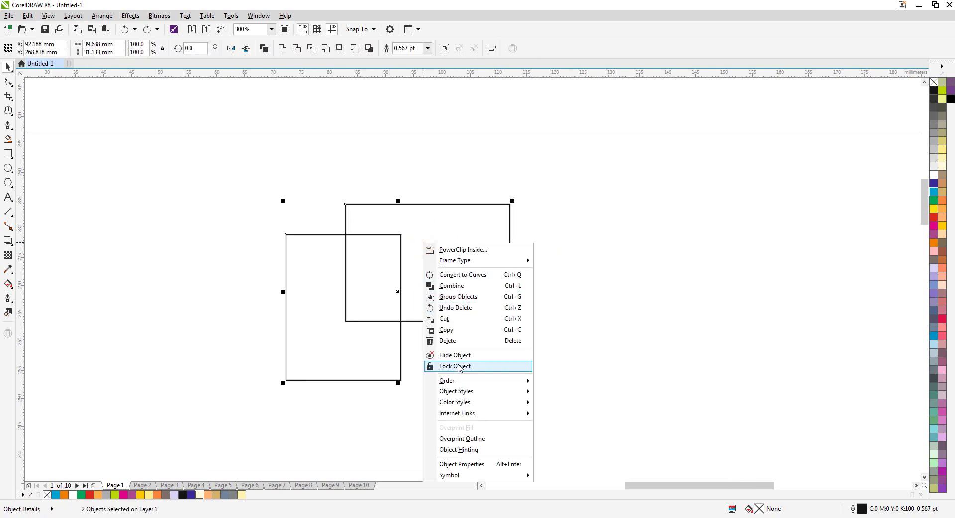
key("Escape")
scroll(468, 175, "down", 2)
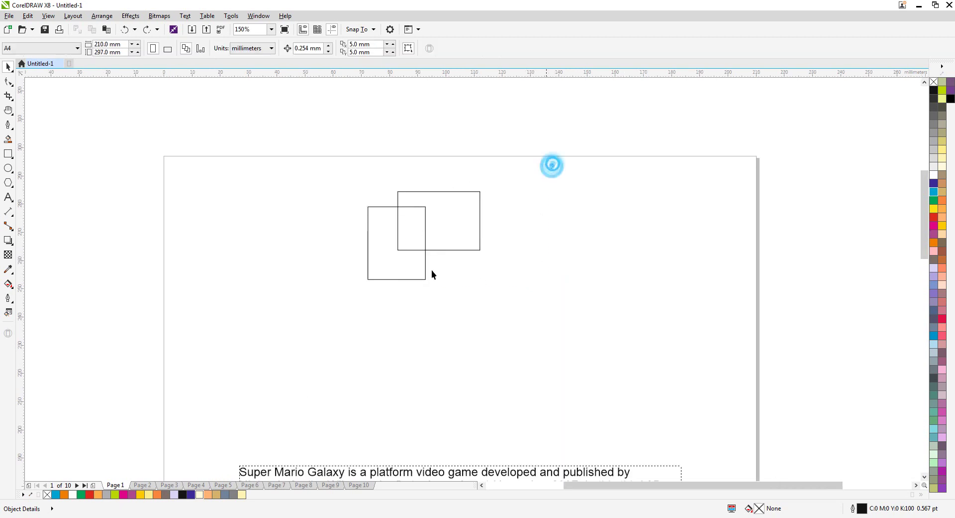